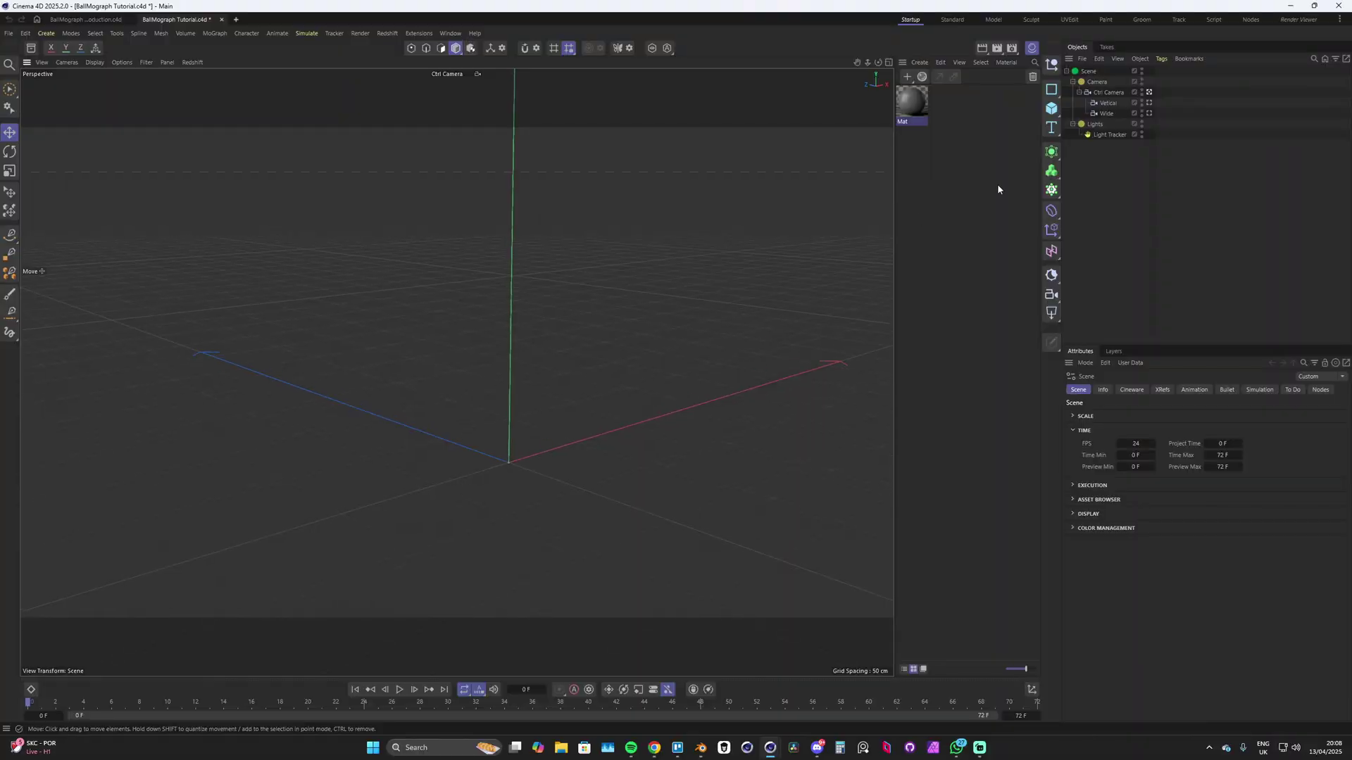
# Step: Add a Sphere primitive and set its type to Hexahedron
pyautogui.click(1052, 107)
pyautogui.click(1131, 167)
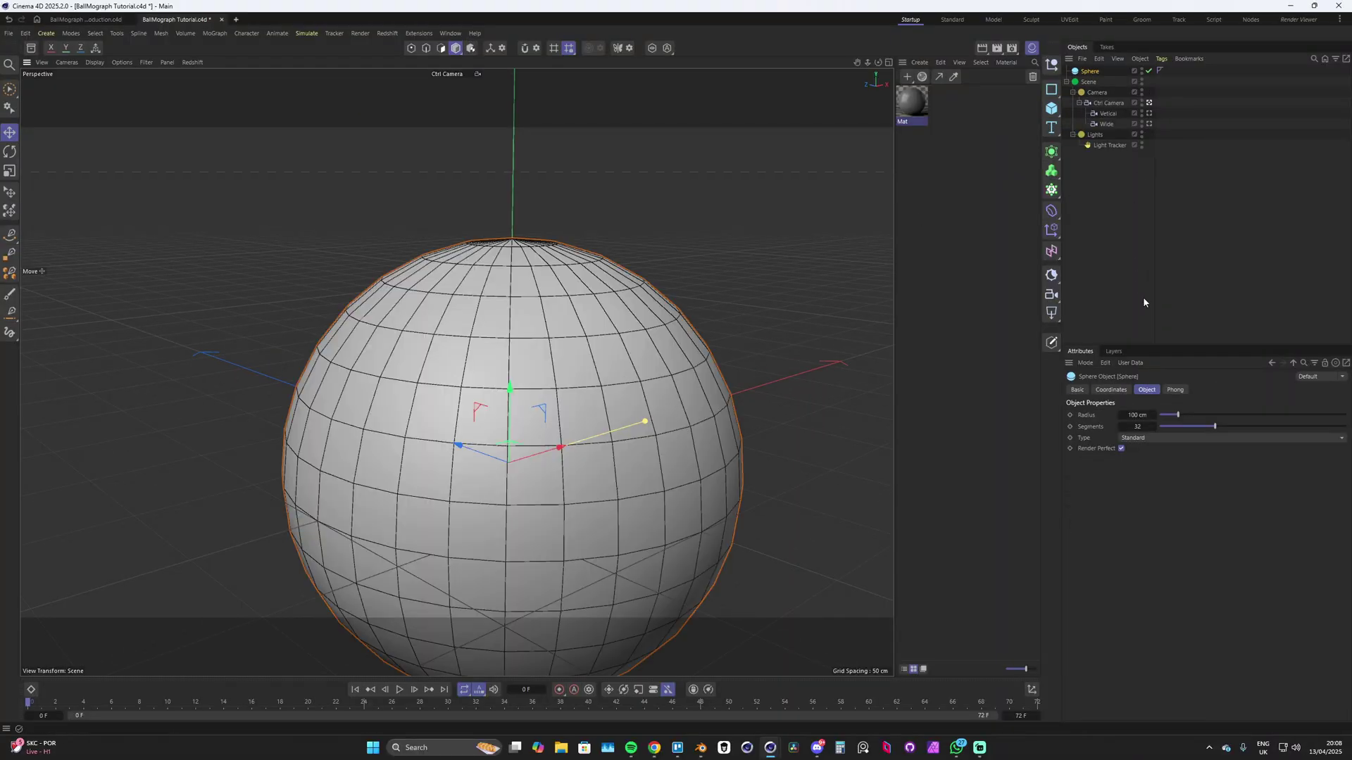
pyautogui.moveTo(1138, 416)
pyautogui.mouseDown()
pyautogui.moveTo(1106, 416)
pyautogui.moveTo(1125, 427)
pyautogui.mouseUp()
pyautogui.click(1145, 437)
pyautogui.click(1146, 486)
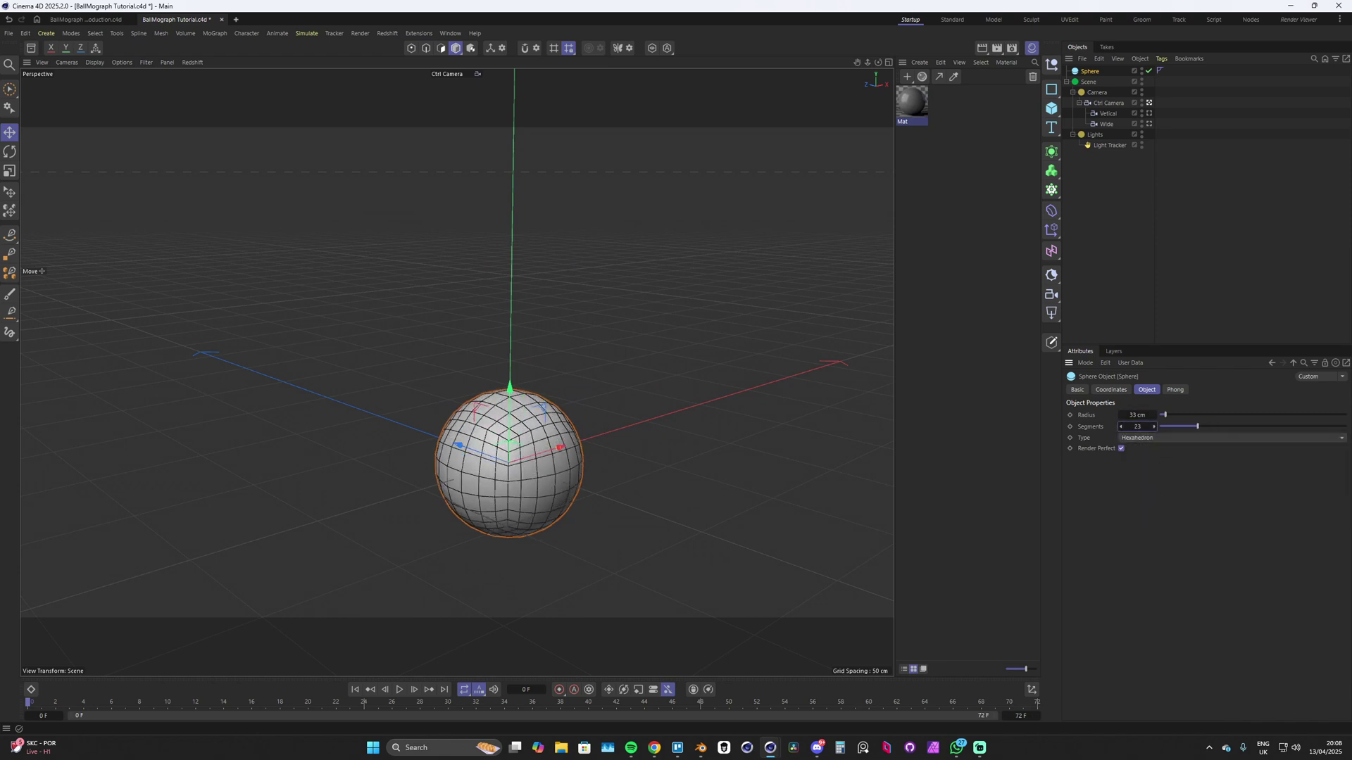
# Step: Give the sphere 24 segments and reduce its radius to 8 cm
pyautogui.click(1154, 428)
pyautogui.keyDown('alt'); pyautogui.moveTo(870, 410); pyautogui.dragTo(846, 421); pyautogui.keyUp('alt')
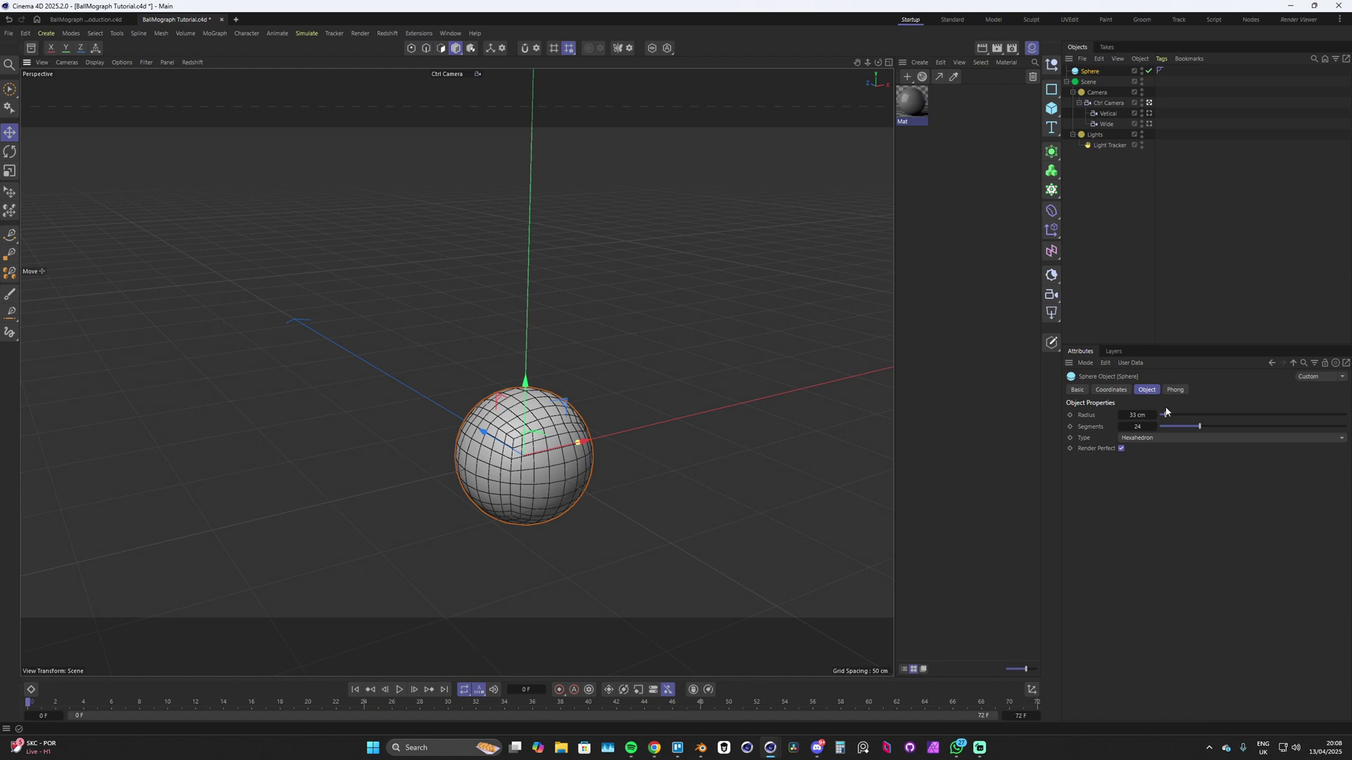
pyautogui.moveTo(1154, 415)
pyautogui.mouseDown()
pyautogui.moveTo(1113, 415)
pyautogui.moveTo(1146, 415)
pyautogui.moveTo(1130, 416)
pyautogui.mouseUp()
pyautogui.click(1123, 415)
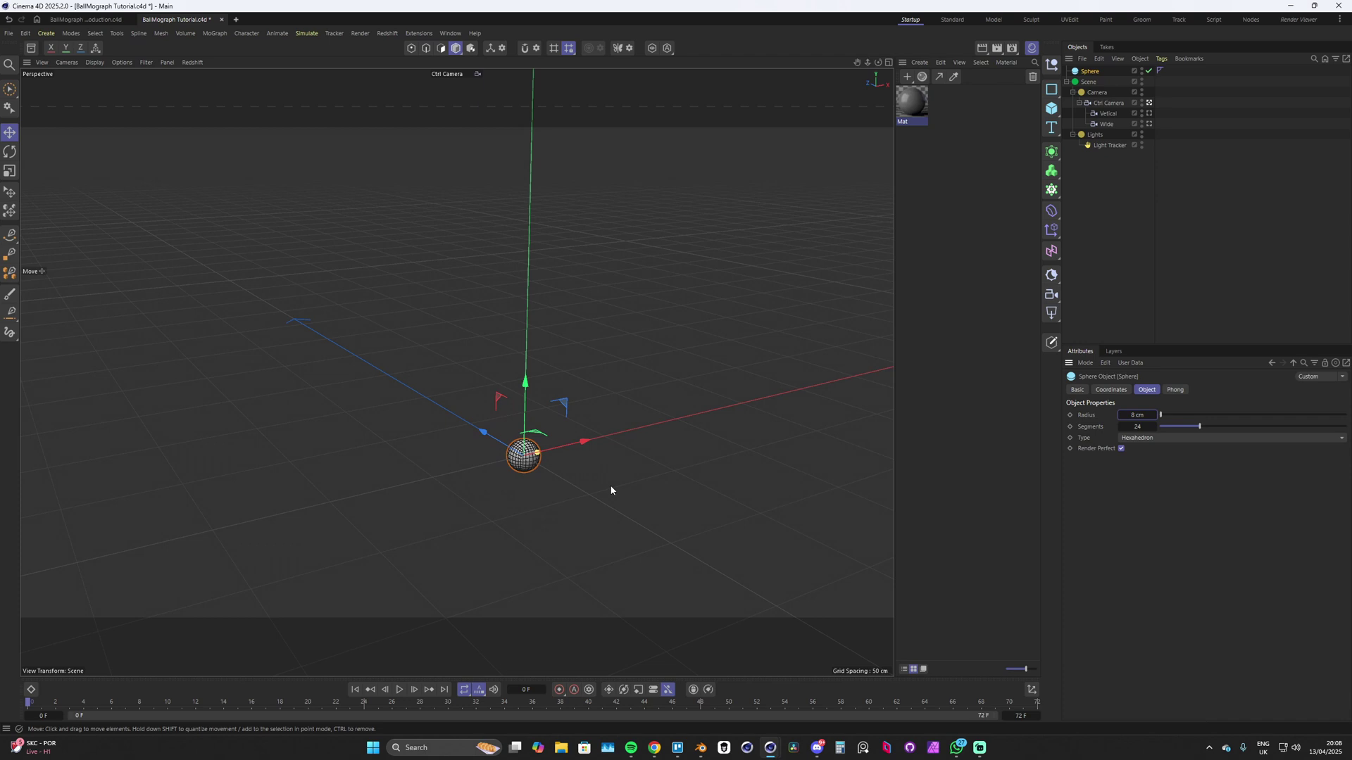
pyautogui.scroll(2, 611, 490)
pyautogui.scroll(2, 413, 423)
pyautogui.scroll(-2, 563, 466)
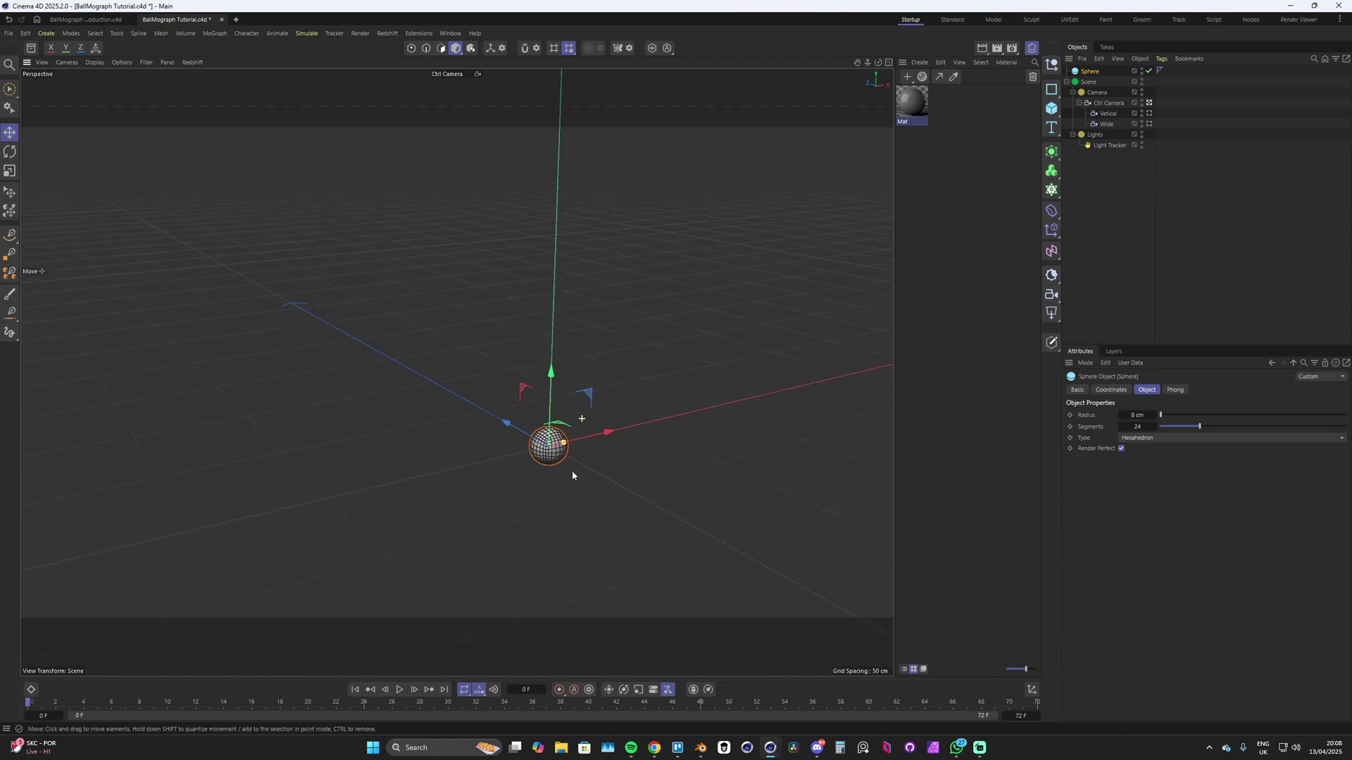
# Step: Put the sphere under a Grid Cloner with count 5×12×5 and size 23, 18, 20 cm
pyautogui.keyDown('alt'); pyautogui.moveTo(572, 471); pyautogui.dragTo(611, 454); pyautogui.keyUp('alt')
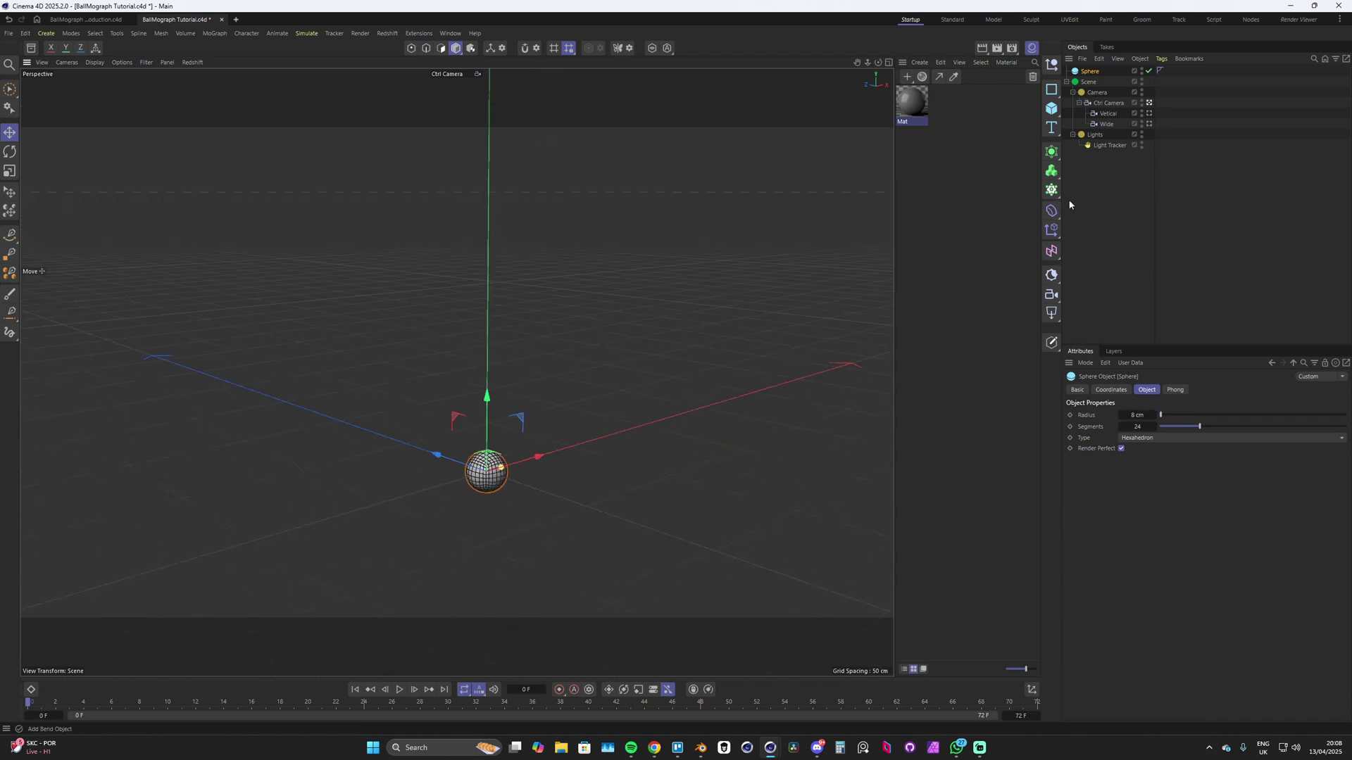
pyautogui.click(1051, 191)
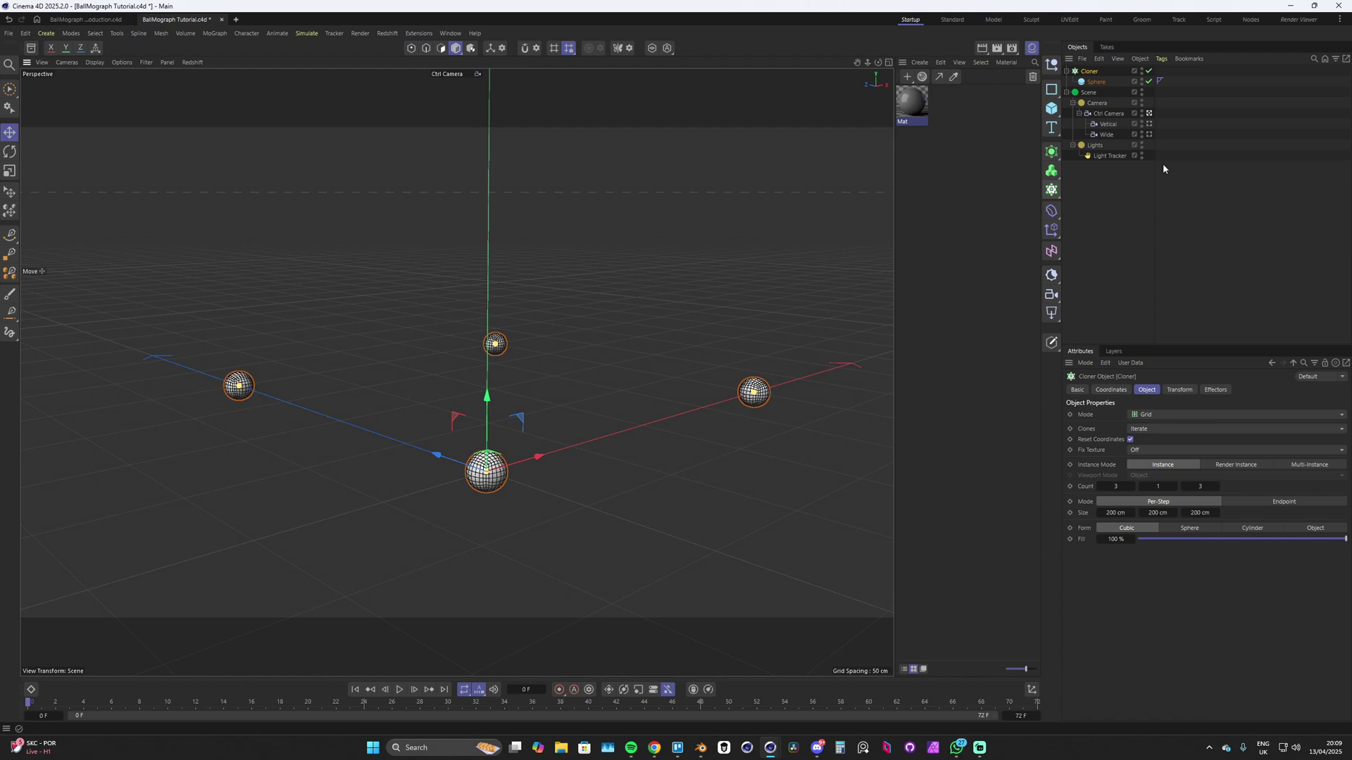
pyautogui.moveTo(1118, 513)
pyautogui.mouseDown()
pyautogui.moveTo(995, 514)
pyautogui.moveTo(1195, 514)
pyautogui.moveTo(1183, 514)
pyautogui.mouseUp()
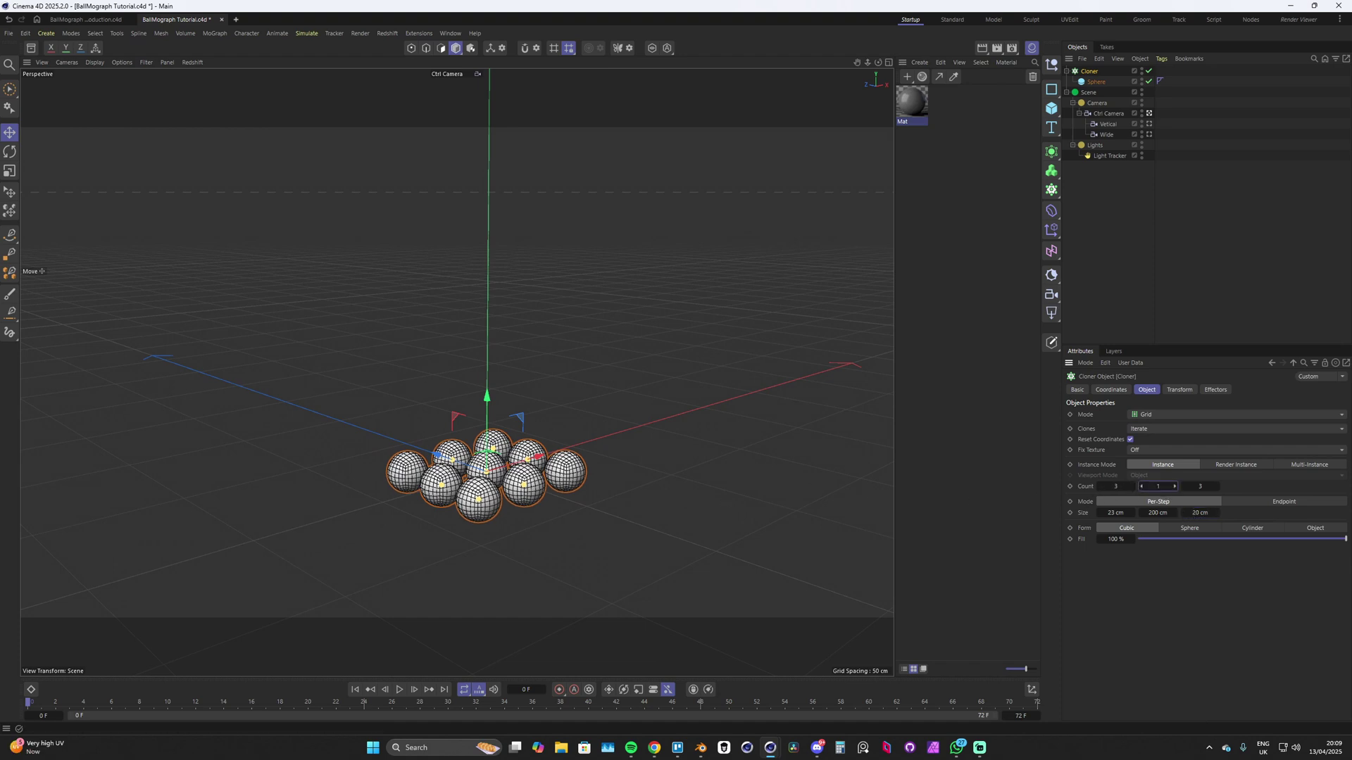
pyautogui.moveTo(1167, 486)
pyautogui.mouseDown()
pyautogui.moveTo(1148, 513)
pyautogui.moveTo(1109, 512)
pyautogui.moveTo(1161, 513)
pyautogui.mouseUp()
pyautogui.scroll(-4, 678, 385)
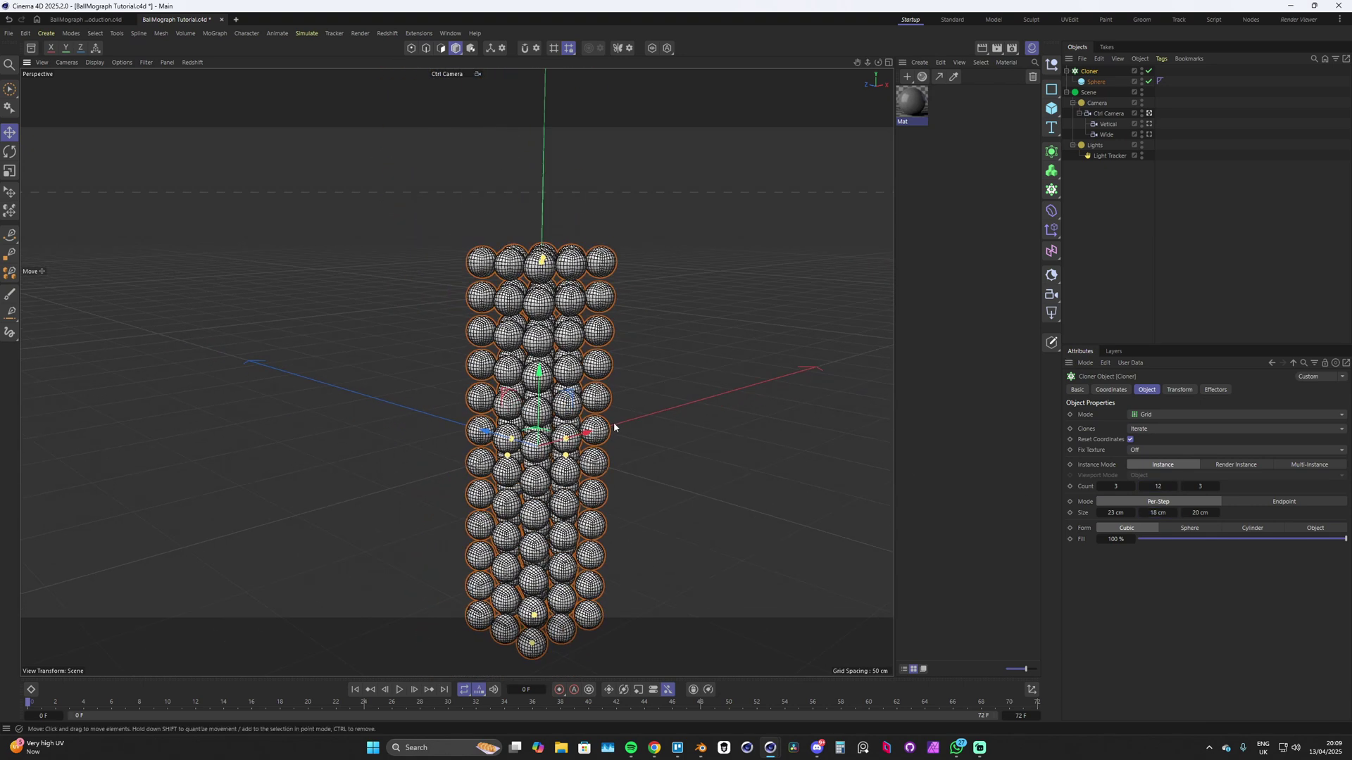
pyautogui.click(1133, 488)
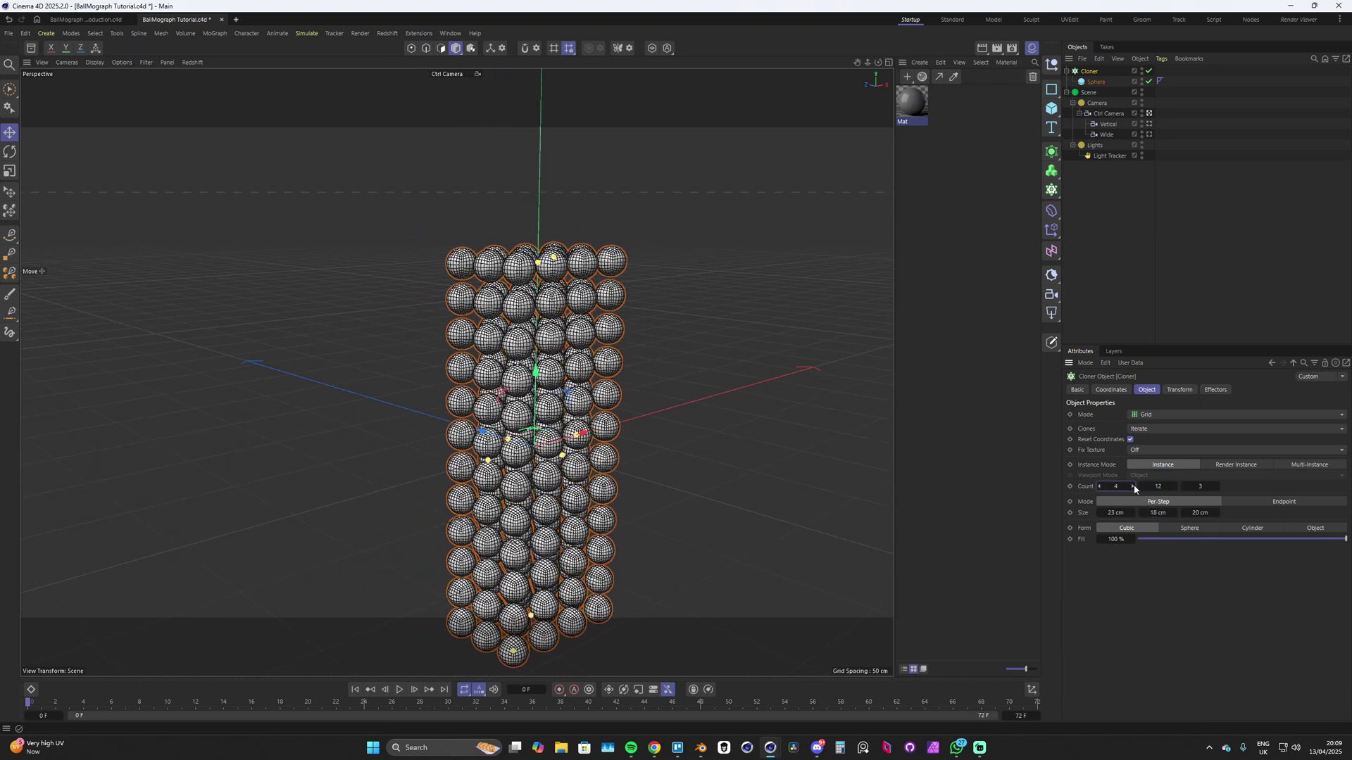
pyautogui.click(1216, 487)
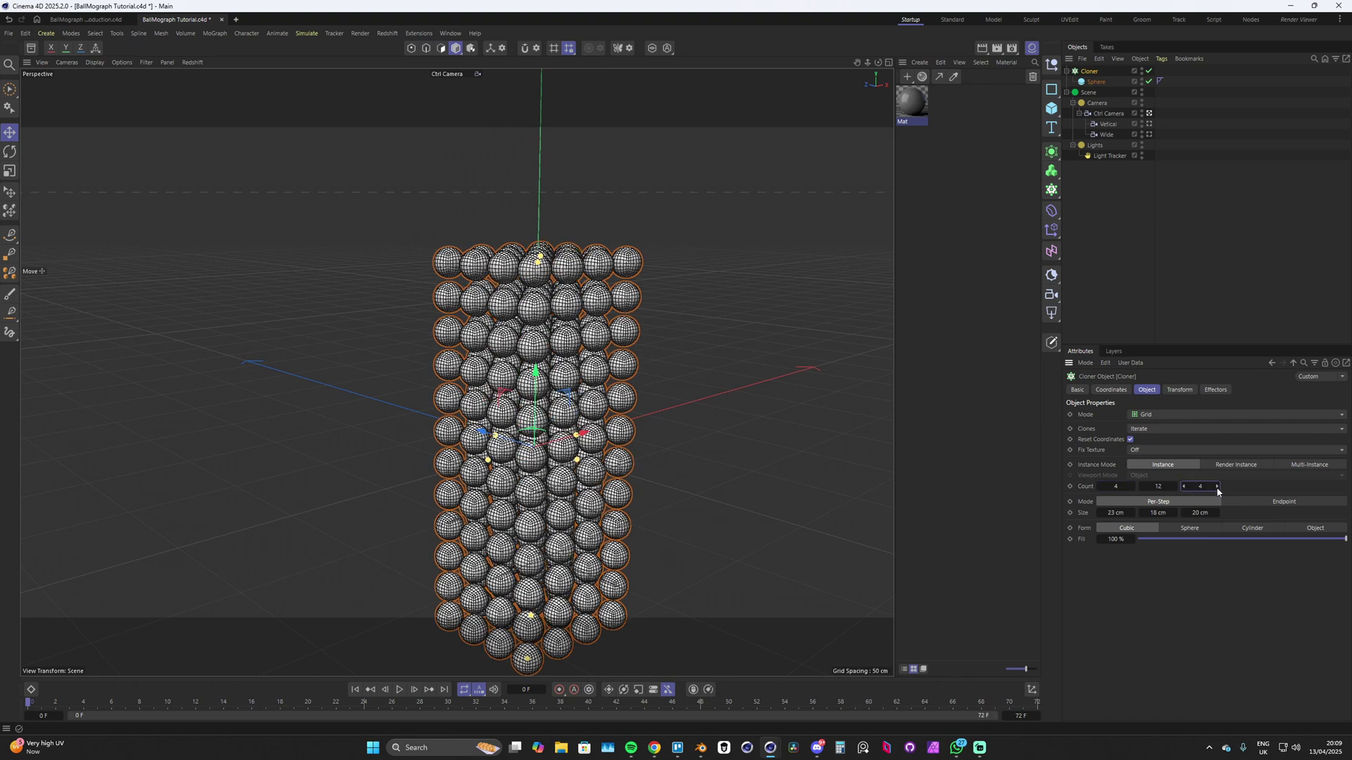
pyautogui.click(1217, 487)
pyautogui.click(1133, 487)
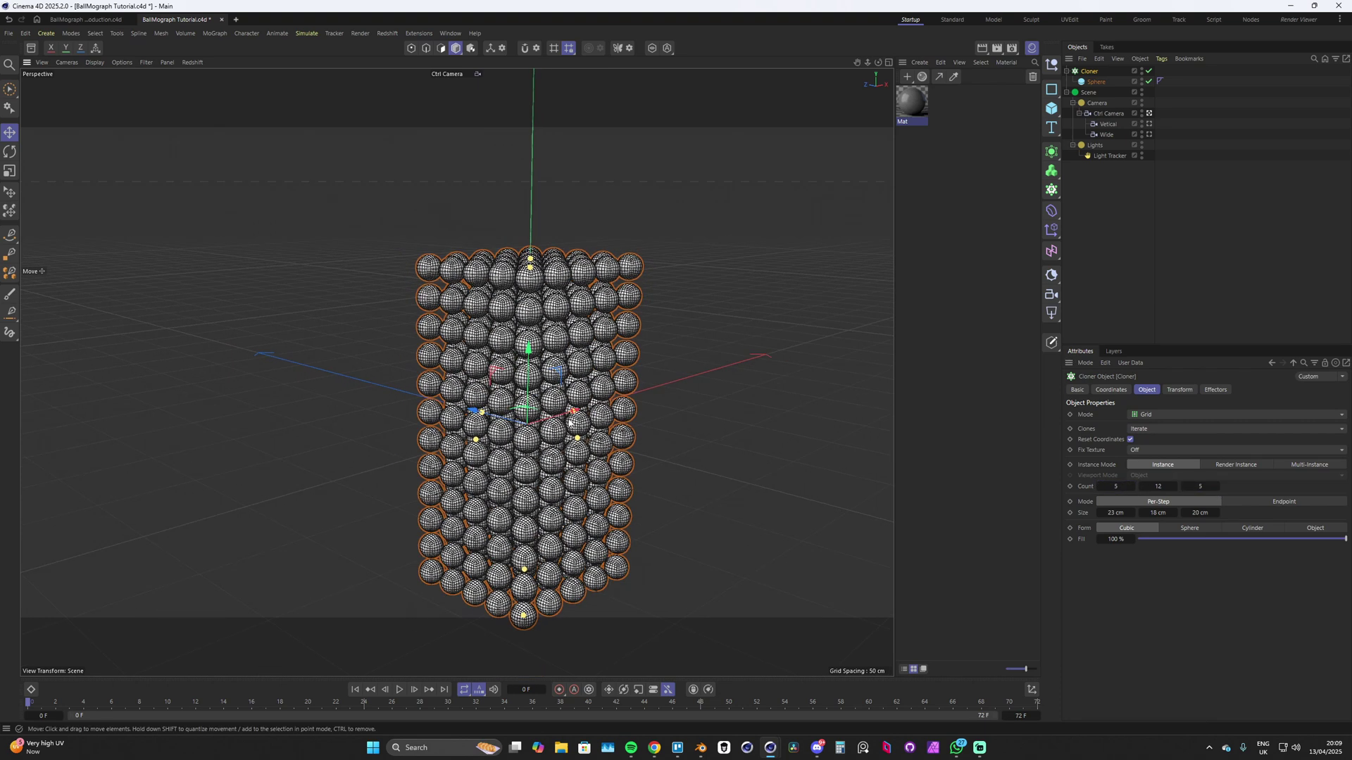
pyautogui.scroll(-2, 572, 394)
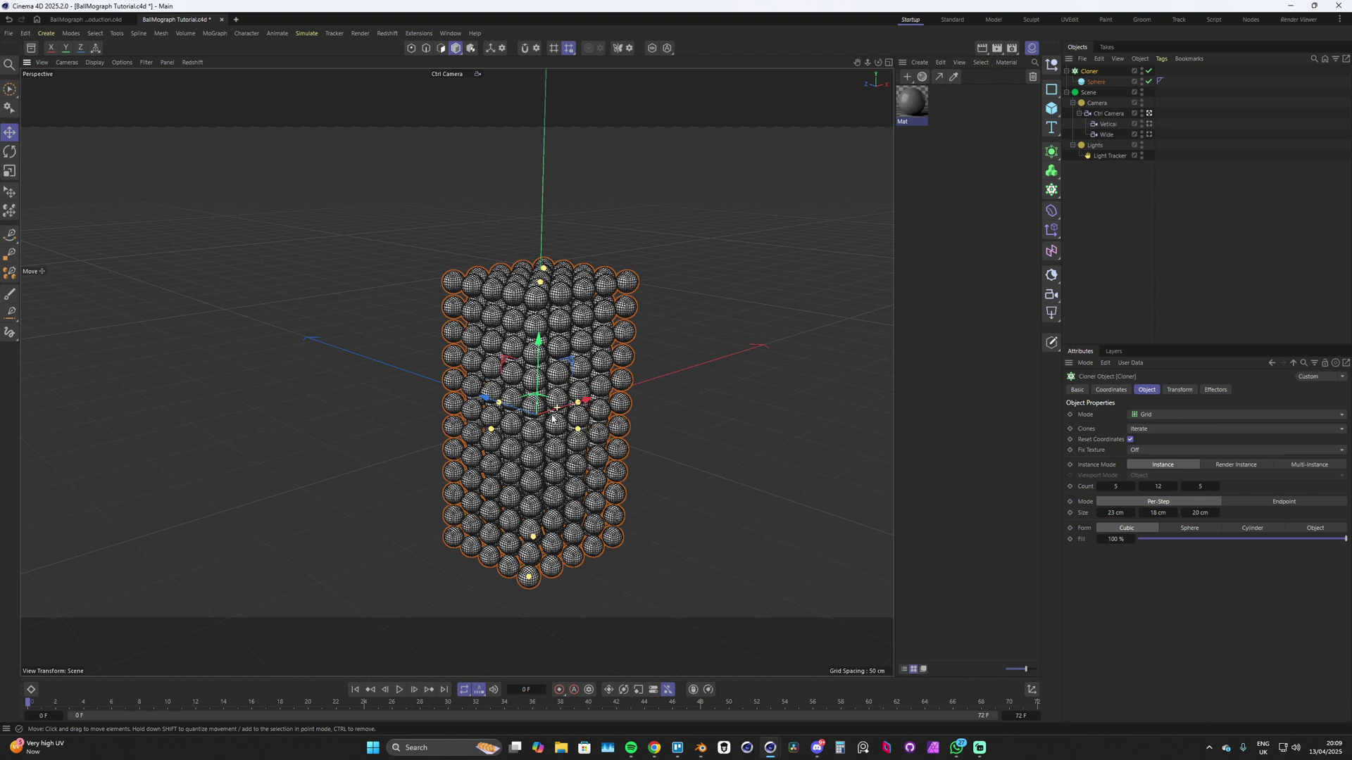
# Step: Add a Rigid Body tag to the Cloner and set its Follow Position force to 1
pyautogui.keyDown('alt'); pyautogui.moveTo(571, 394); pyautogui.dragTo(559, 405); pyautogui.keyUp('alt')
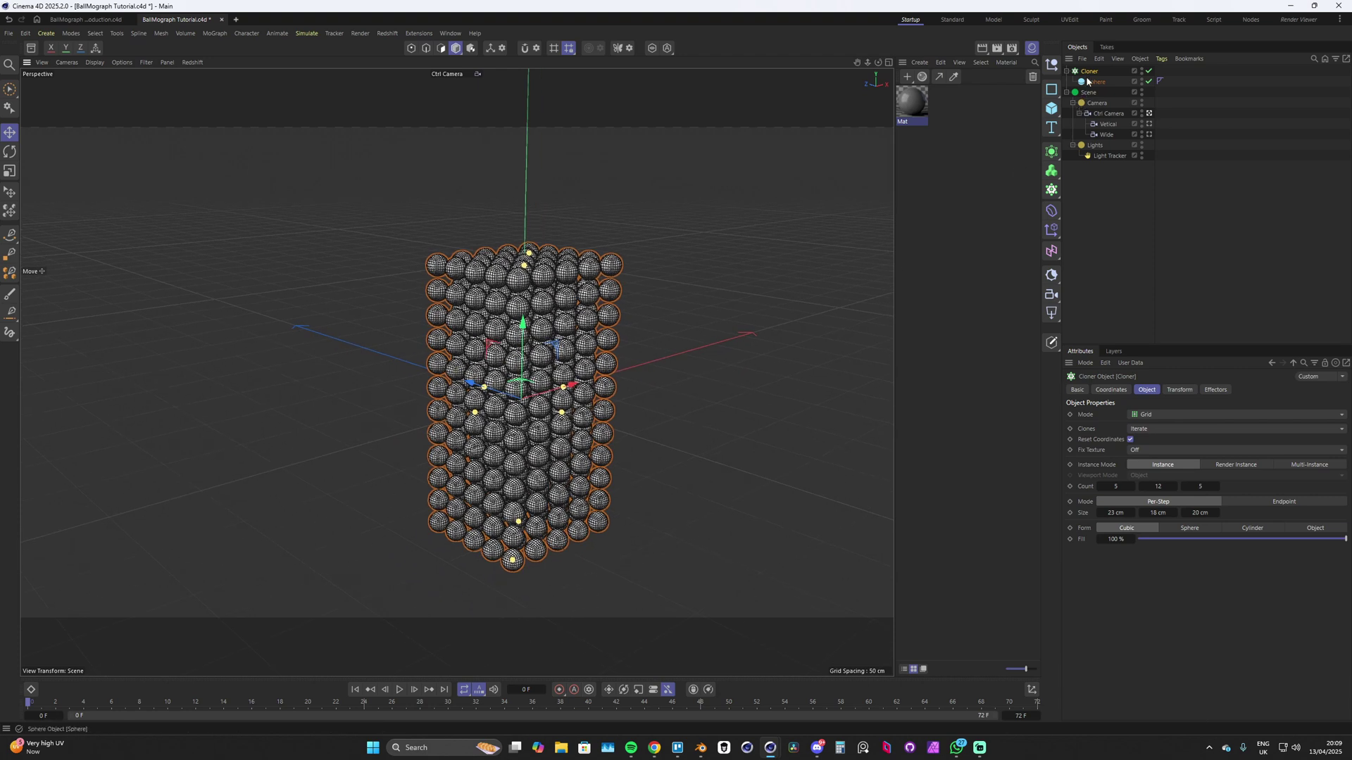
pyautogui.rightClick(1088, 73)
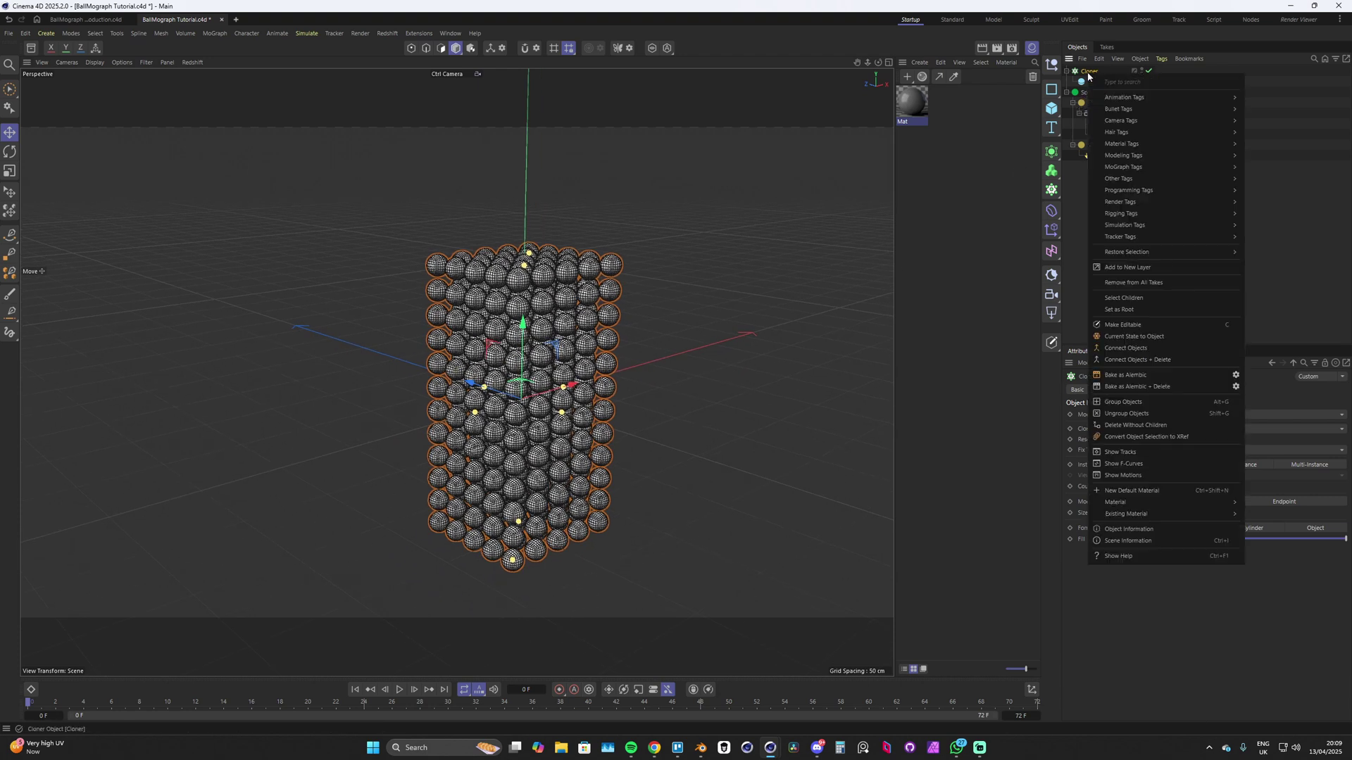
pyautogui.moveTo(1188, 225)
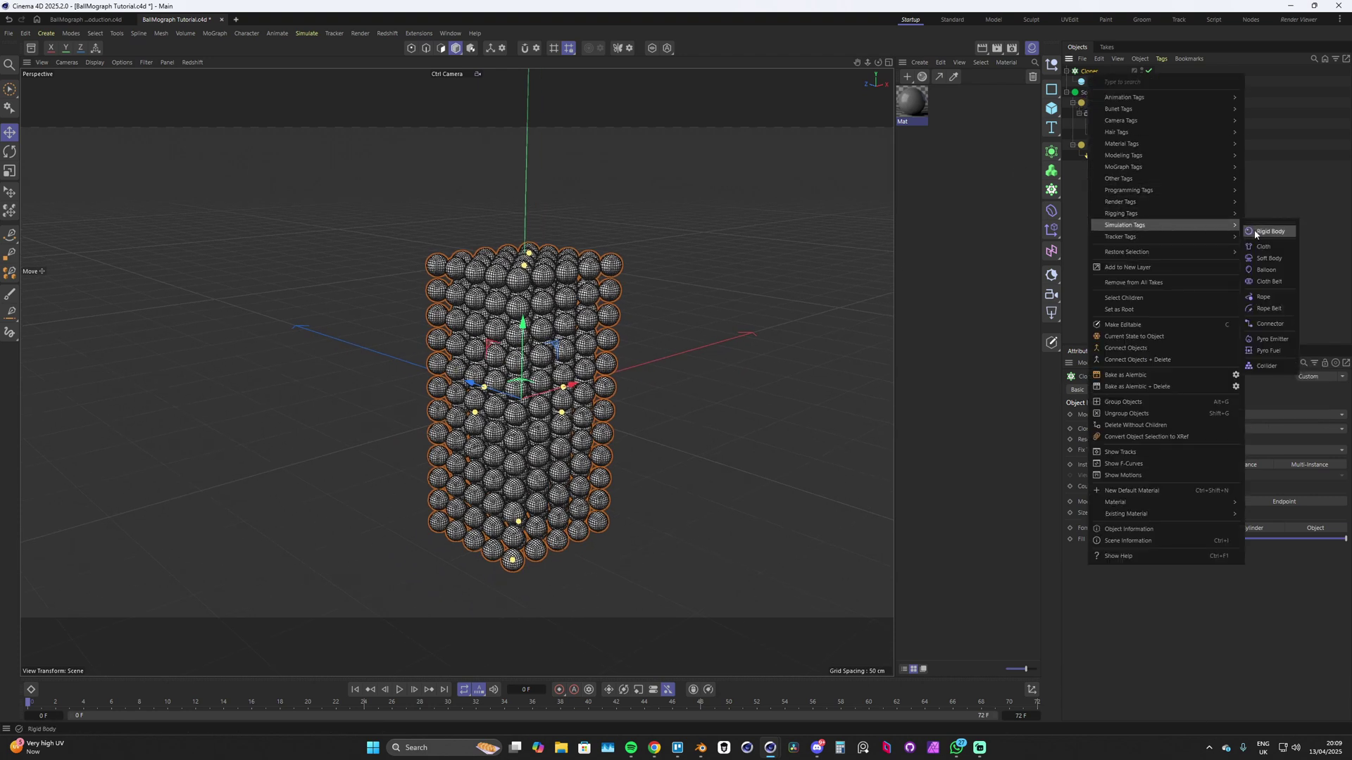
pyautogui.click(1255, 235)
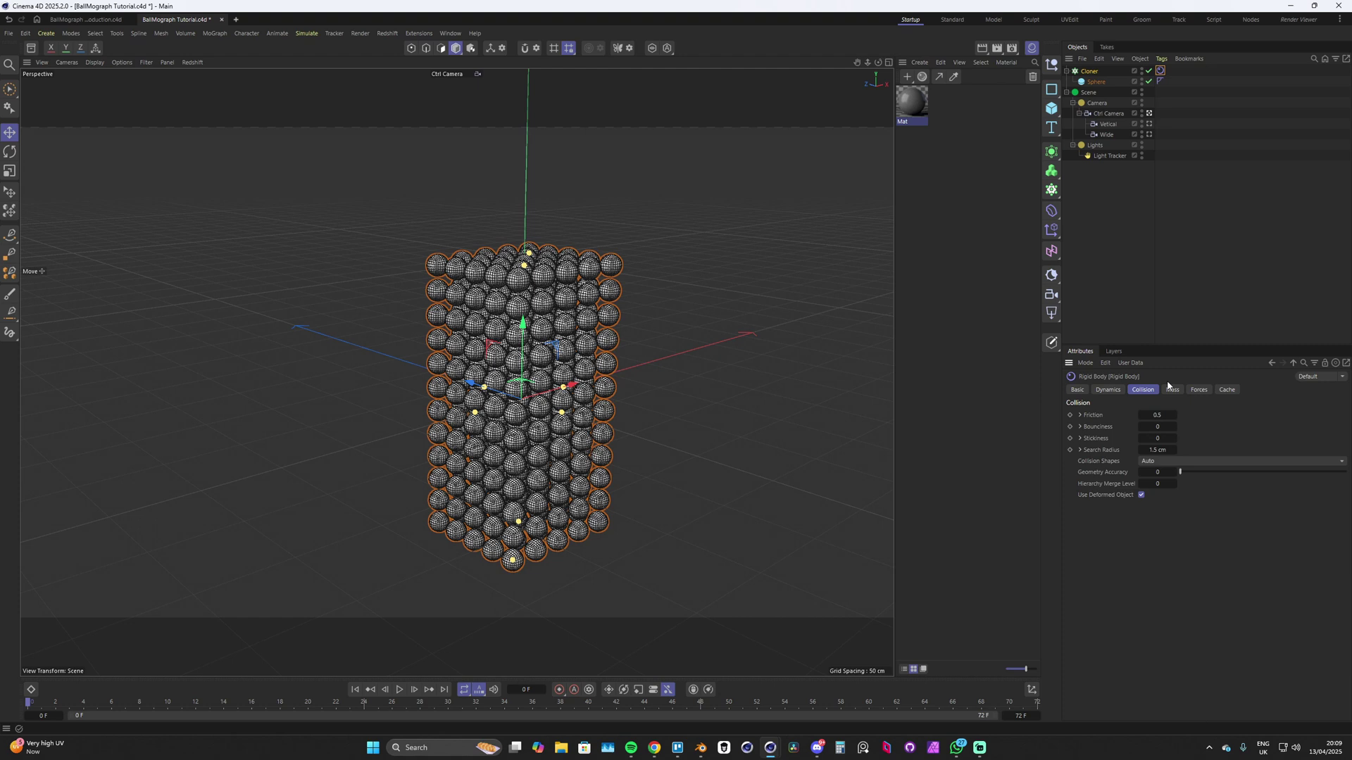
pyautogui.click(1199, 391)
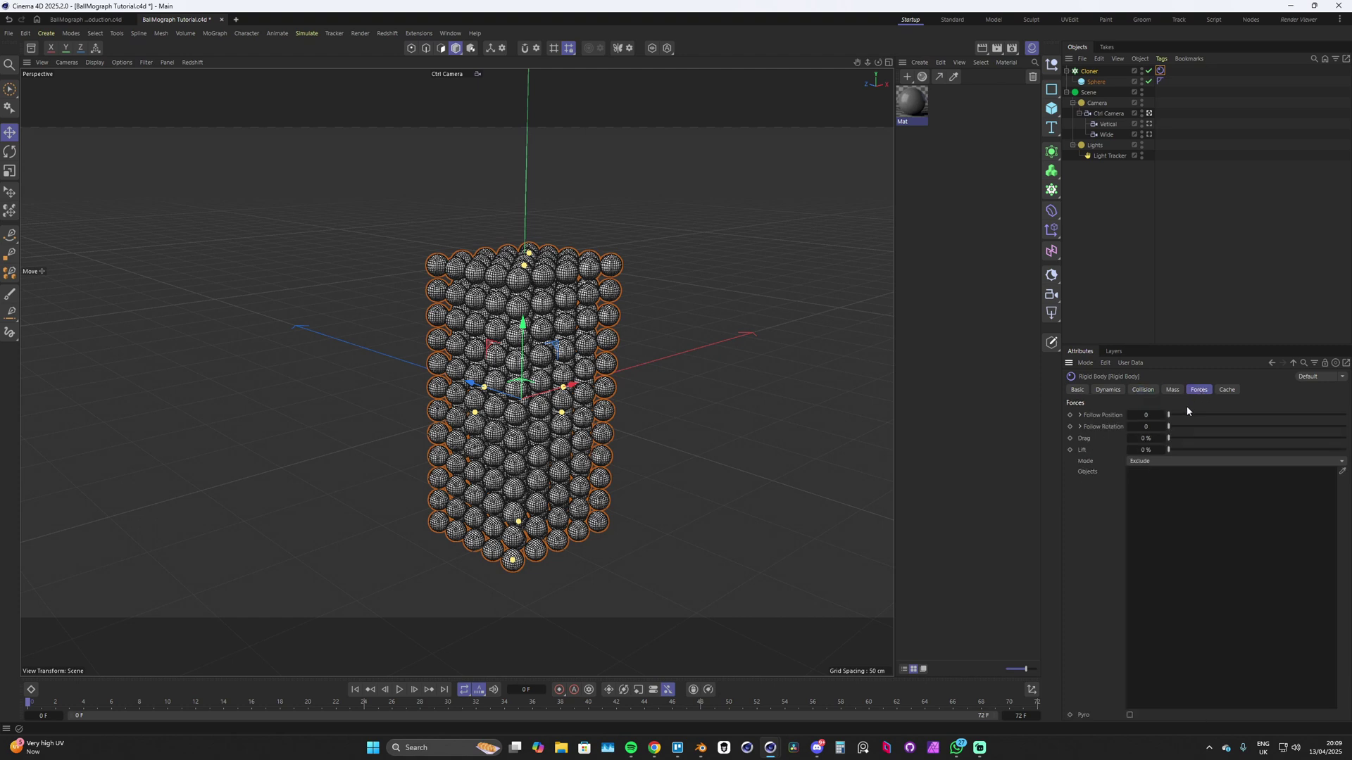
pyautogui.moveTo(1140, 416); pyautogui.dragTo(1154, 416)
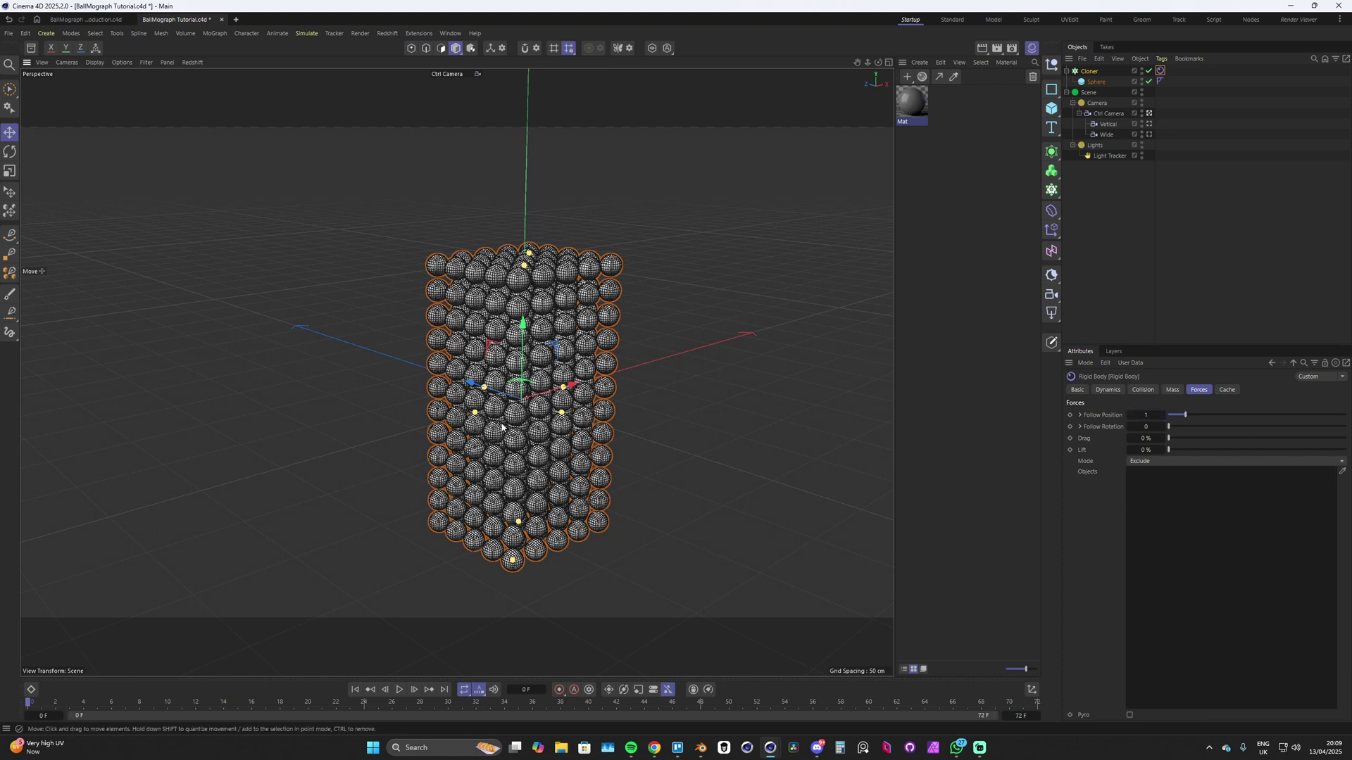
# Step: Check that the project's simulation Gravity is 0 cm, then bring up the Simulate Forces list
pyautogui.hotkey('ctrl', 'd')
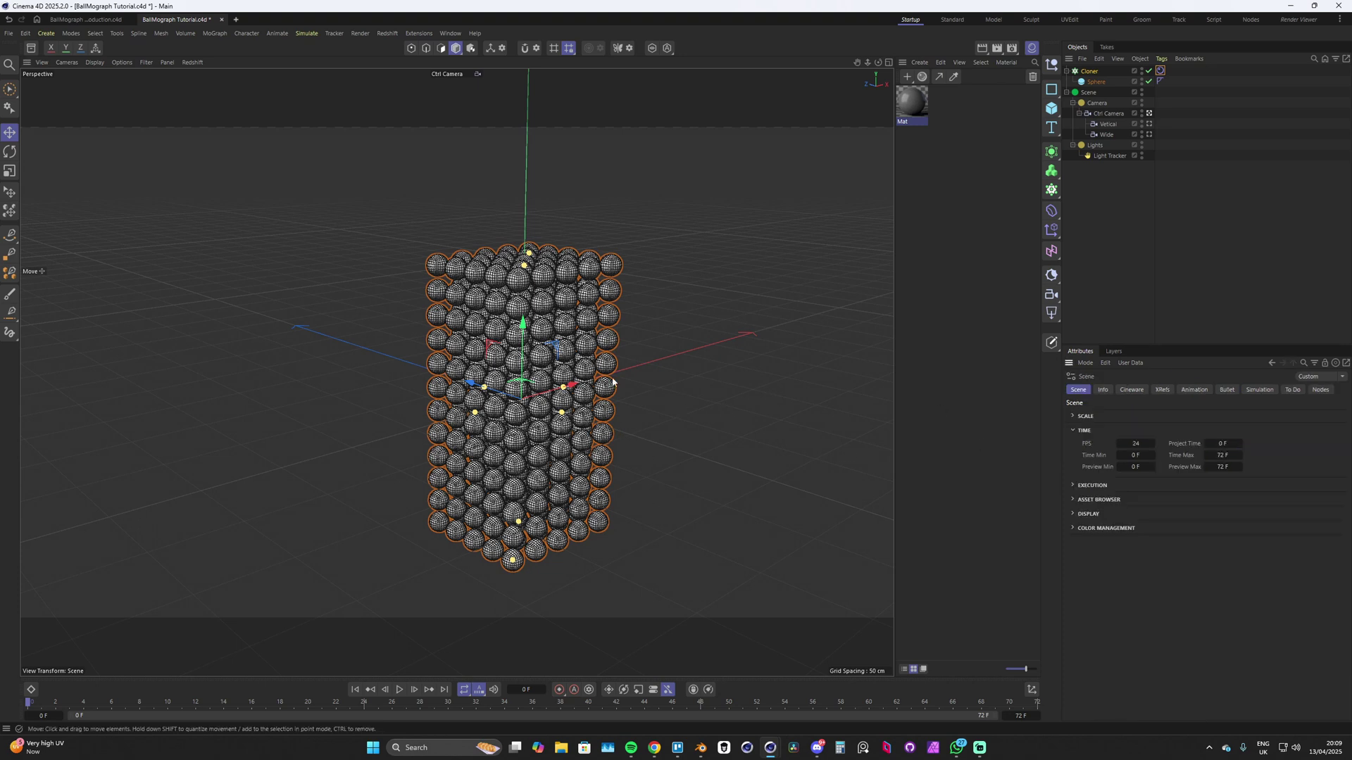
pyautogui.click(1259, 391)
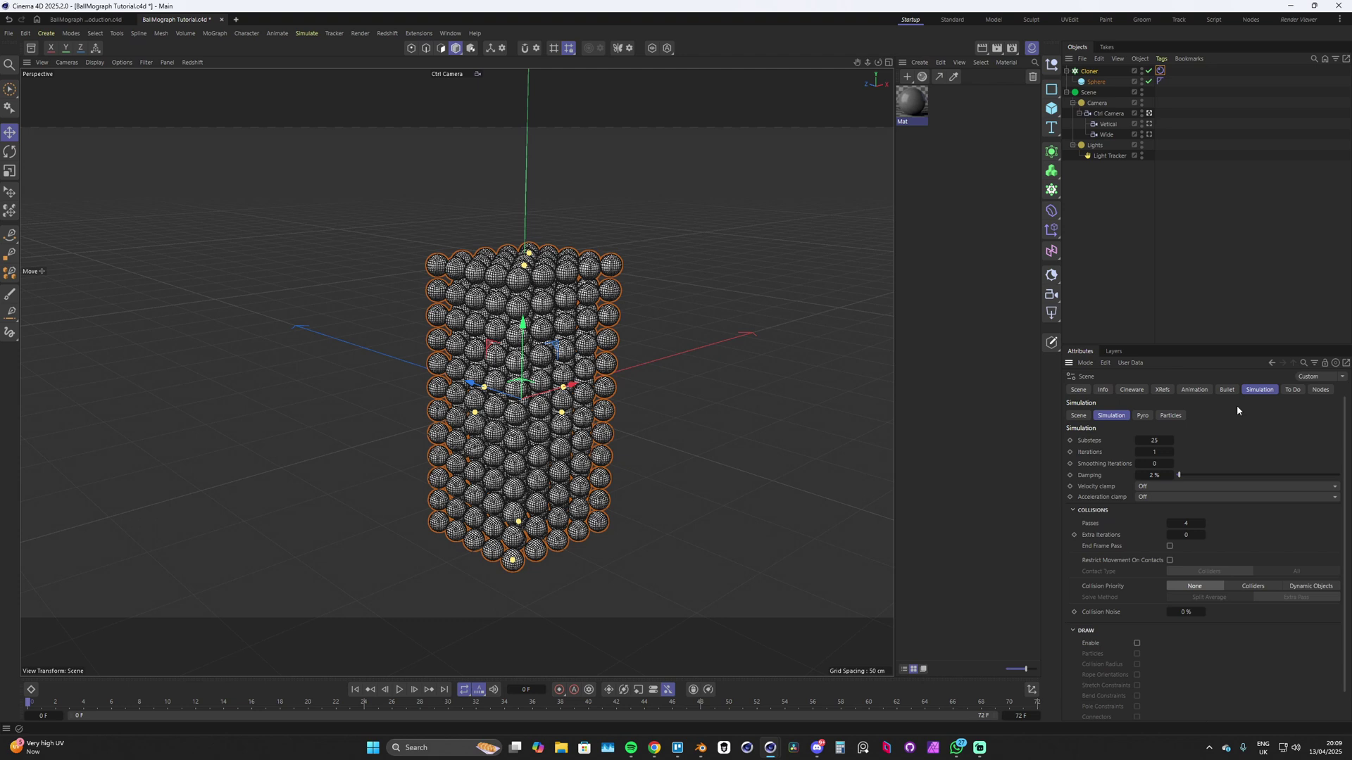
pyautogui.click(1078, 415)
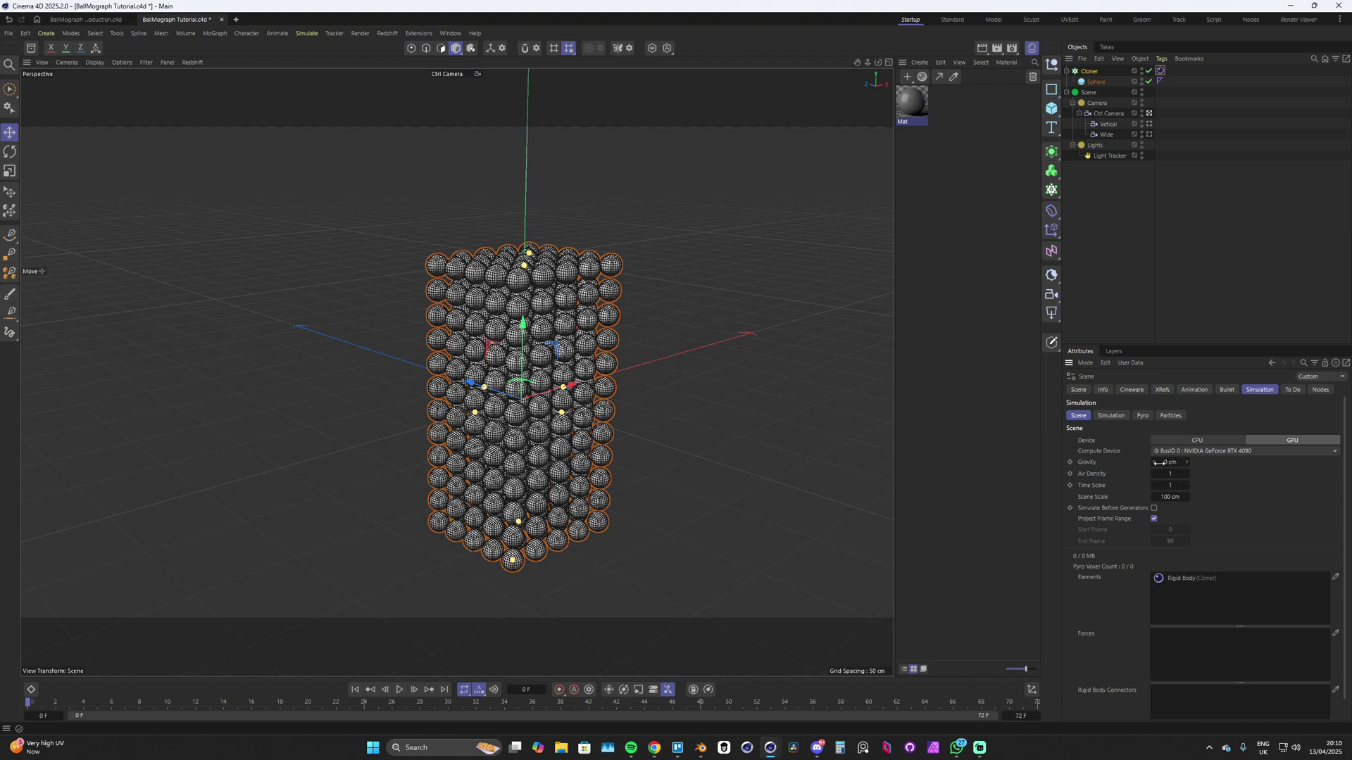
pyautogui.click(307, 33)
pyautogui.moveTo(324, 54)
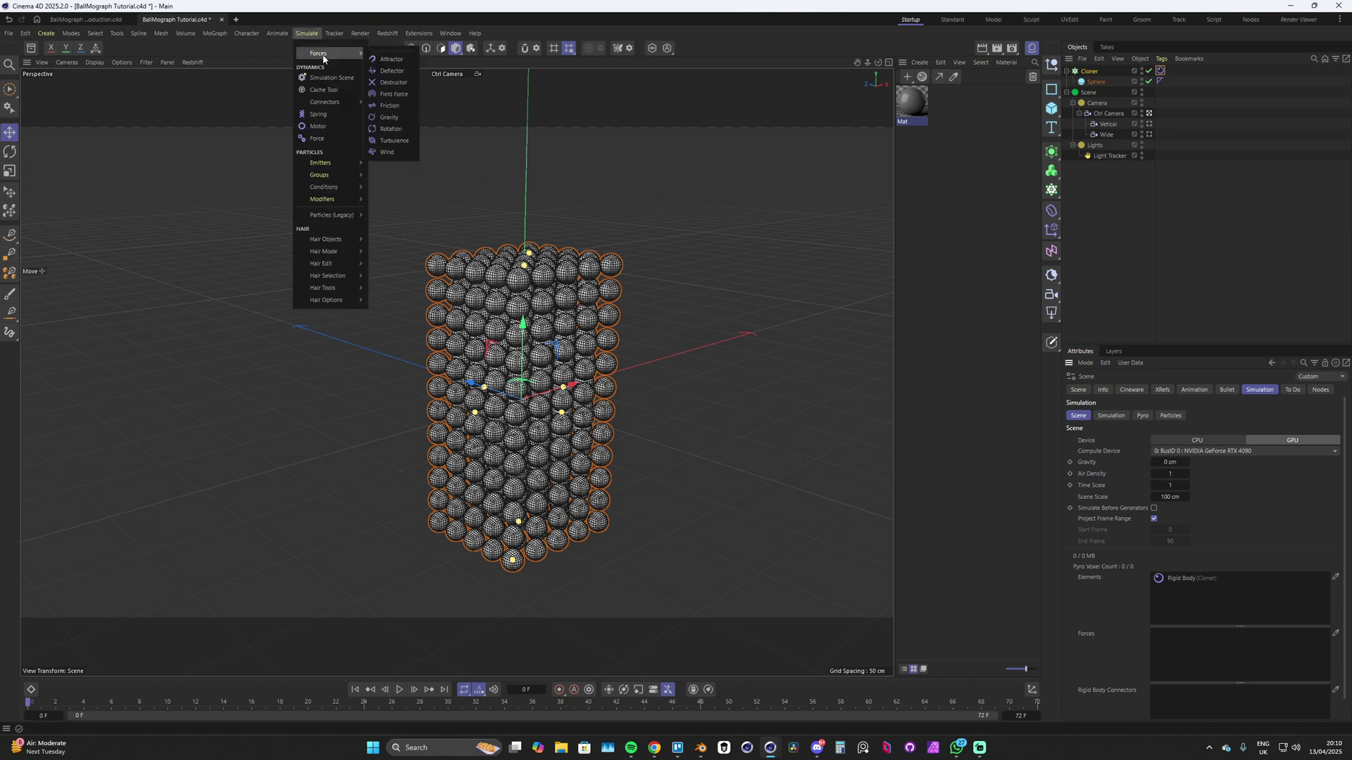
# Step: Add a Field Force limited by an enlarged Cylinder Field, set Strength to -235, and rewind
pyautogui.click(388, 96)
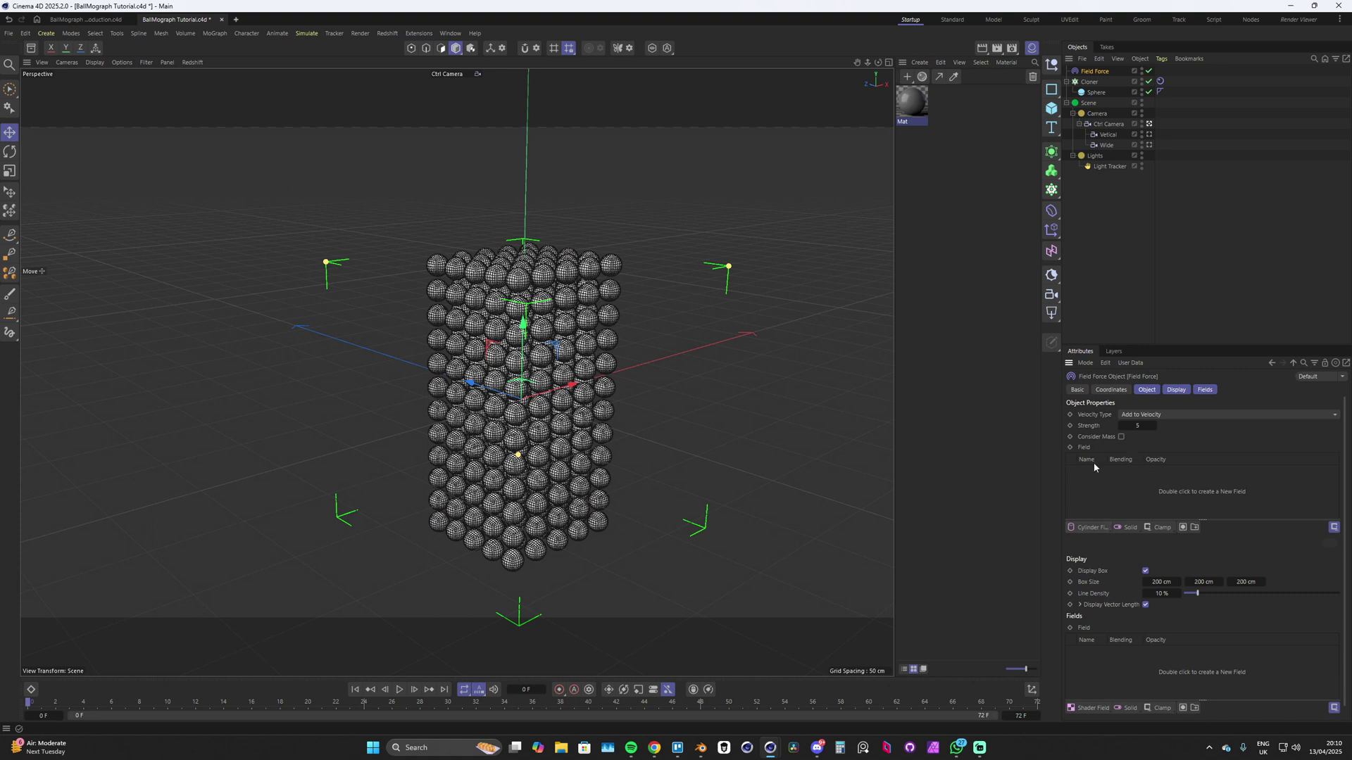
pyautogui.click(1089, 528)
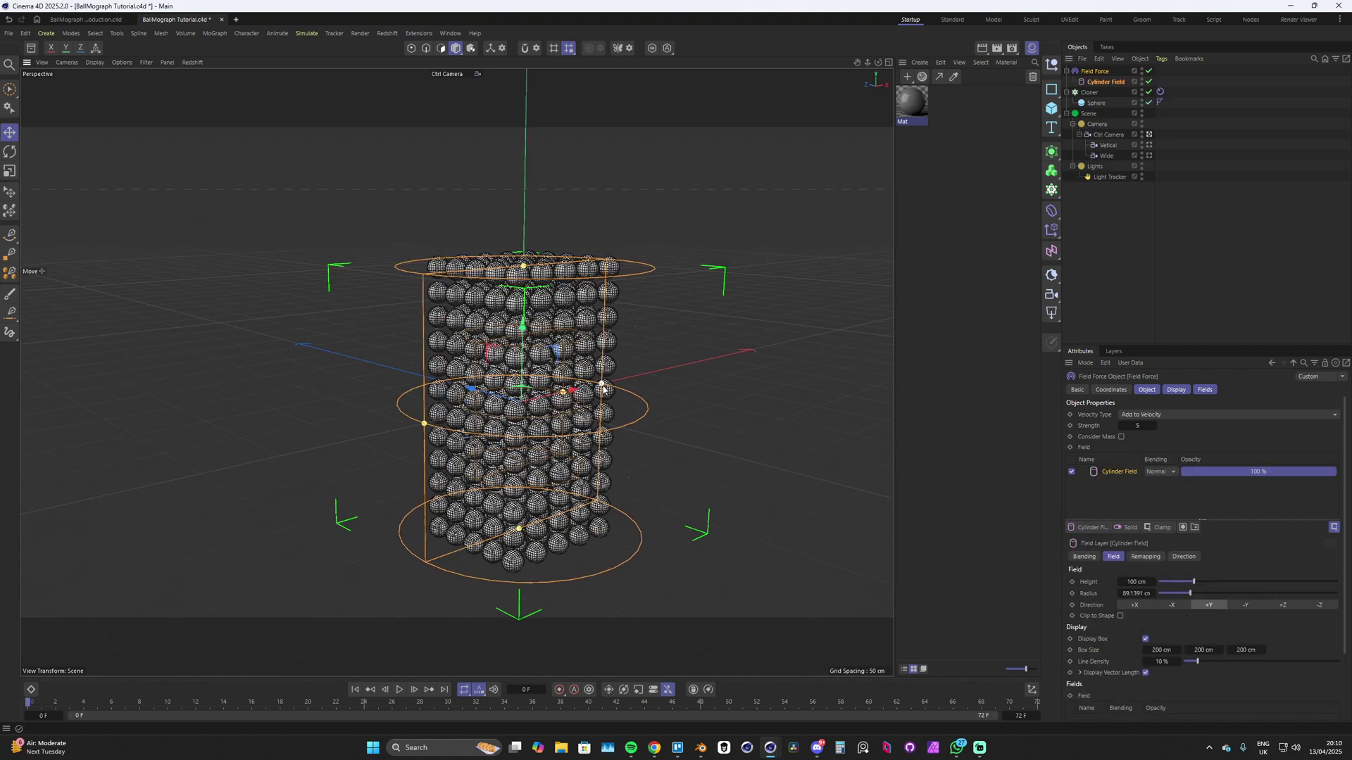
pyautogui.moveTo(601, 385); pyautogui.dragTo(533, 209)
pyautogui.keyDown('alt'); pyautogui.moveTo(518, 401); pyautogui.dragTo(492, 367); pyautogui.keyUp('alt')
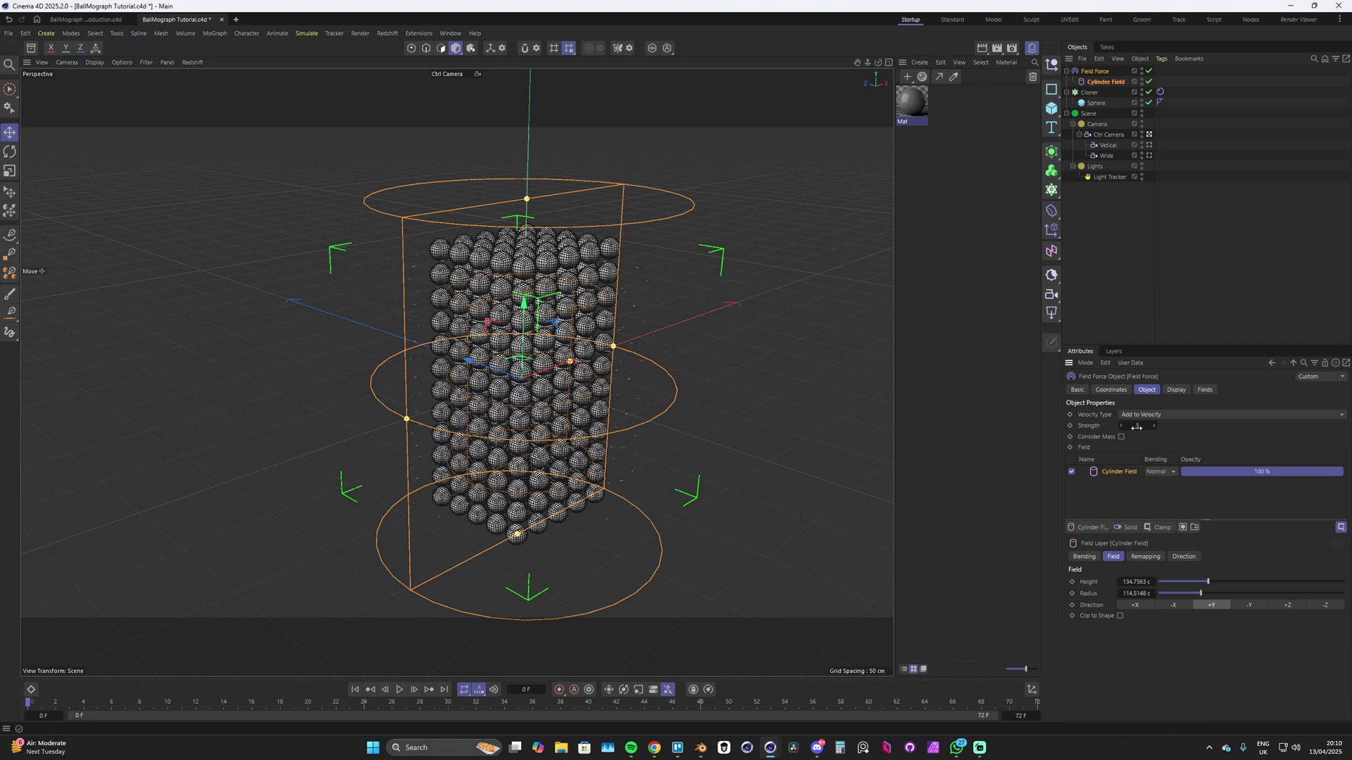
pyautogui.moveTo(1110, 425); pyautogui.dragTo(978, 425)
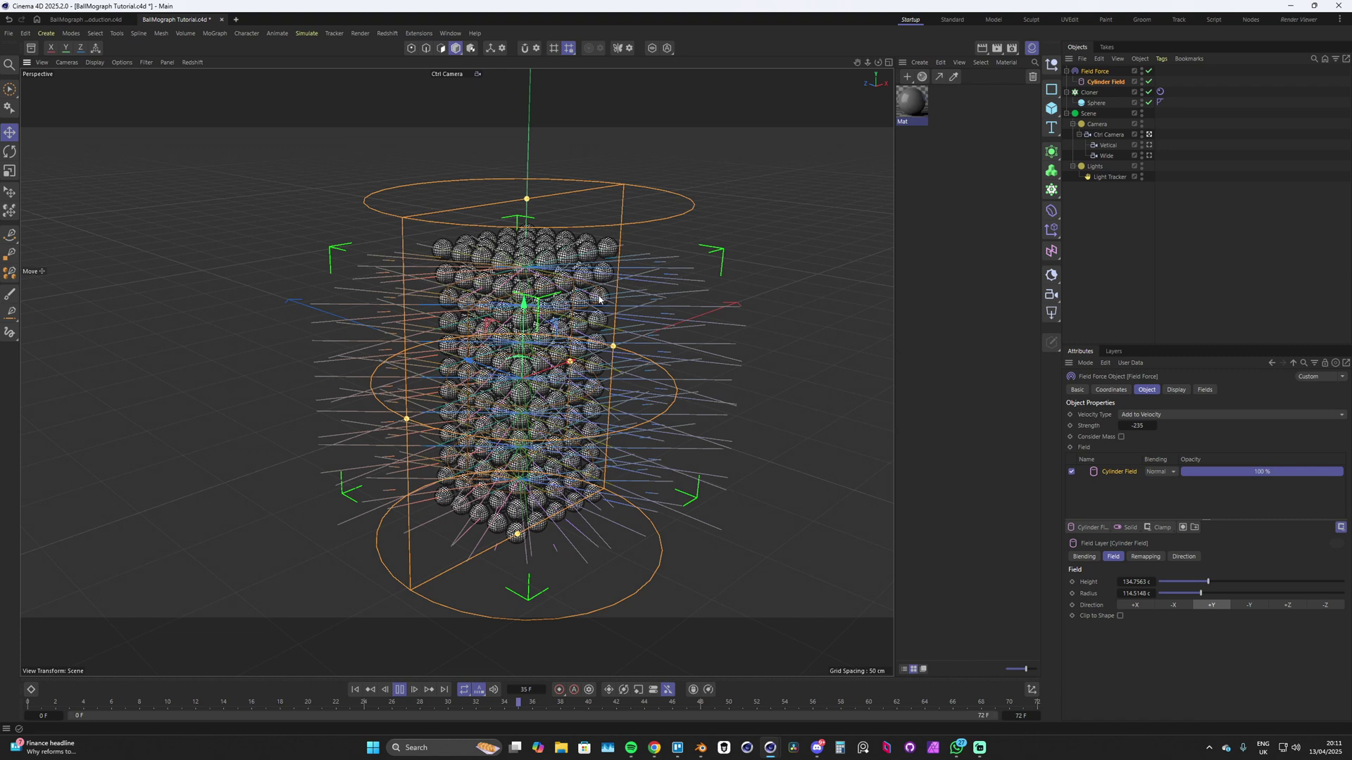
pyautogui.press('space')
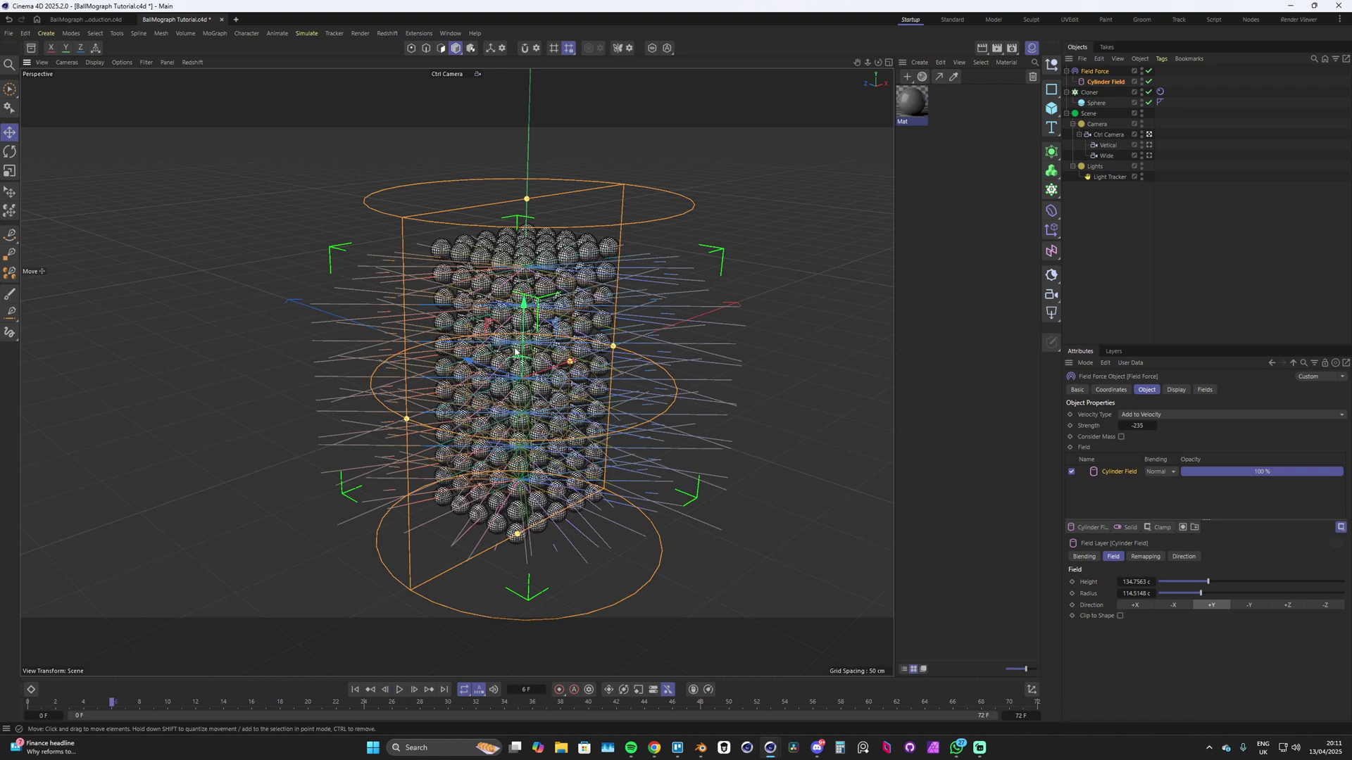
pyautogui.hotkey('shift', 'f')
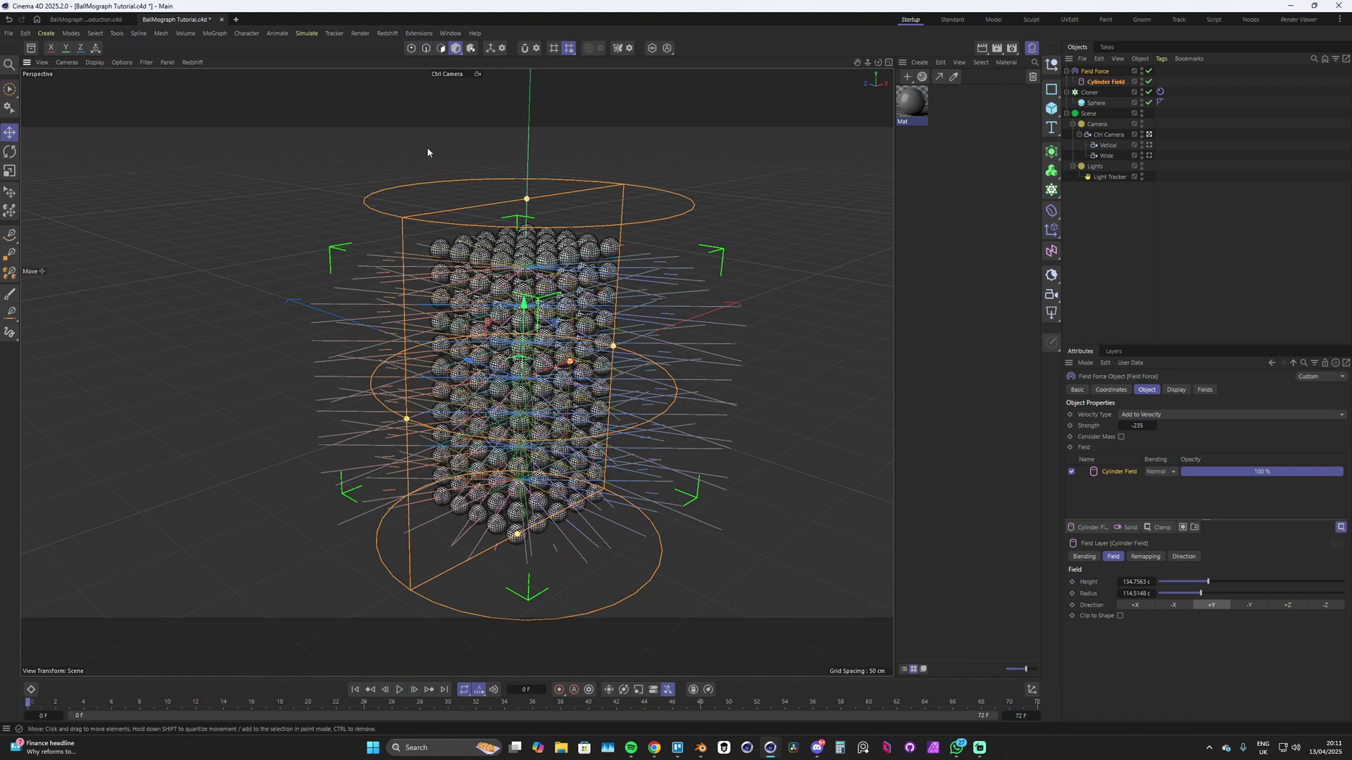
# Step: Add a Turbulence force, raising its scale and setting its strength to 16 cm
pyautogui.click(308, 34)
pyautogui.moveTo(338, 51)
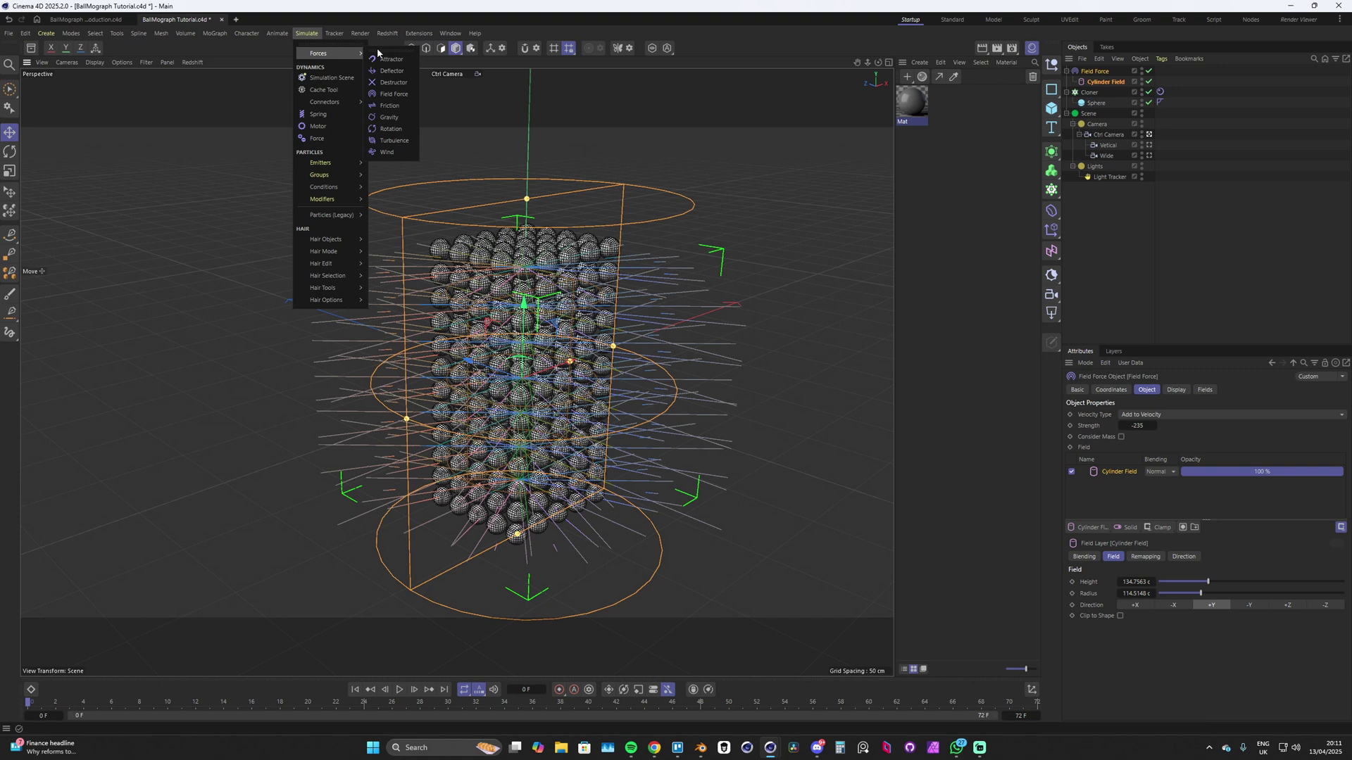
pyautogui.click(399, 143)
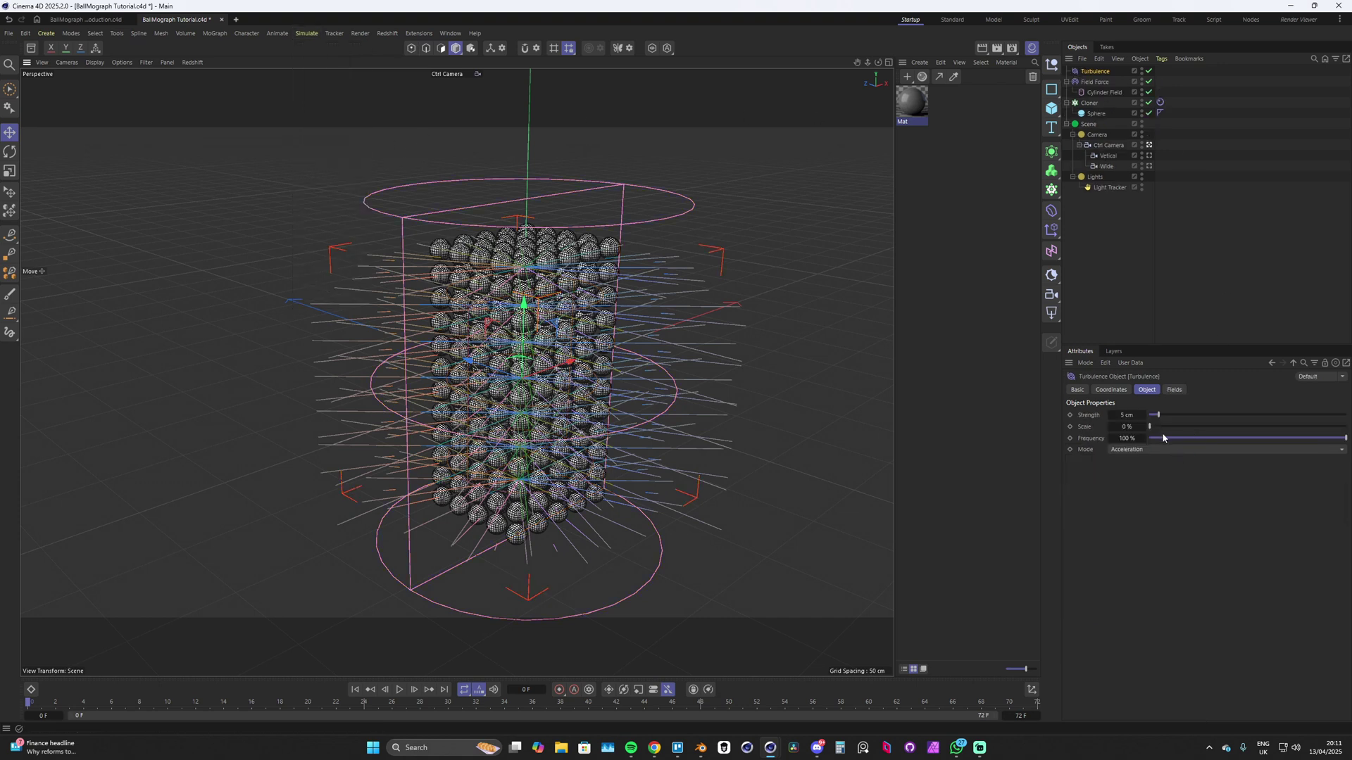
pyautogui.moveTo(1150, 426)
pyautogui.mouseDown()
pyautogui.moveTo(1230, 429)
pyautogui.moveTo(1164, 418)
pyautogui.mouseUp()
pyautogui.click(1110, 416)
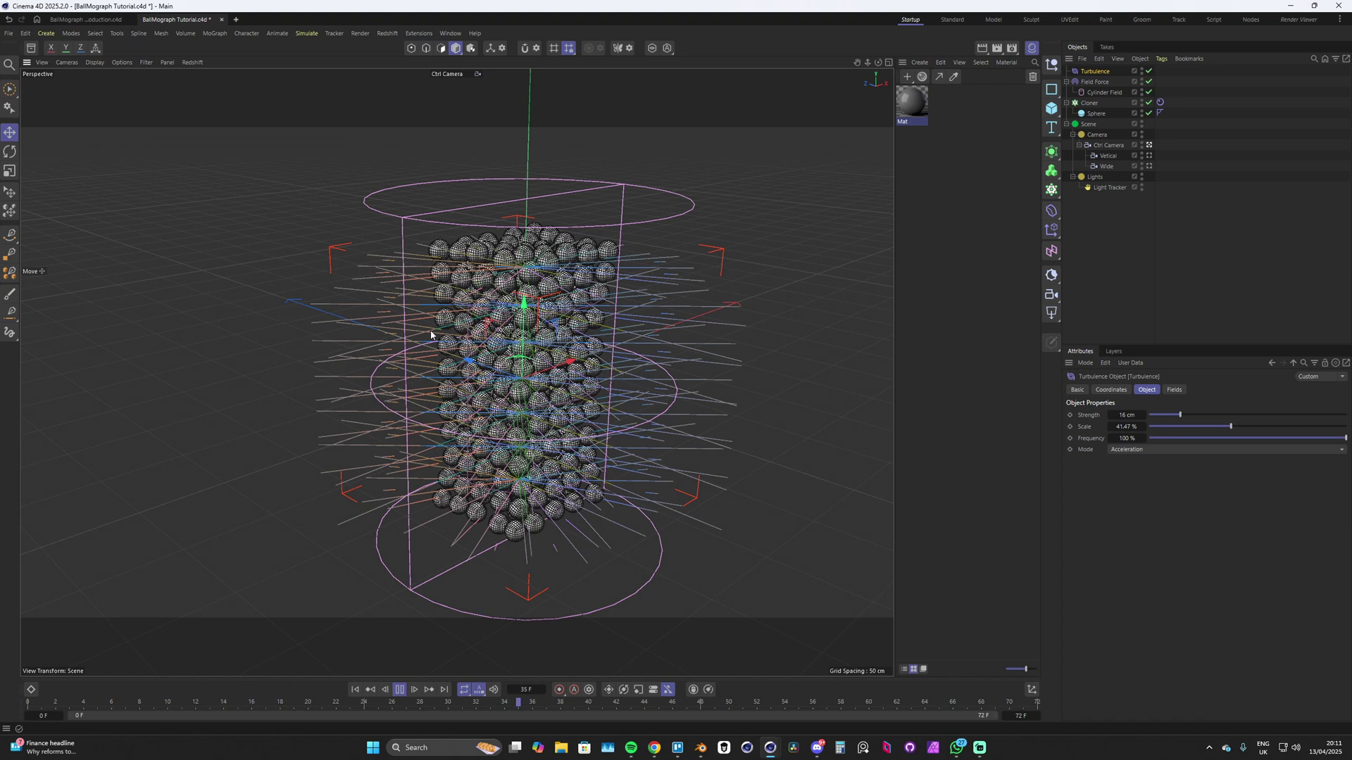
pyautogui.keyDown('alt'); pyautogui.moveTo(539, 384); pyautogui.dragTo(543, 362); pyautogui.keyUp('alt')
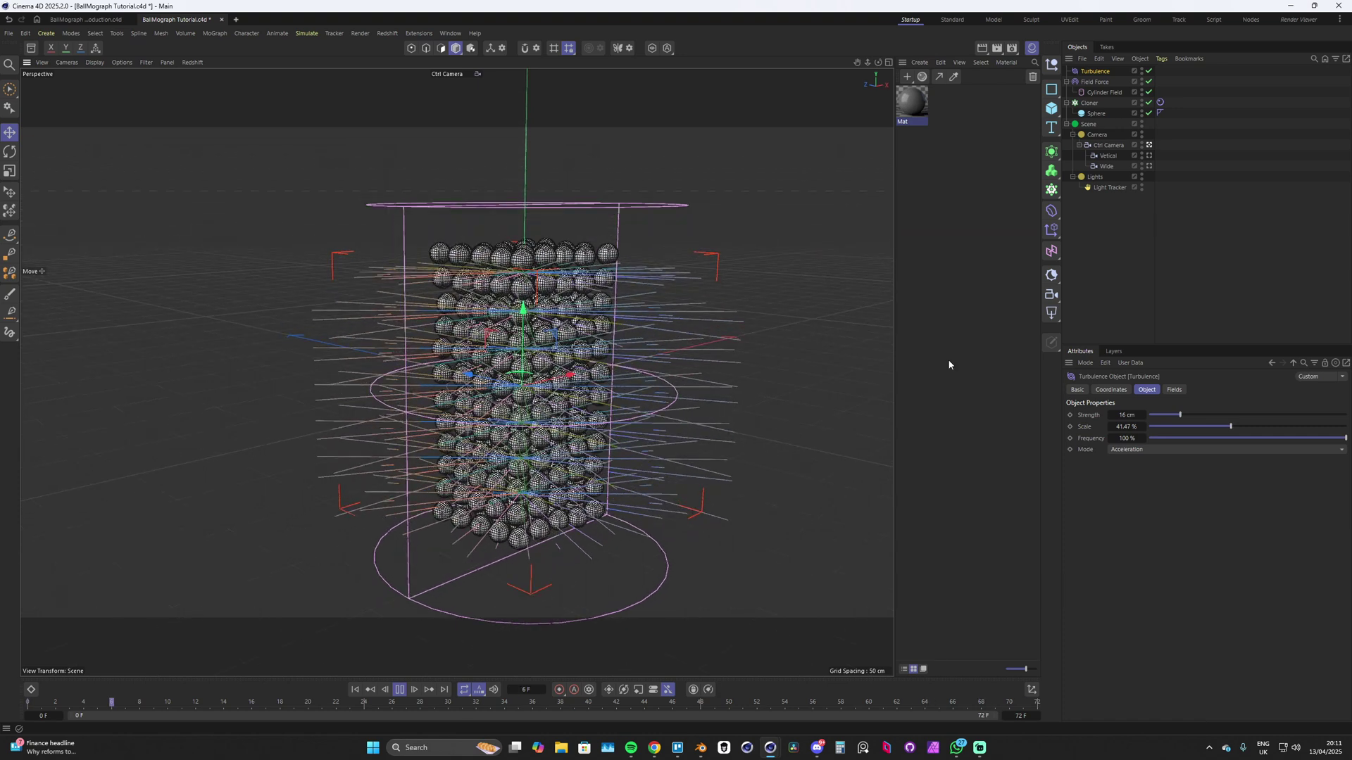
pyautogui.press('F8')
# Step: Set the animation end frame to 250 and hide the Field Force's display box
pyautogui.click(1094, 82)
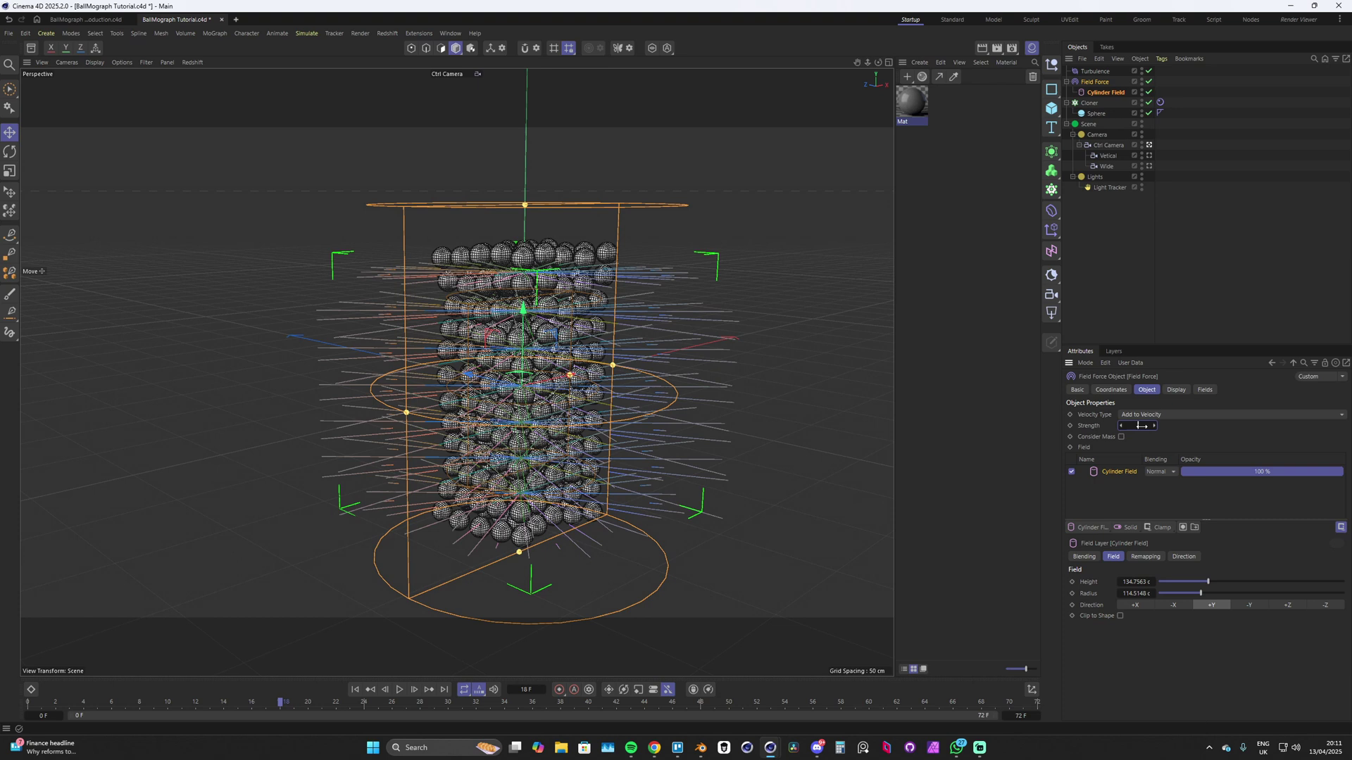
pyautogui.press('F8')
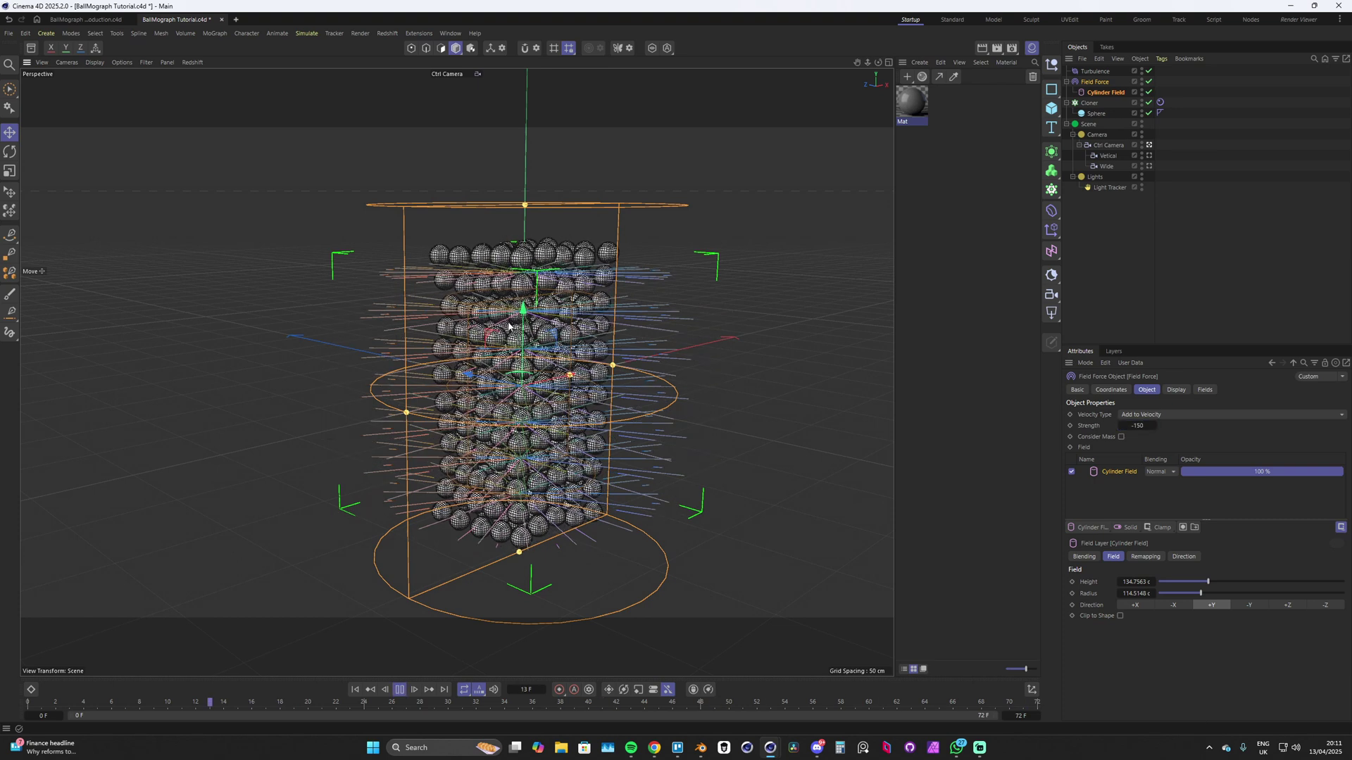
pyautogui.press('F8')
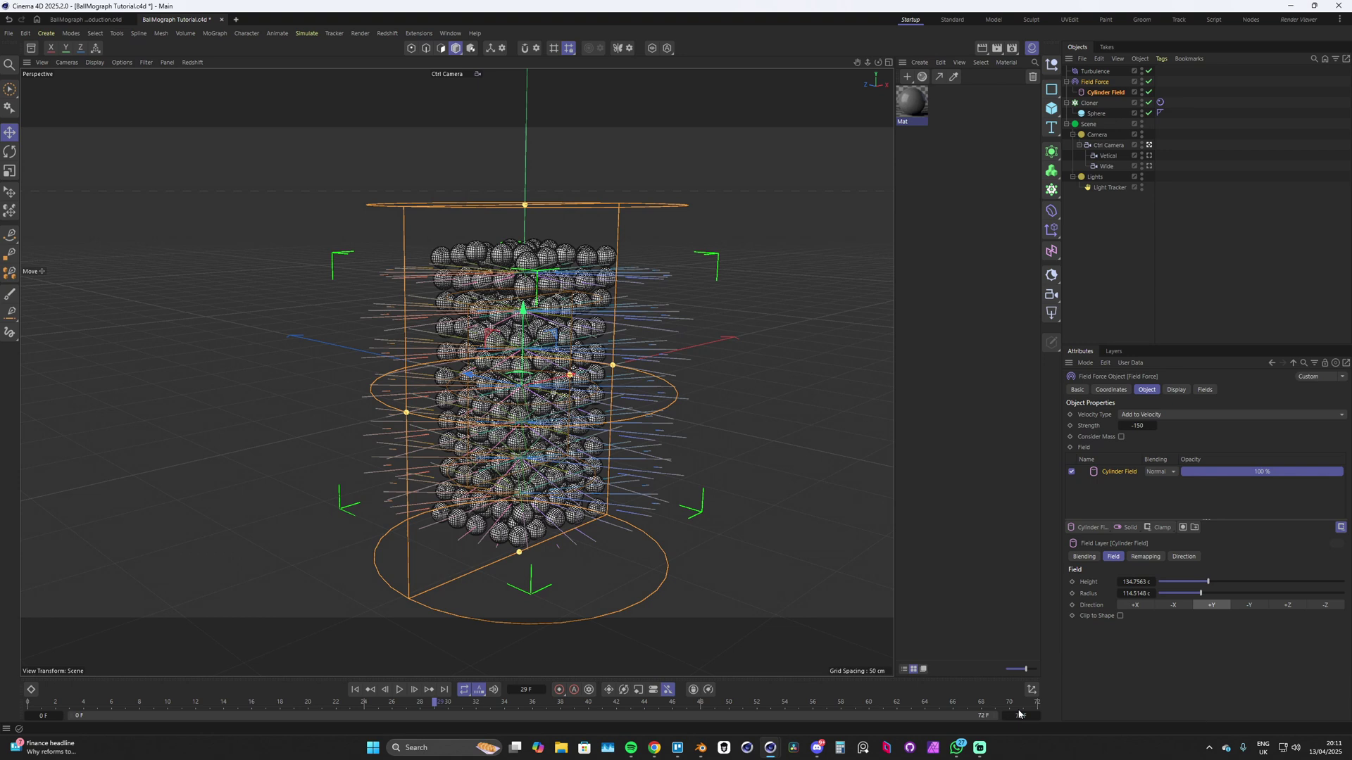
pyautogui.click(1018, 714)
pyautogui.write('250')
pyautogui.press('Return')
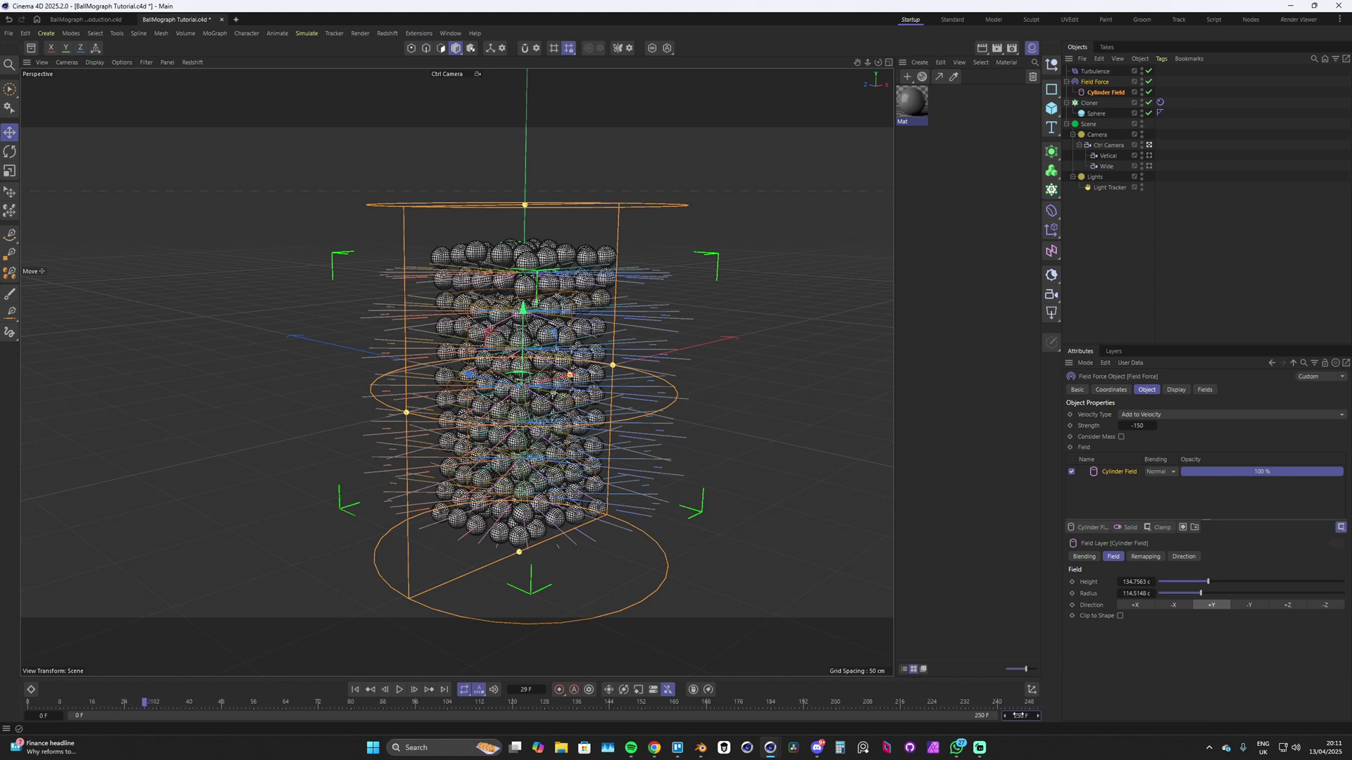
pyautogui.press('F8')
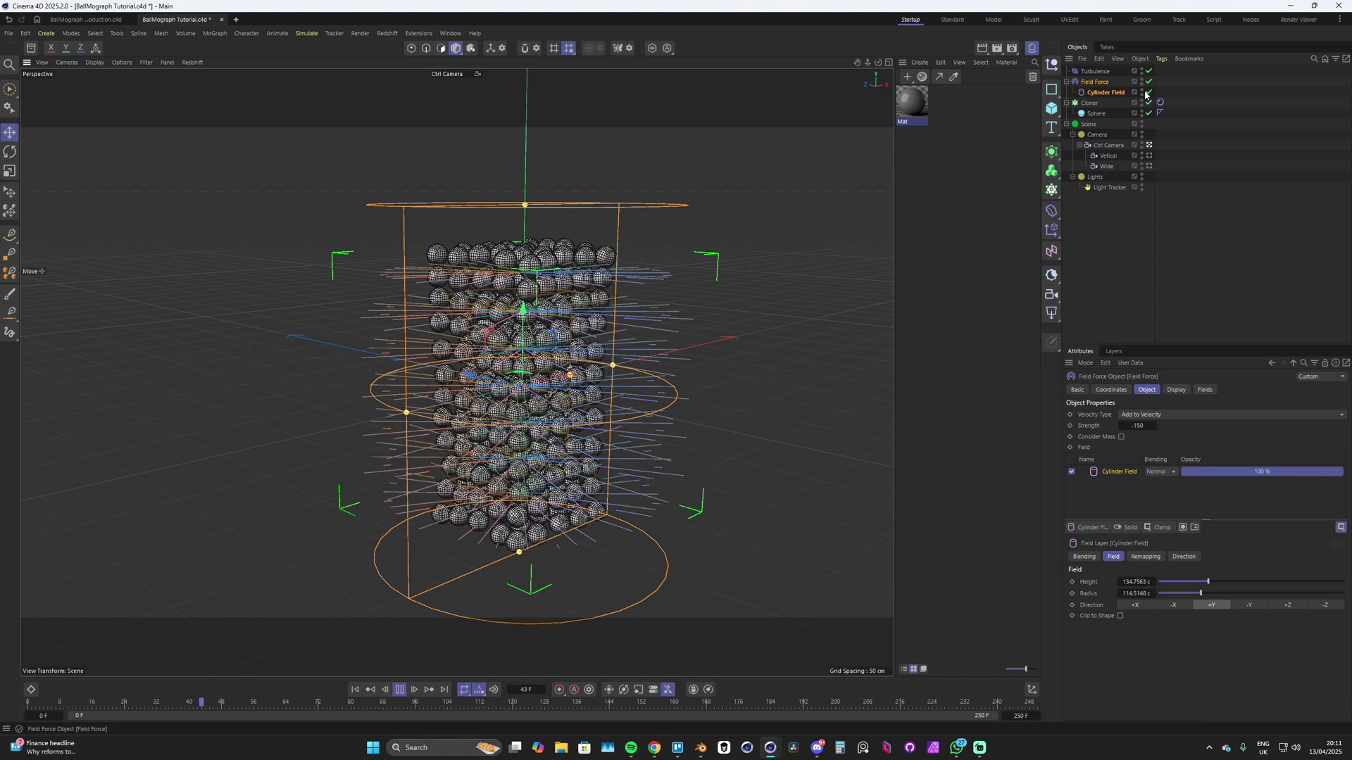
pyautogui.click(1176, 390)
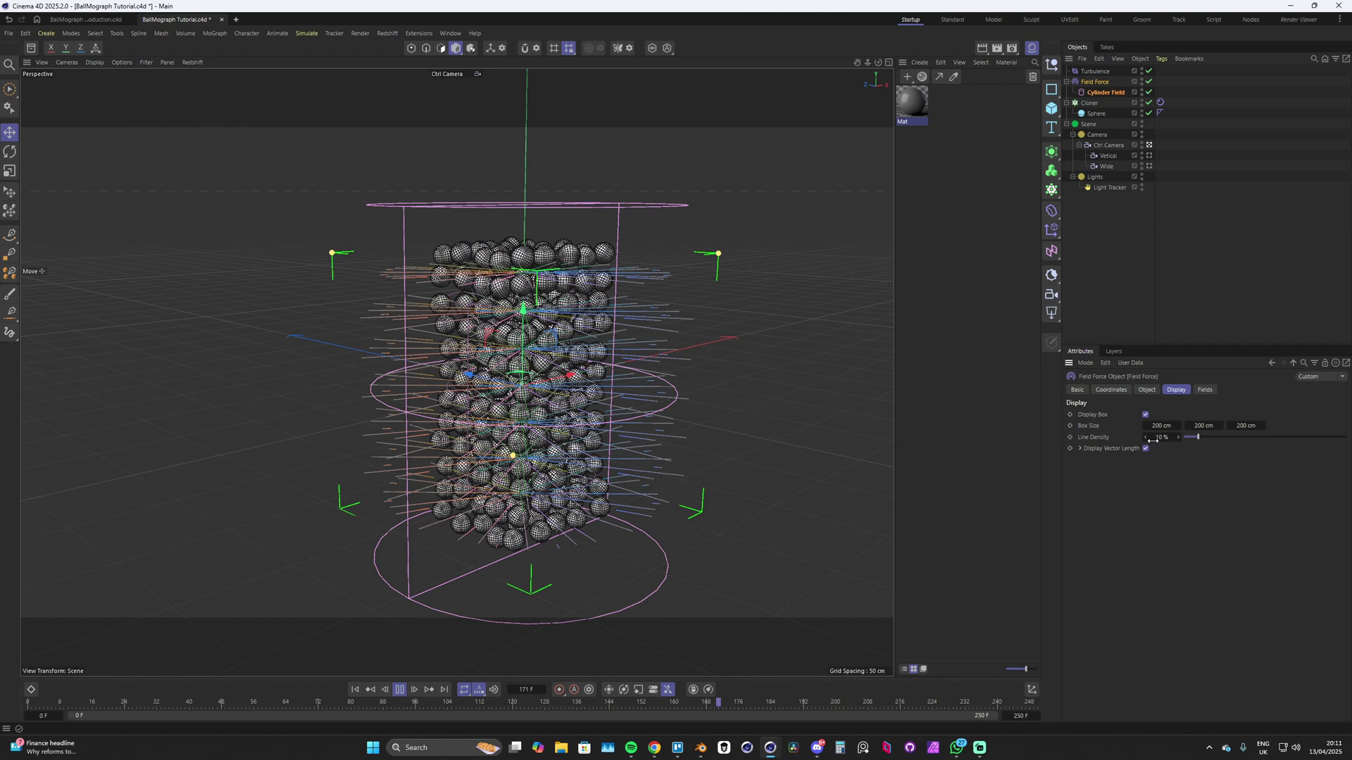
pyautogui.click(1145, 415)
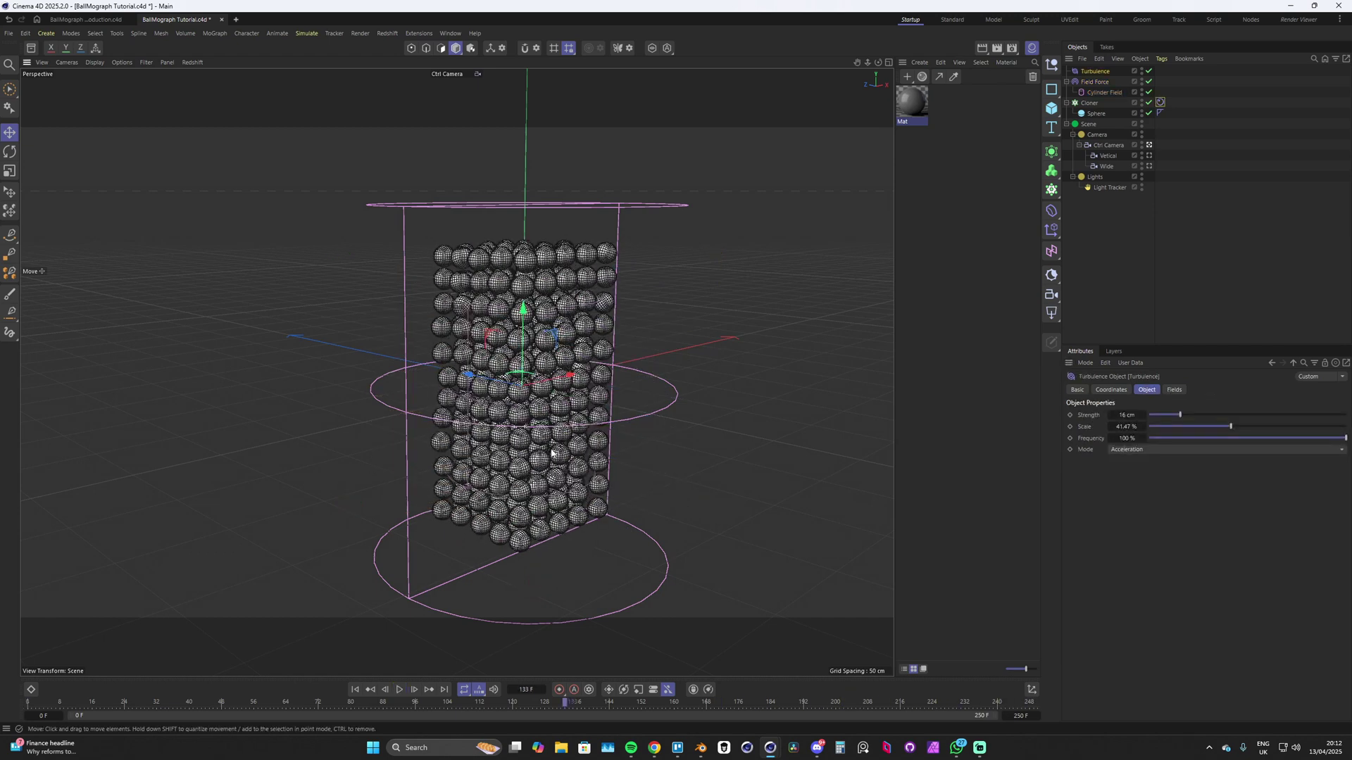
# Step: Replay the simulation, raise Turbulence Strength to 43.3 cm, and rewind to frame 0
pyautogui.press('F8')
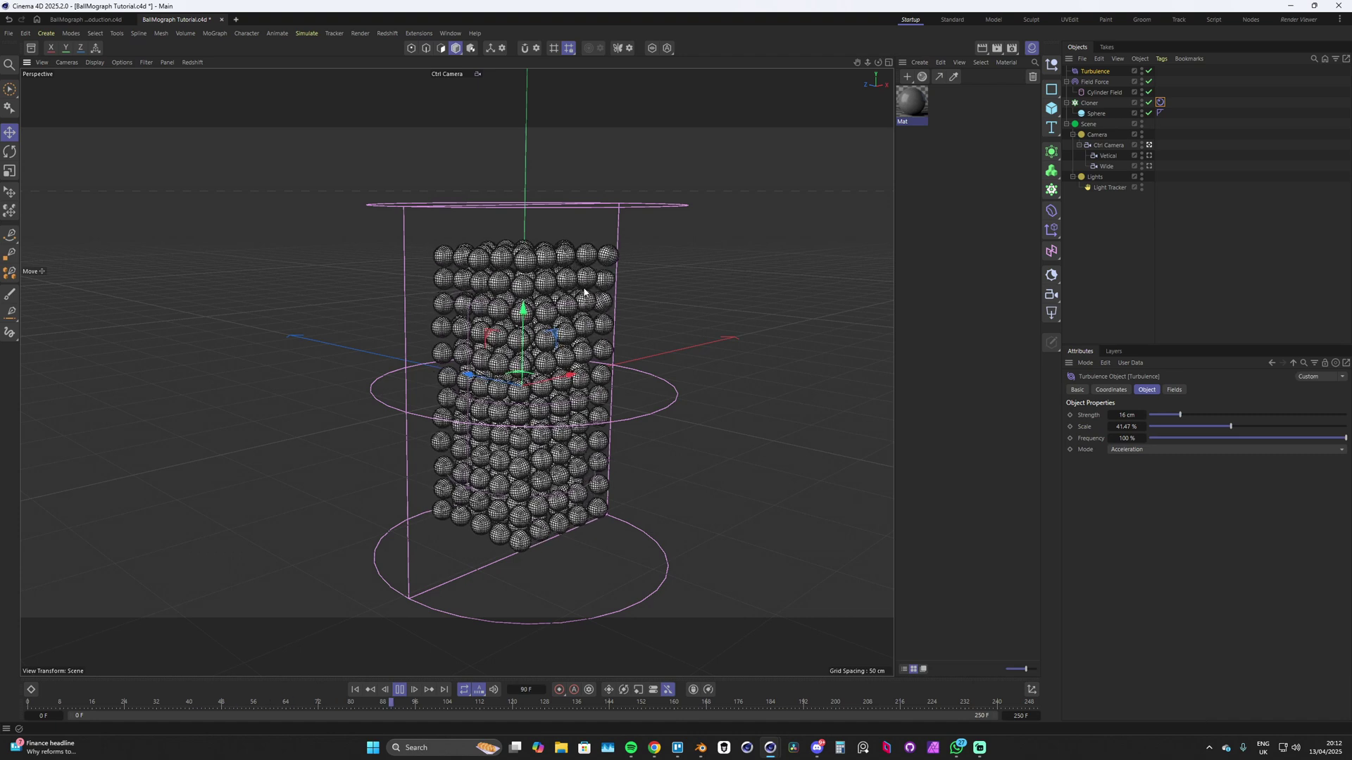
pyautogui.press('F8')
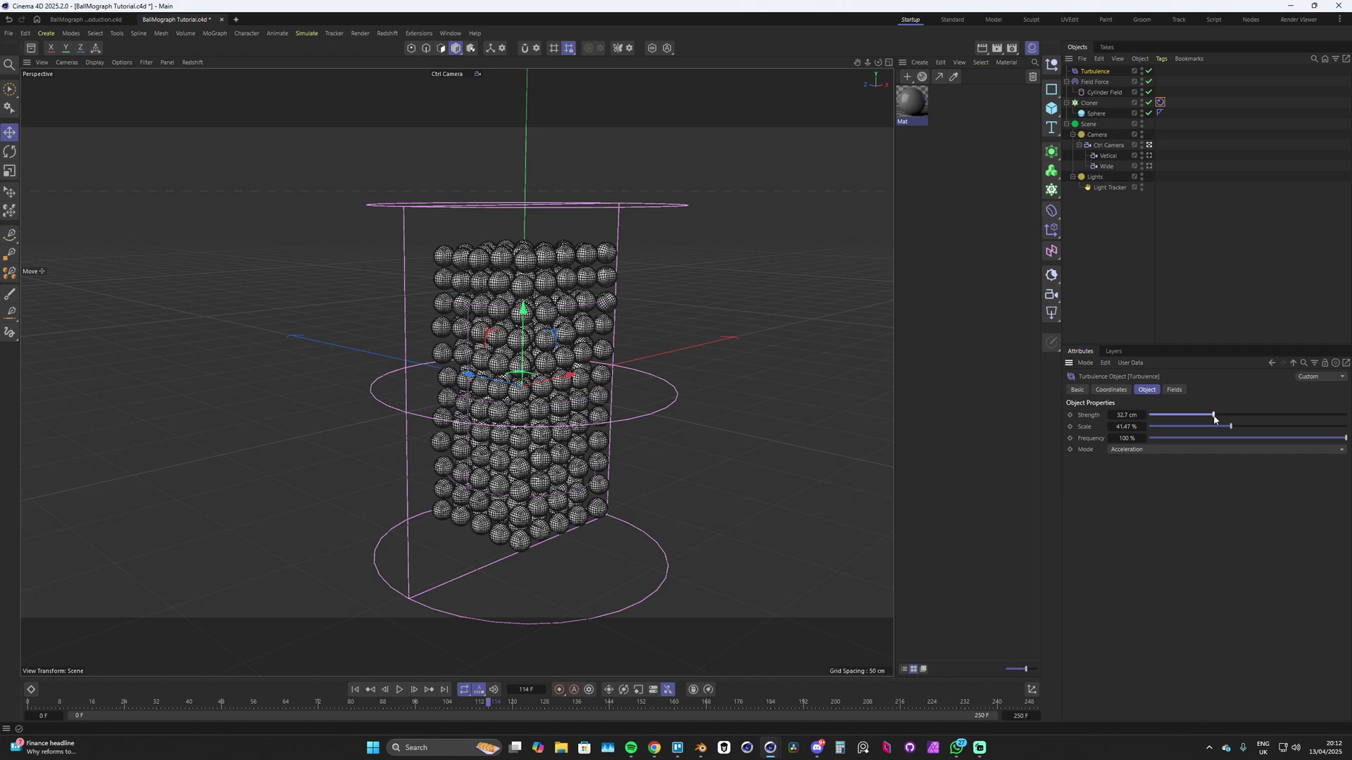
pyautogui.press('F8')
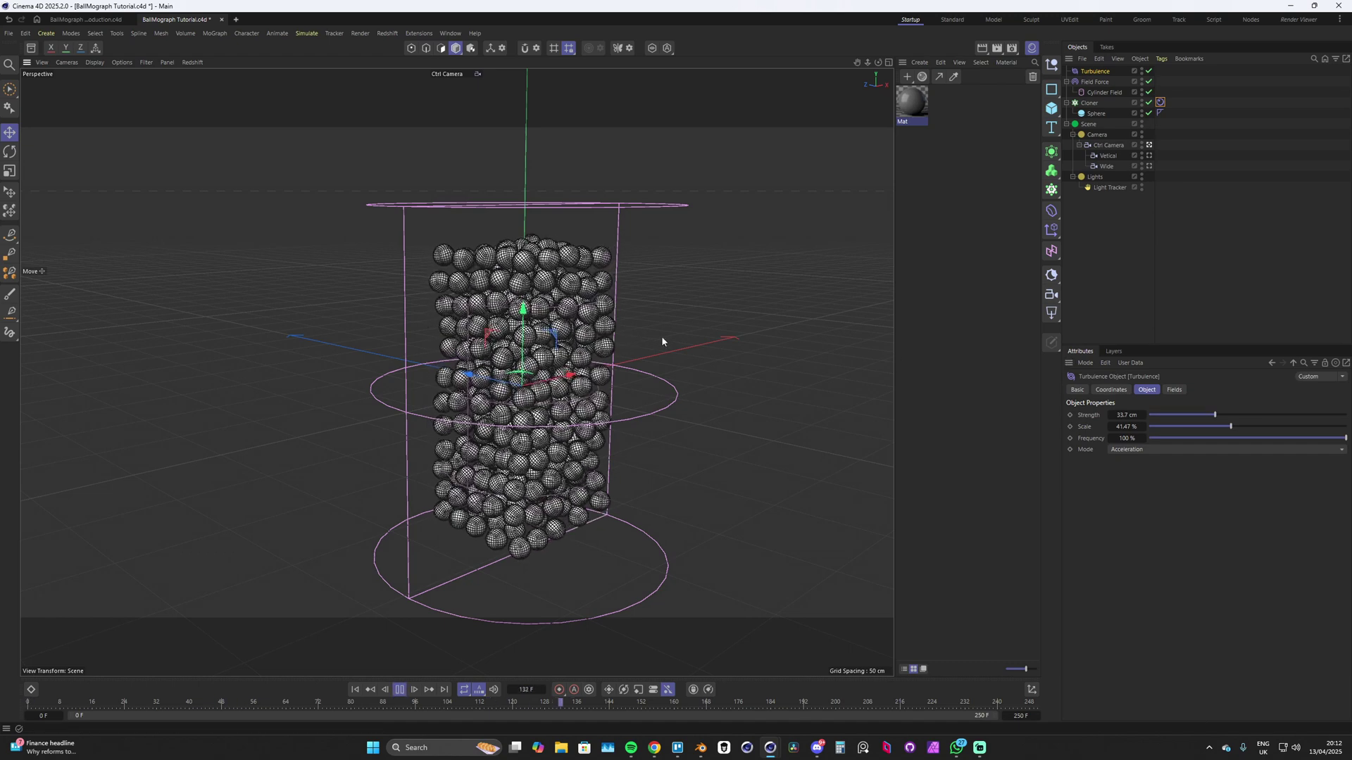
pyautogui.moveTo(1215, 415)
pyautogui.mouseDown()
pyautogui.moveTo(1244, 427)
pyautogui.moveTo(1184, 427)
pyautogui.moveTo(1233, 415)
pyautogui.mouseUp()
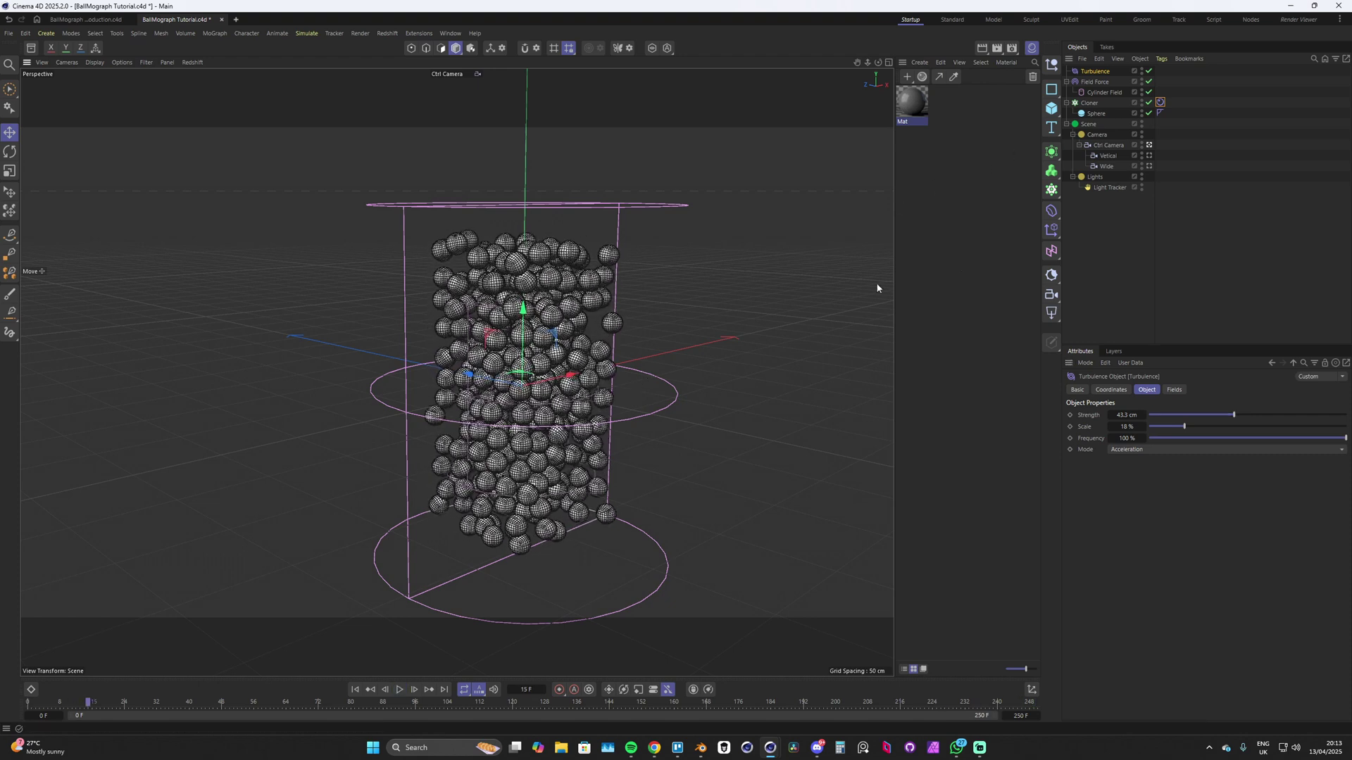
pyautogui.press('F8')
pyautogui.hotkey('shift', 'f')
# Step: Add a Plain effector to the Cloner with Position off and uniform Scale set to 0.5
pyautogui.click(1093, 103)
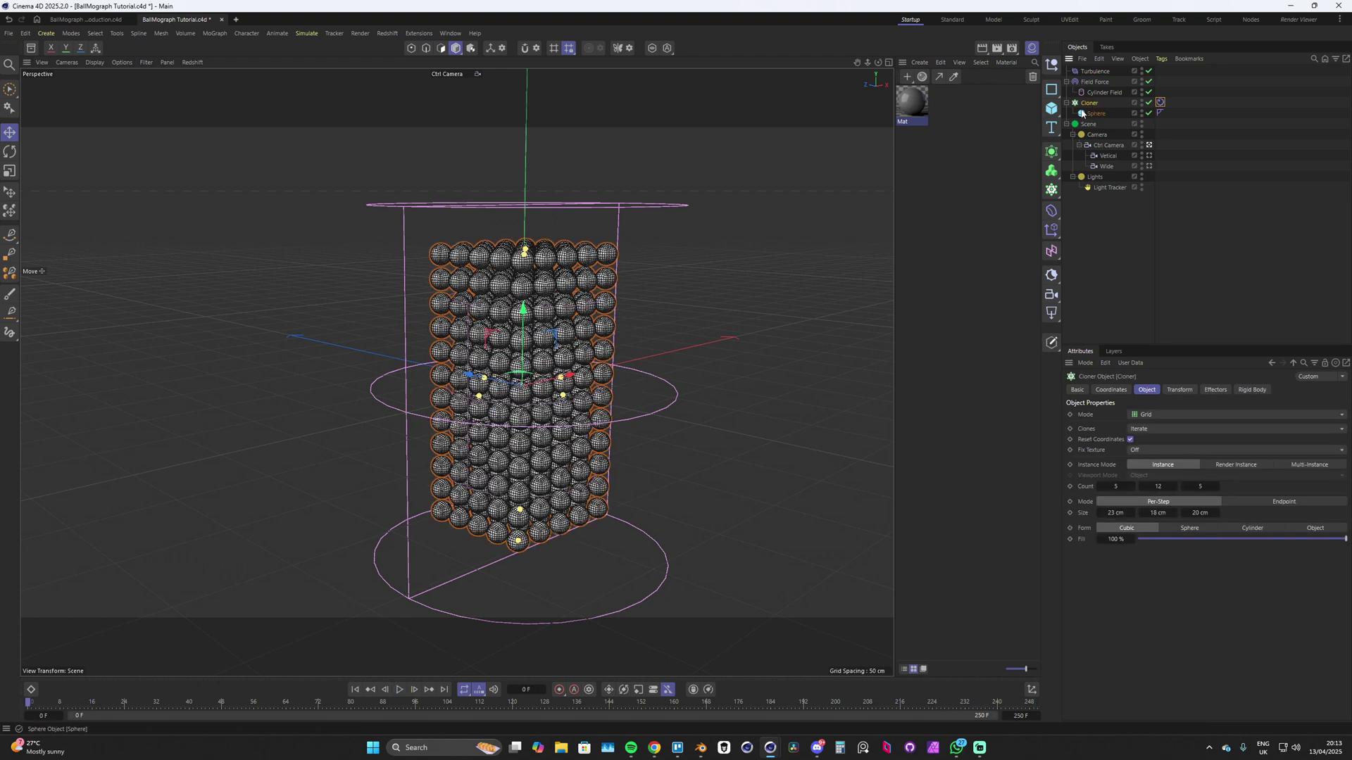
pyautogui.click(1051, 230)
pyautogui.click(1185, 390)
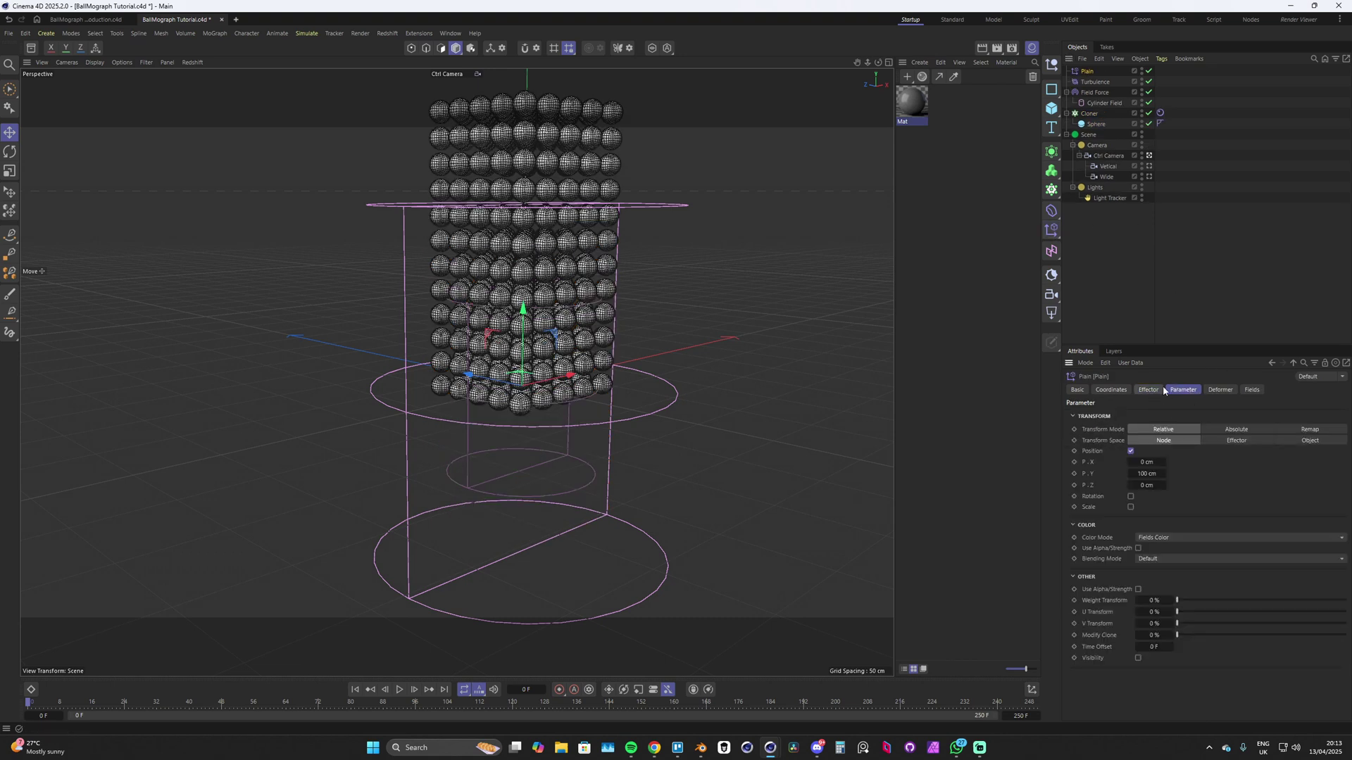
pyautogui.click(1130, 451)
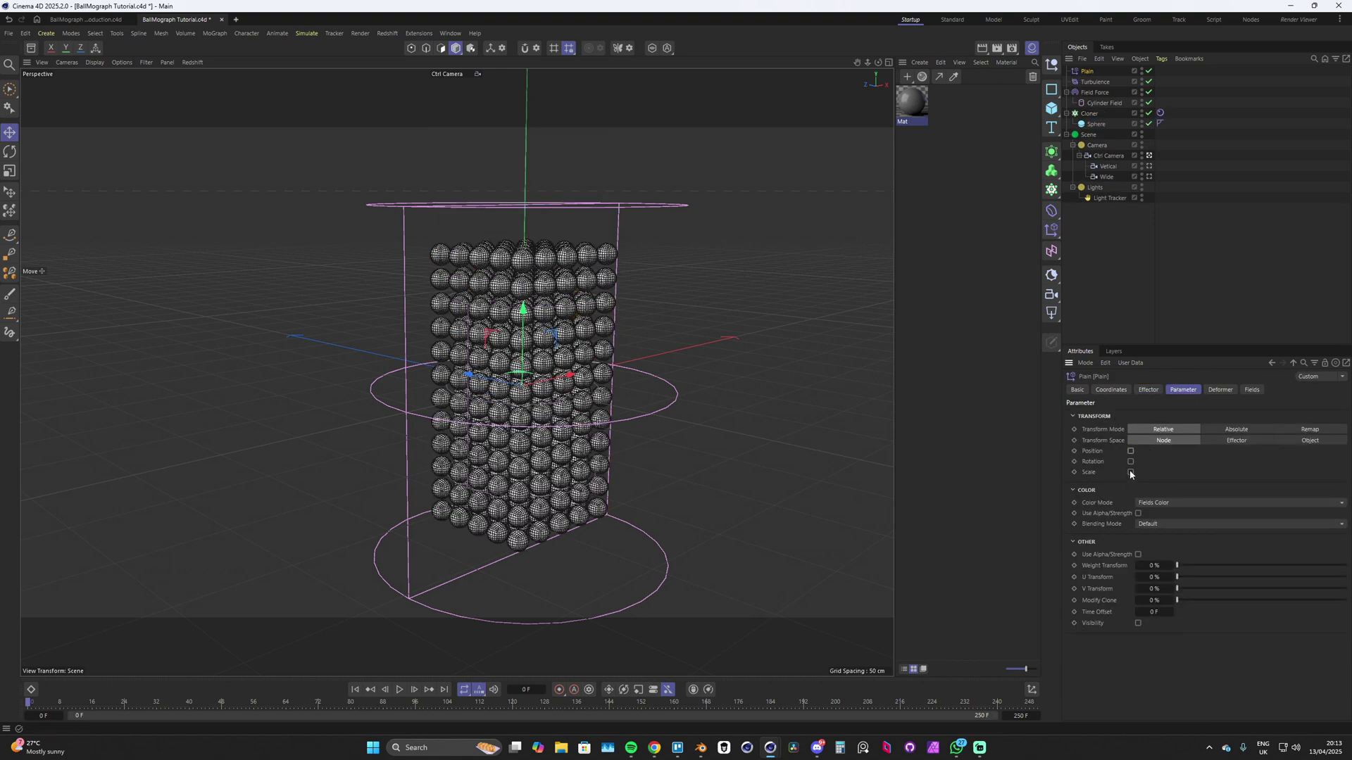
pyautogui.click(1130, 472)
pyautogui.click(1130, 483)
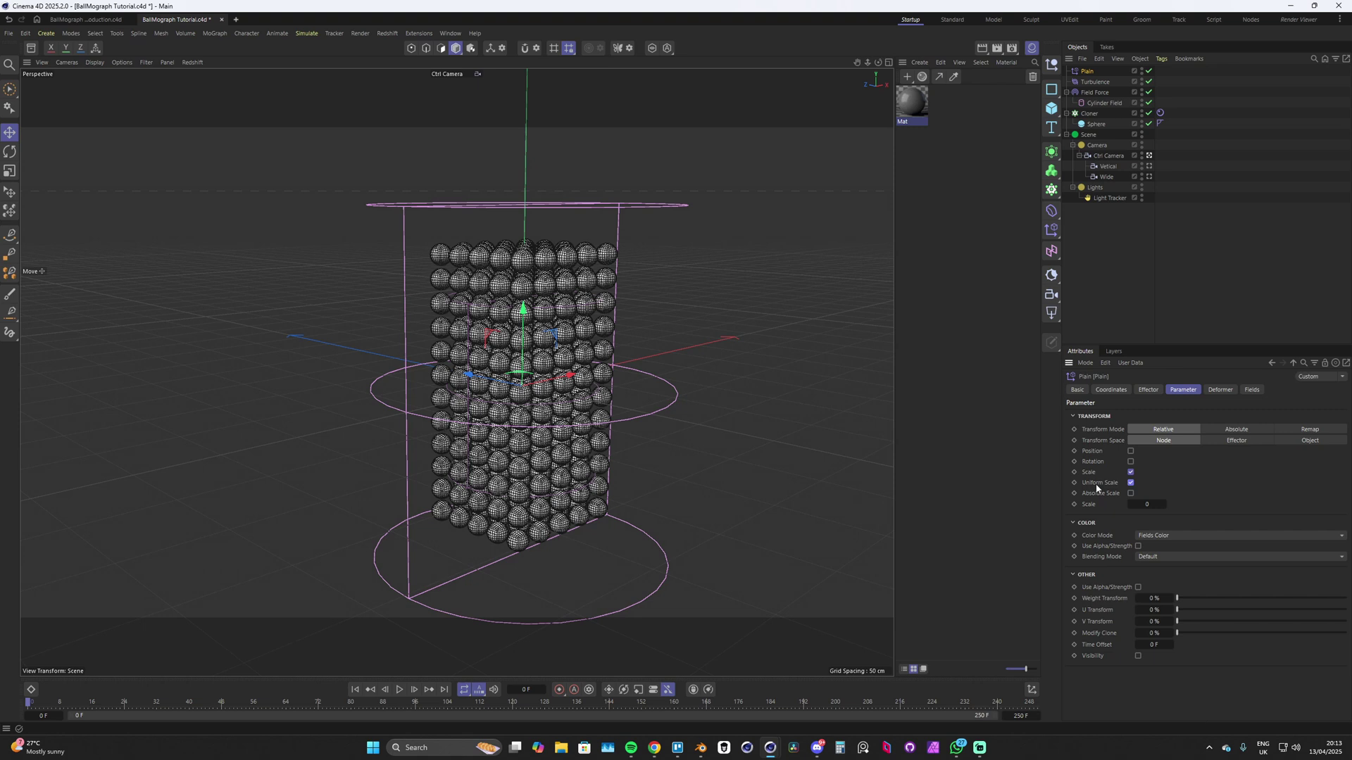
pyautogui.moveTo(1139, 500); pyautogui.dragTo(1167, 499)
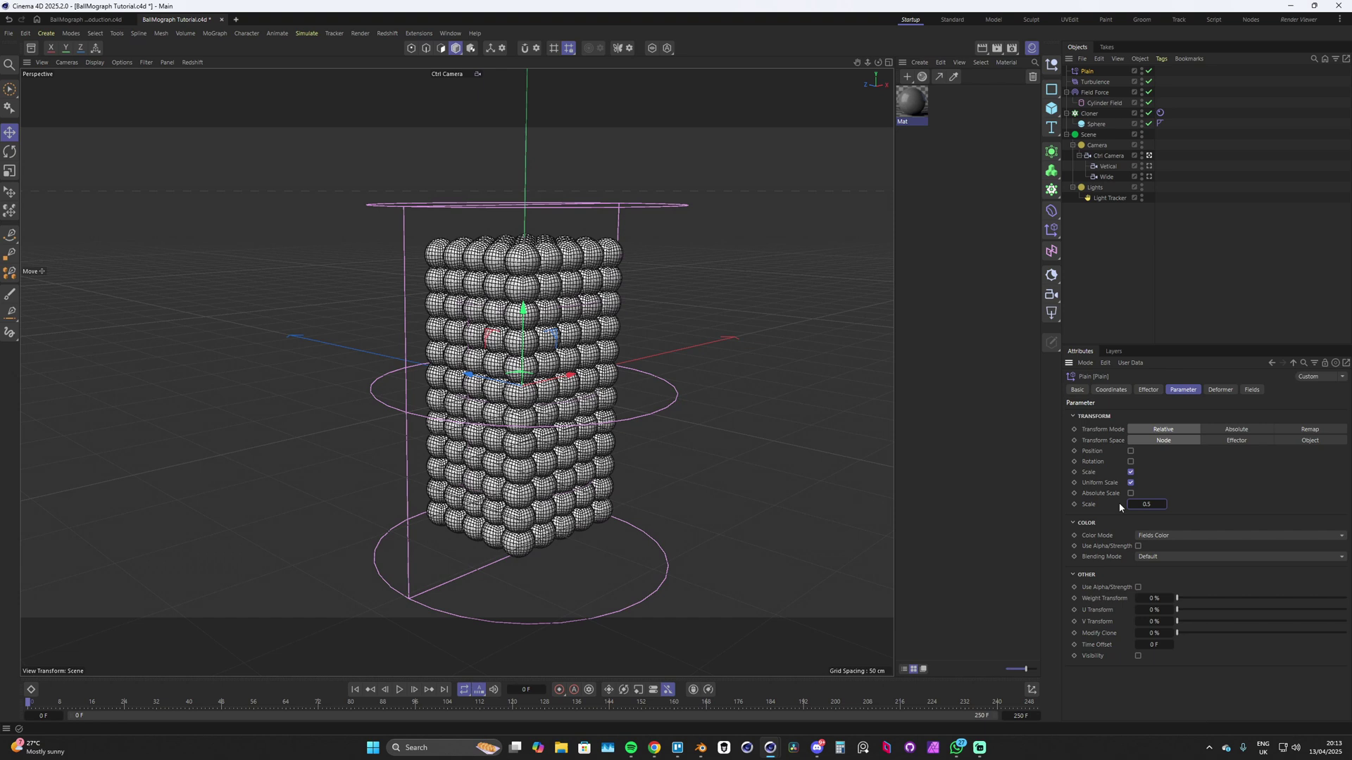
# Step: Add a Shader Field using a Noise shader to the Plain effector
pyautogui.click(1258, 391)
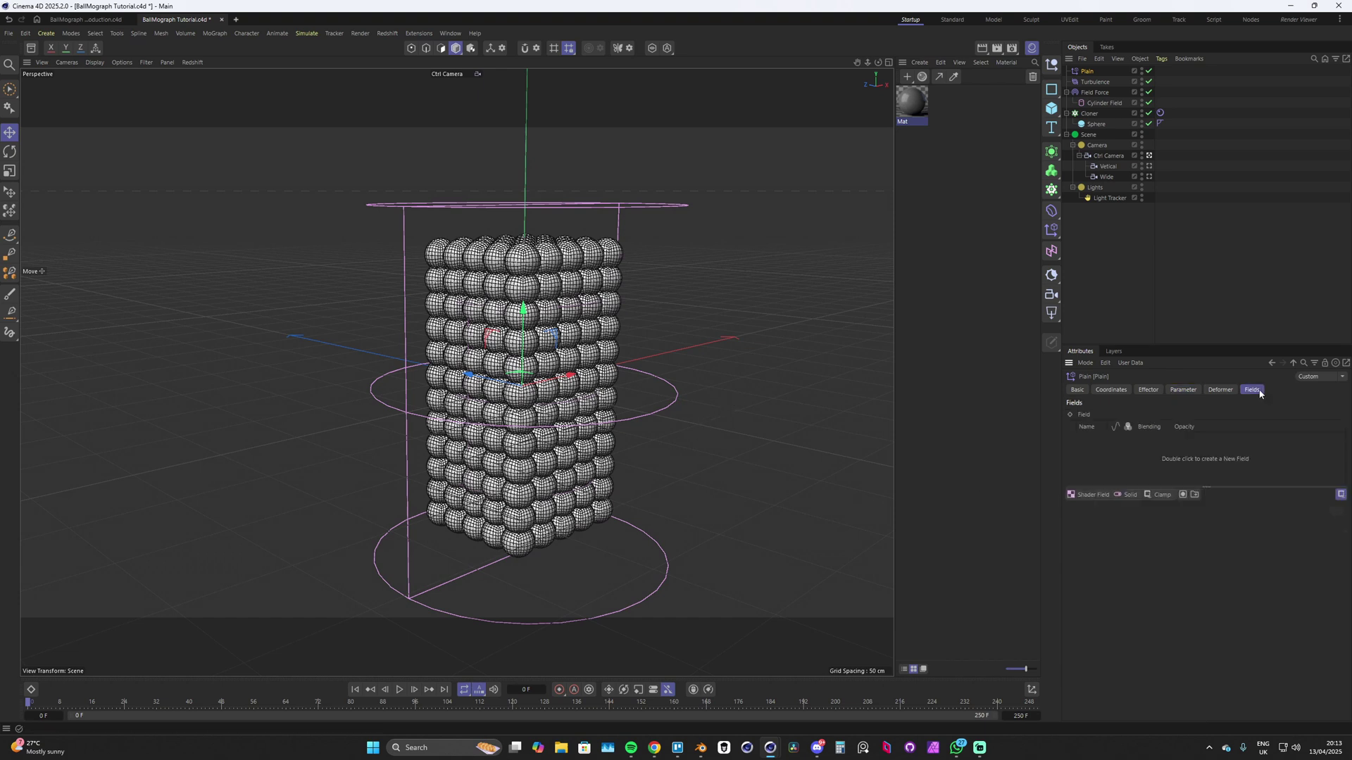
pyautogui.click(1089, 494)
pyautogui.click(1108, 561)
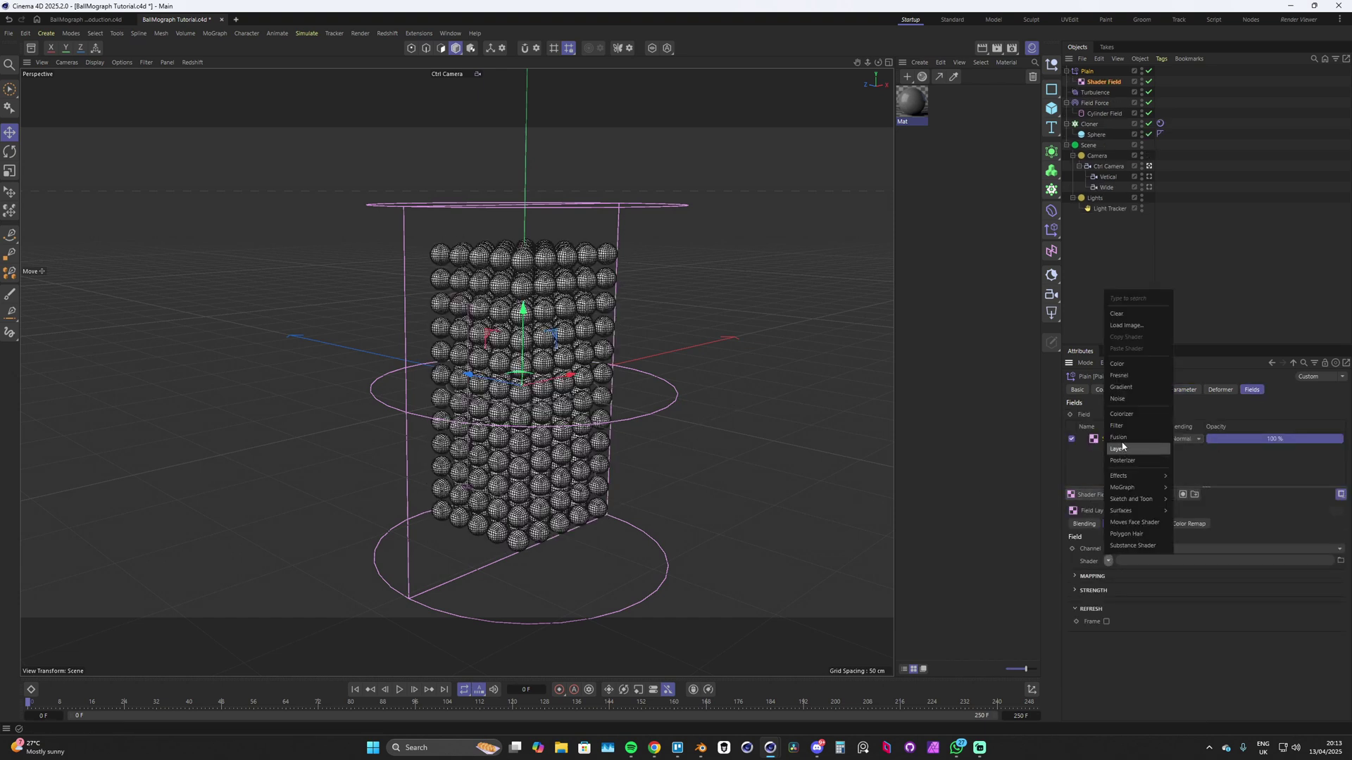
pyautogui.click(1118, 399)
pyautogui.click(1115, 583)
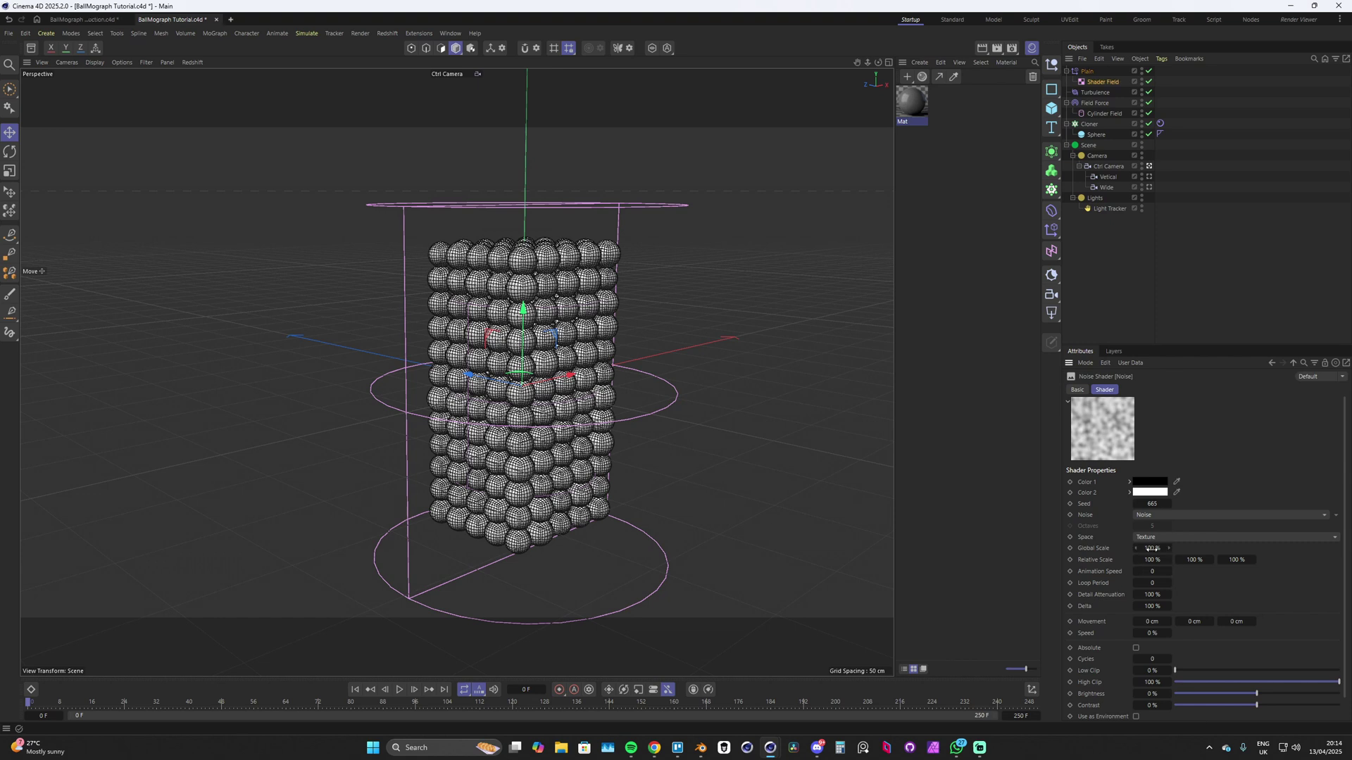
# Step: Set the noise Global Scale to 600% and its relative Y scale to 10%
pyautogui.doubleClick(1153, 548)
pyautogui.write('600')
pyautogui.press('Return')
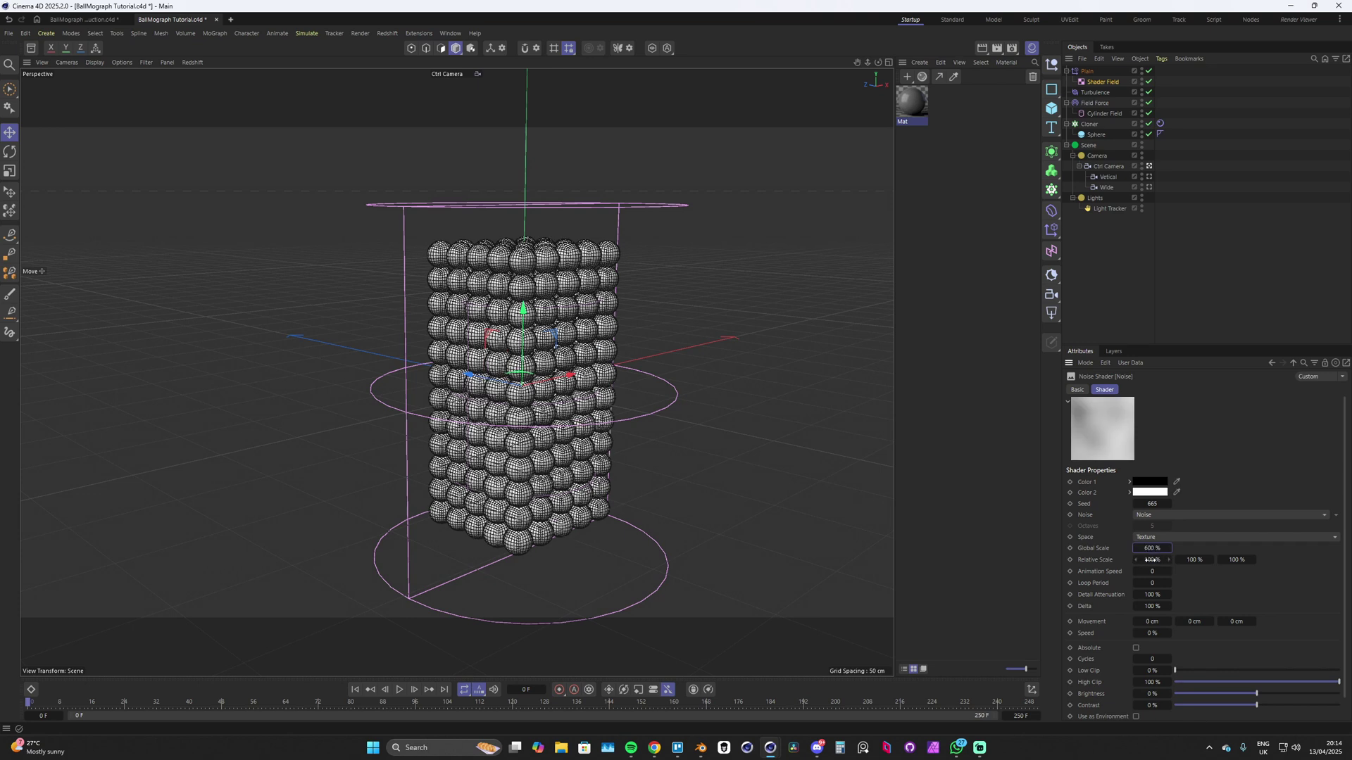
pyautogui.moveTo(1197, 561)
pyautogui.mouseDown()
pyautogui.moveTo(1140, 561)
pyautogui.moveTo(1197, 561)
pyautogui.mouseUp()
pyautogui.click(1212, 561)
pyautogui.click(1213, 561)
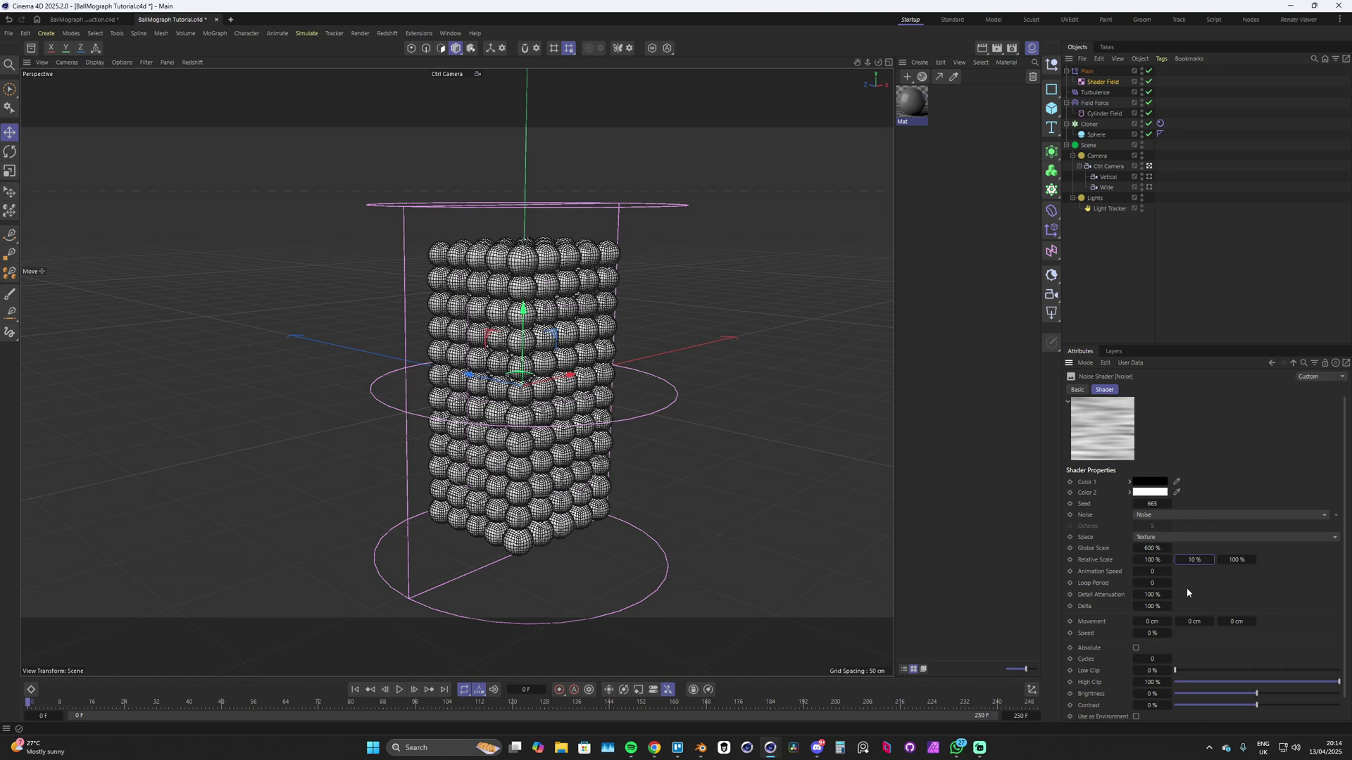
# Step: Raise the noise Contrast to 91% for sharper sphere size differences
pyautogui.scroll(-1, 1195, 612)
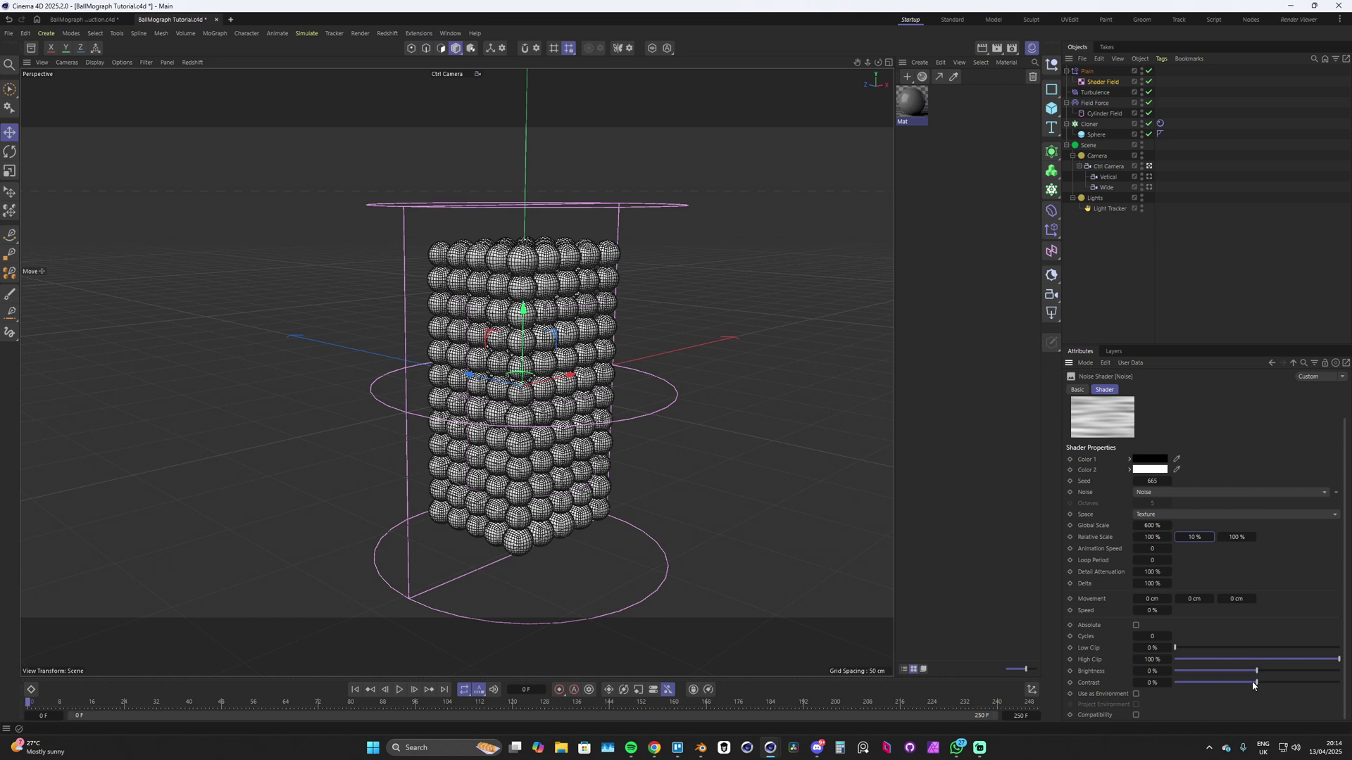
pyautogui.moveTo(1253, 683); pyautogui.dragTo(1331, 686)
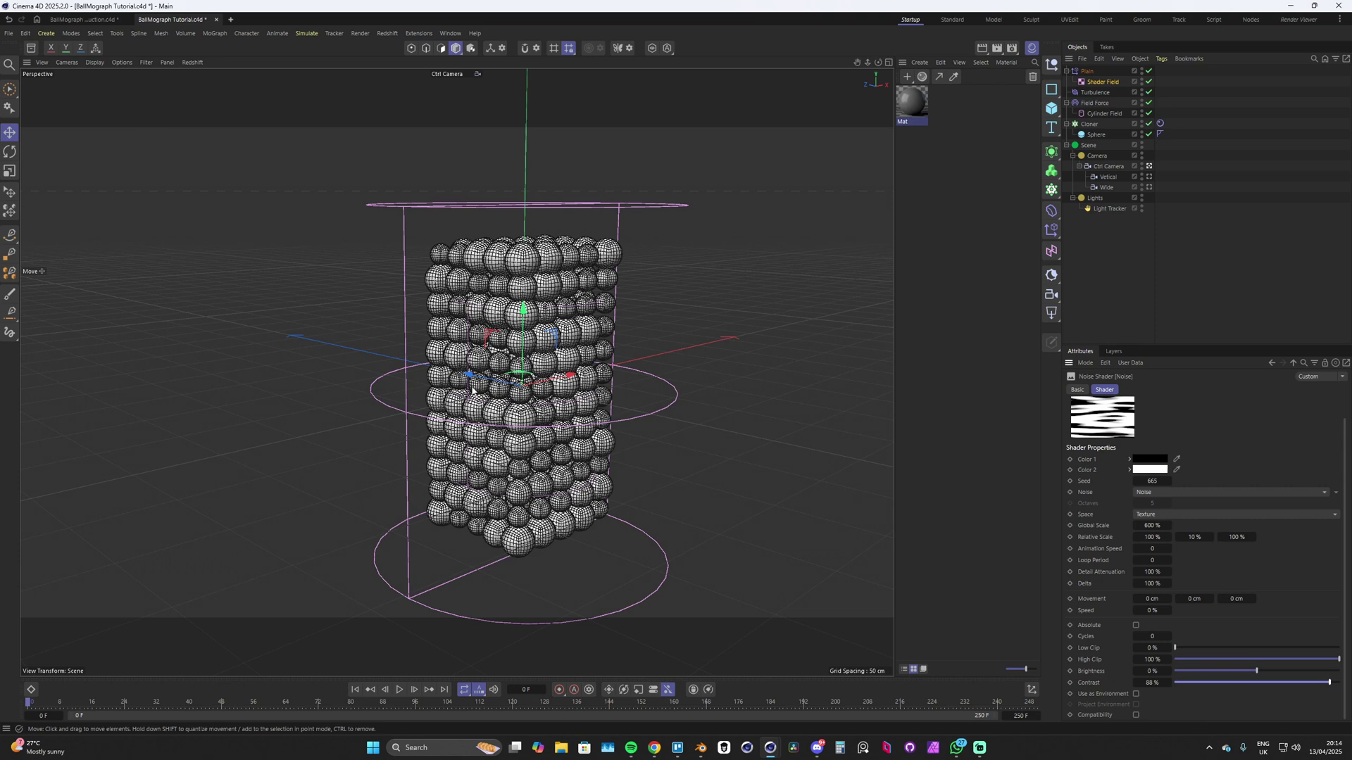
pyautogui.scroll(5, 472, 389)
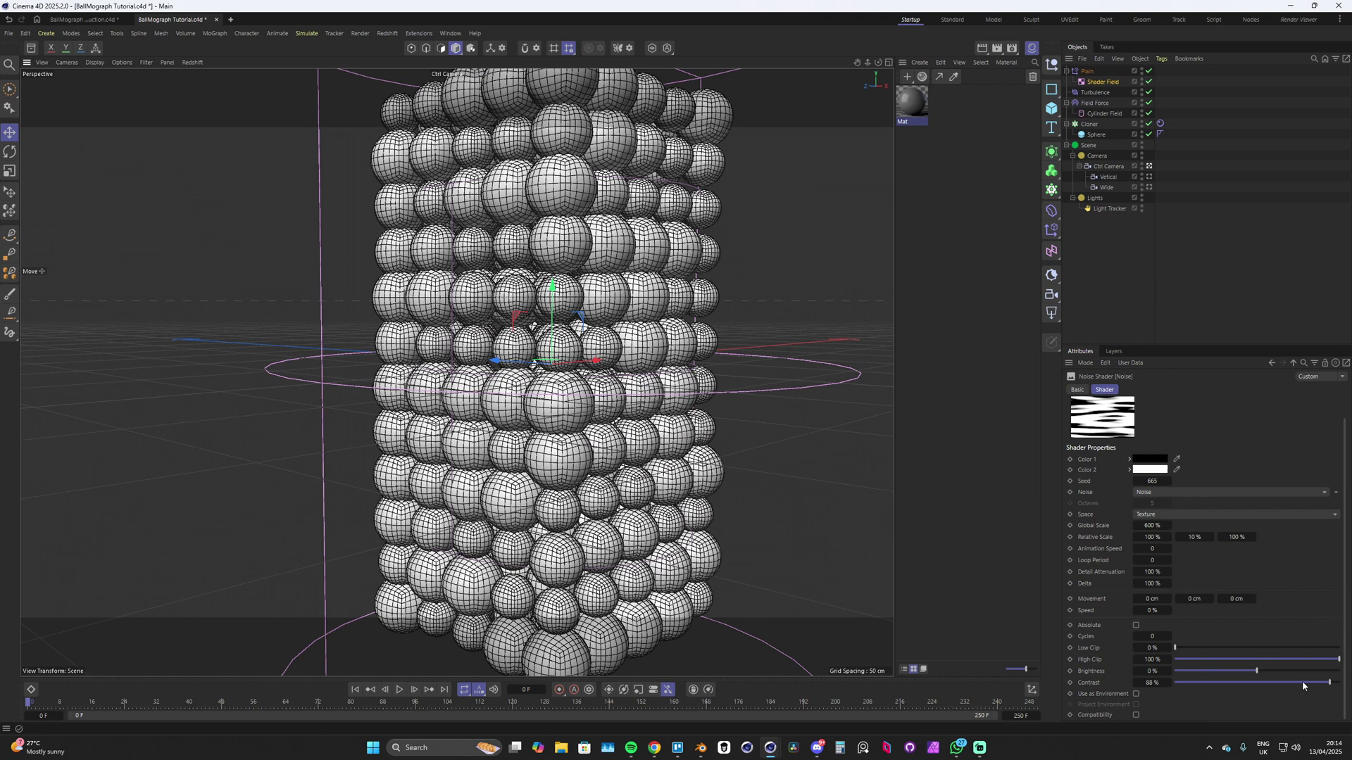
pyautogui.moveTo(1329, 682); pyautogui.dragTo(1332, 690)
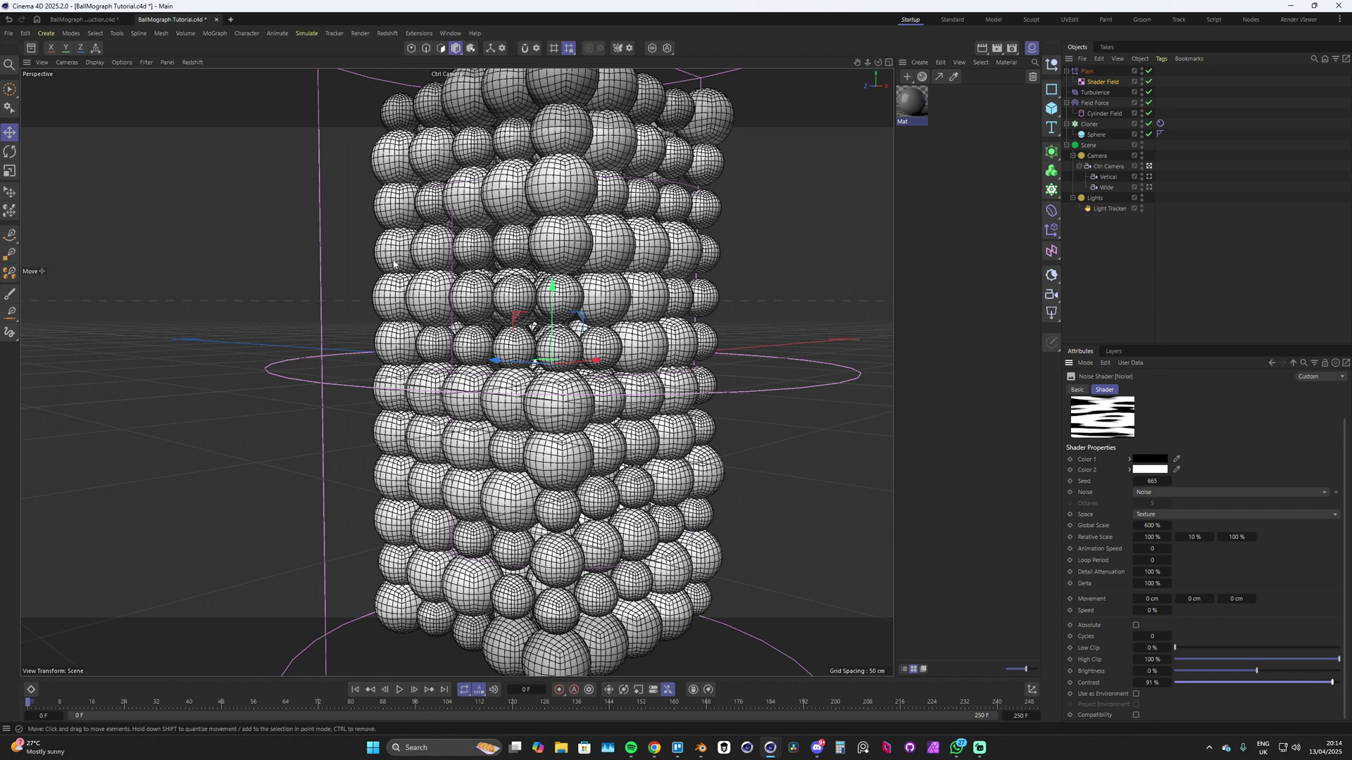
pyautogui.scroll(-5, 675, 323)
pyautogui.keyDown('alt'); pyautogui.moveTo(676, 322); pyautogui.dragTo(679, 352, button='middle'); pyautogui.keyUp('alt')
pyautogui.scroll(-1, 460, 342)
pyautogui.keyDown('alt'); pyautogui.moveTo(461, 342); pyautogui.dragTo(534, 308); pyautogui.keyUp('alt')
pyautogui.scroll(3, 507, 331)
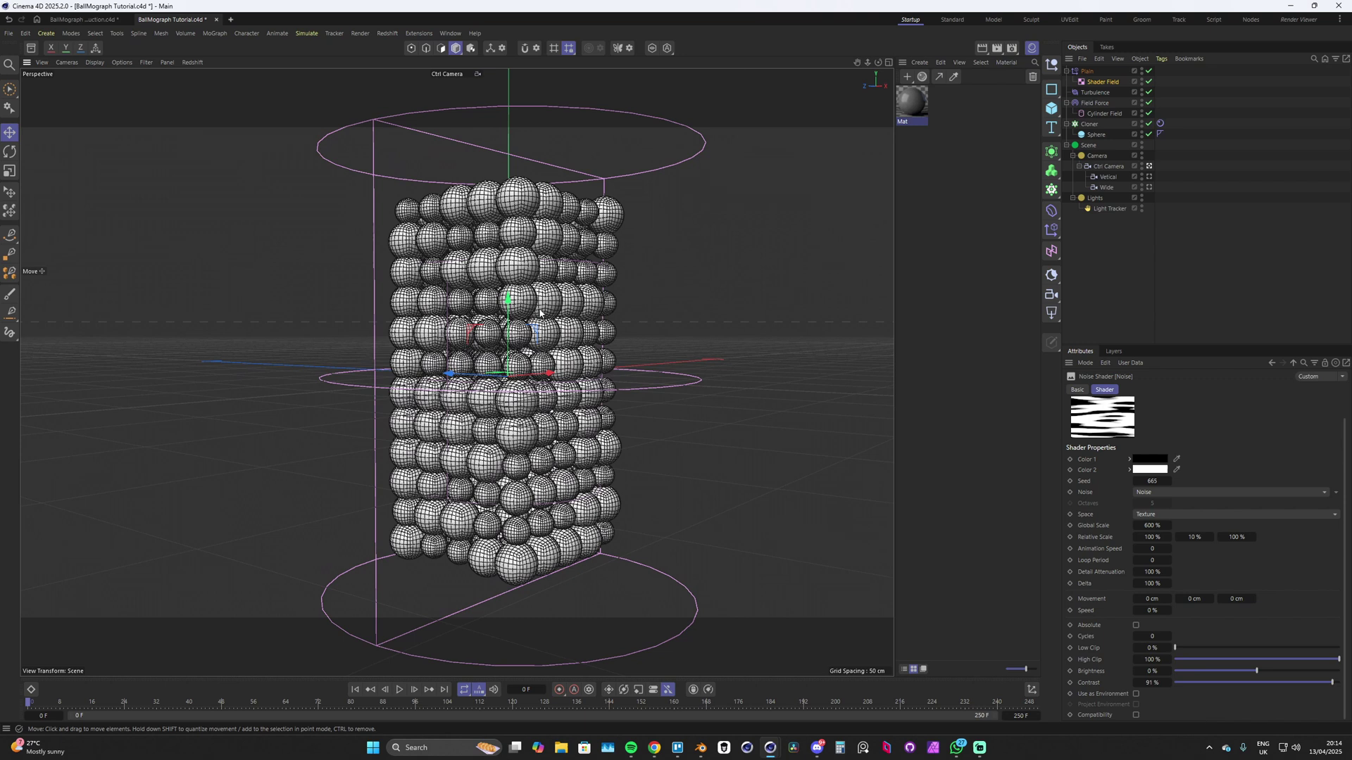
# Step: Apply the Mat material to the Cloner and open its node graph
pyautogui.click(904, 113)
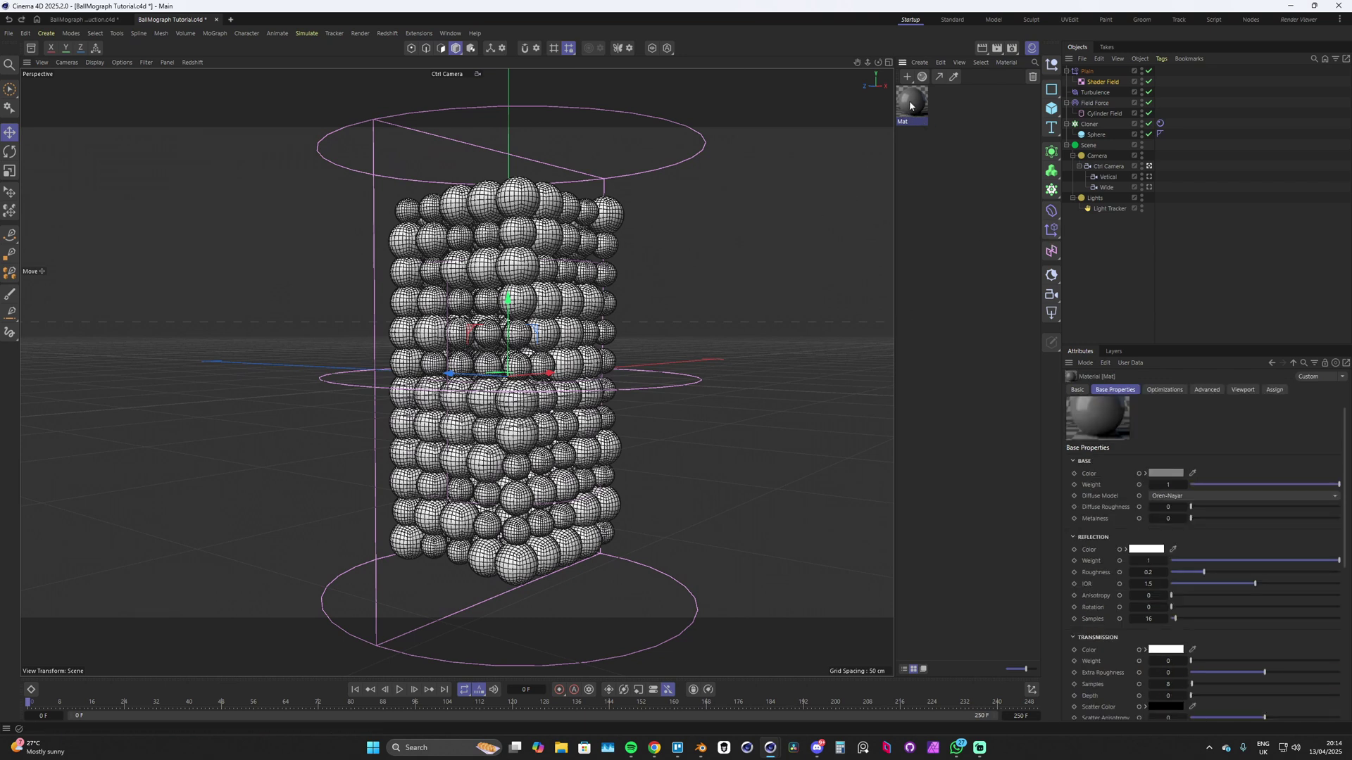
pyautogui.moveTo(910, 106)
pyautogui.mouseDown()
pyautogui.moveTo(1088, 135)
pyautogui.moveTo(1098, 124)
pyautogui.mouseUp()
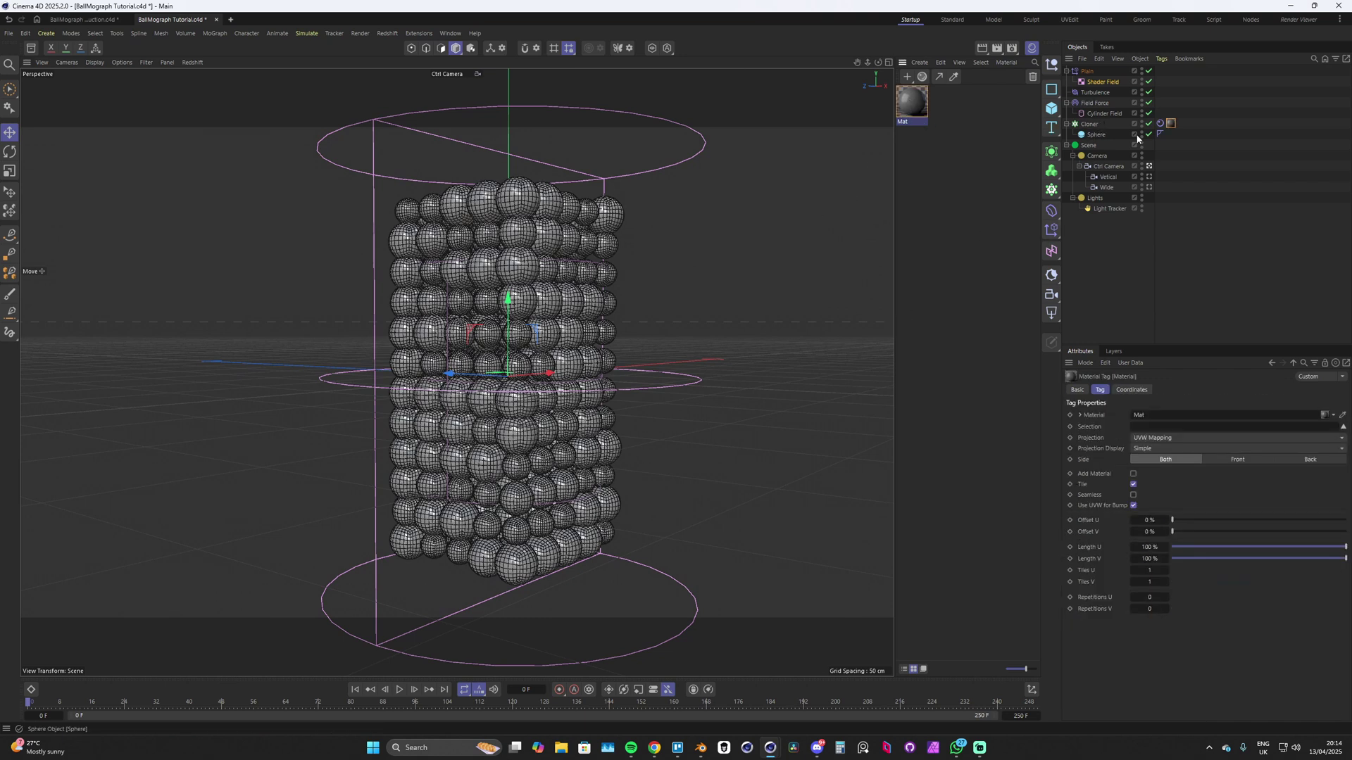
pyautogui.doubleClick(919, 105)
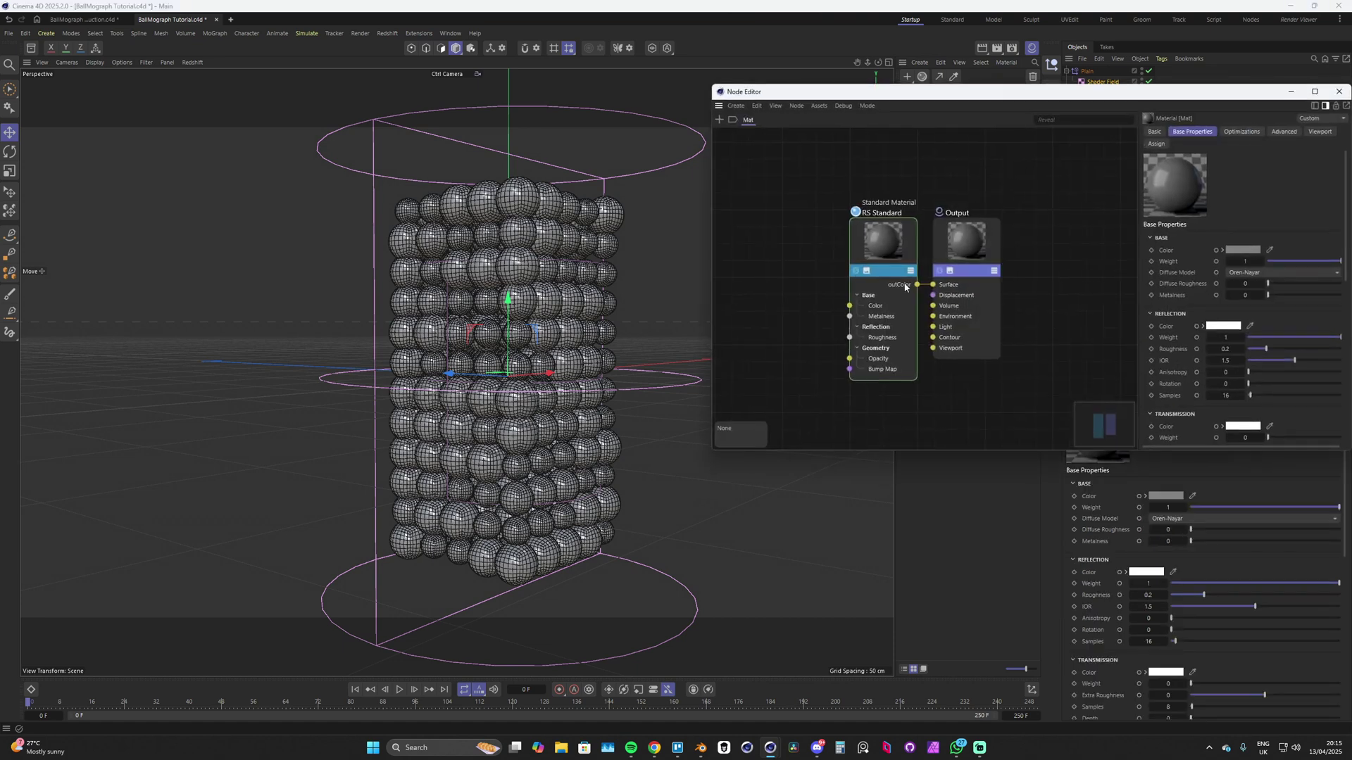
pyautogui.doubleClick(780, 234)
# Step: Add a Color User Data node reading MoGraph Color, wired into base and subsurface colour
pyautogui.write('colo')
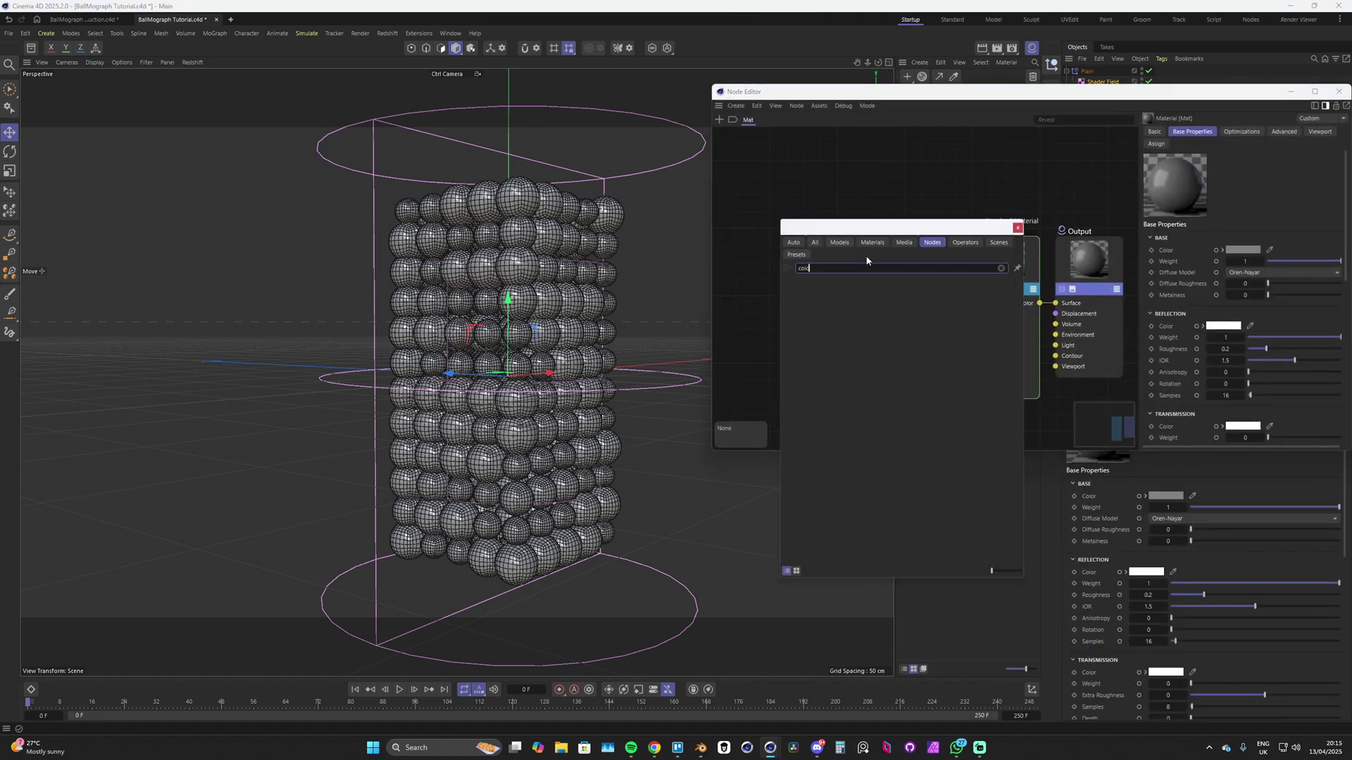
pyautogui.write('r user data')
pyautogui.doubleClick(833, 282)
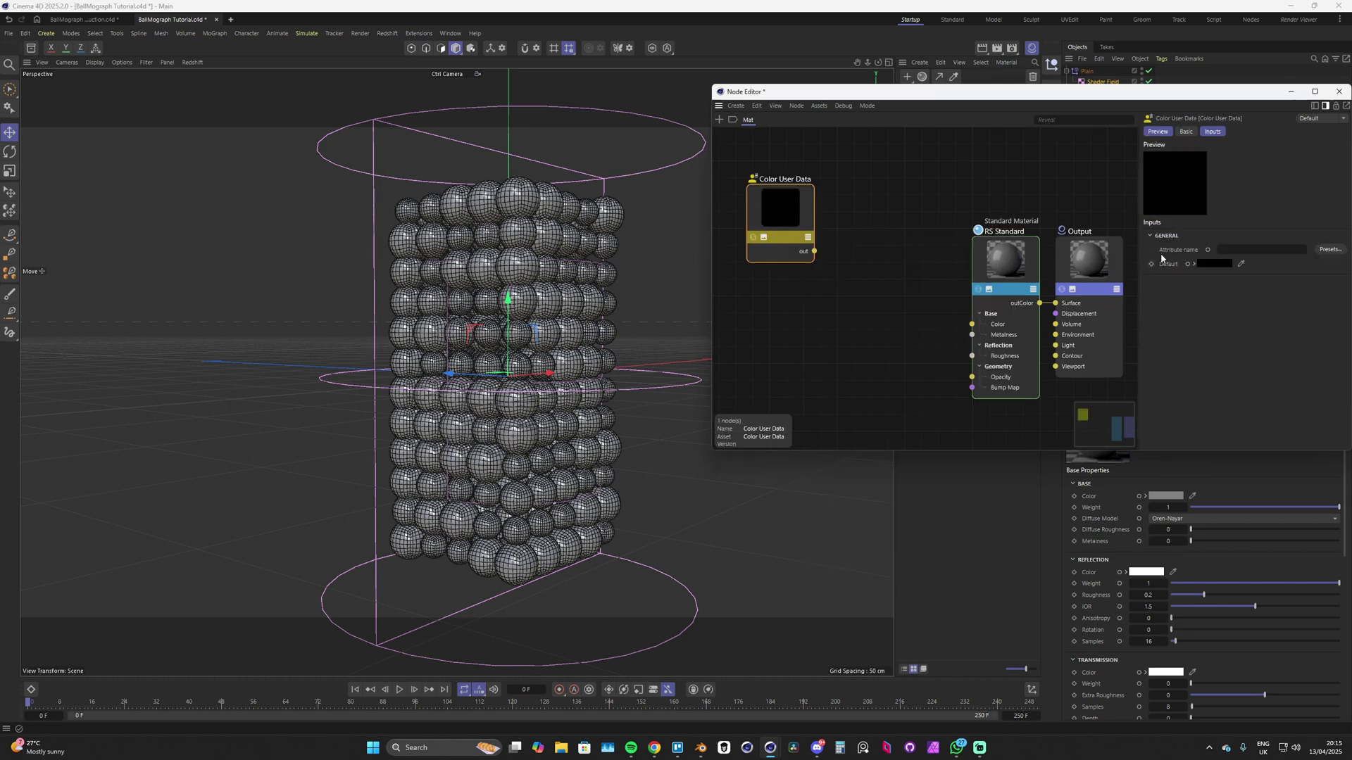
pyautogui.click(1330, 249)
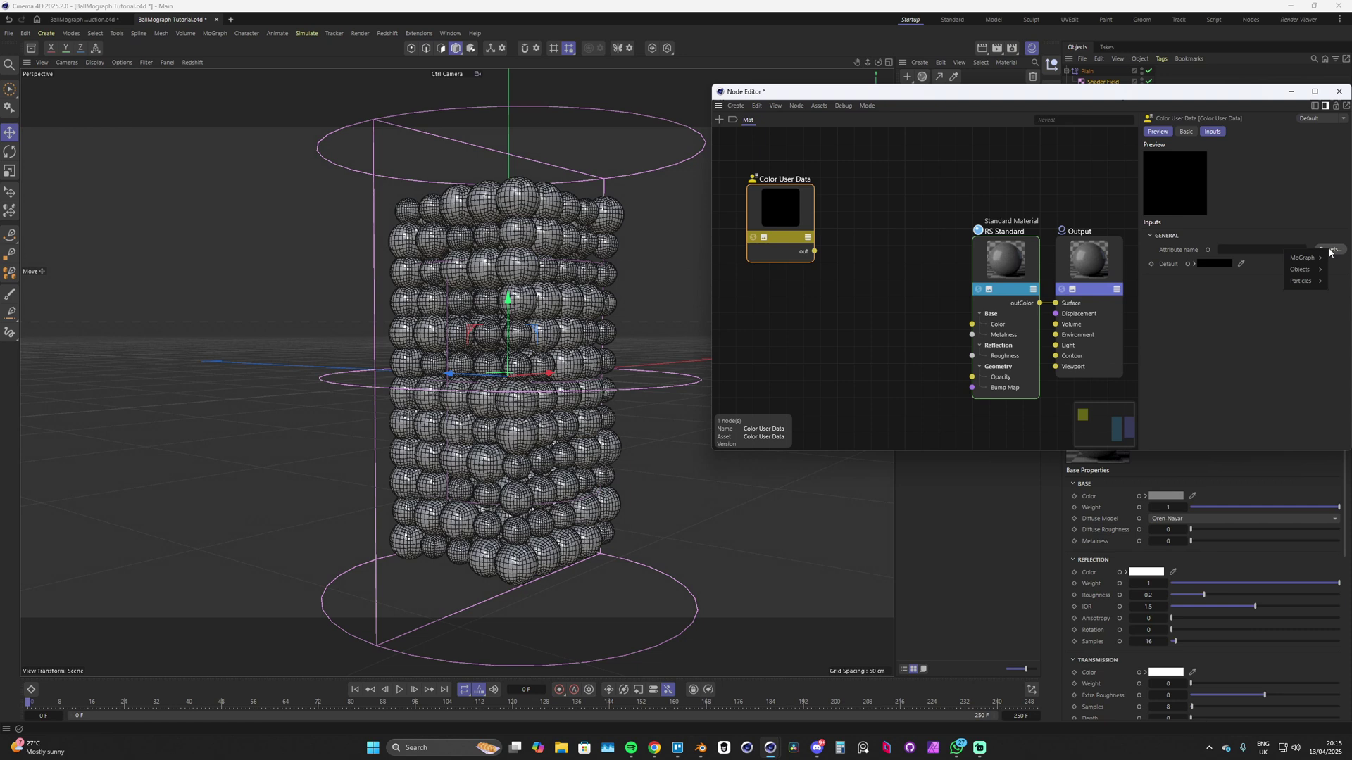
pyautogui.click(1258, 260)
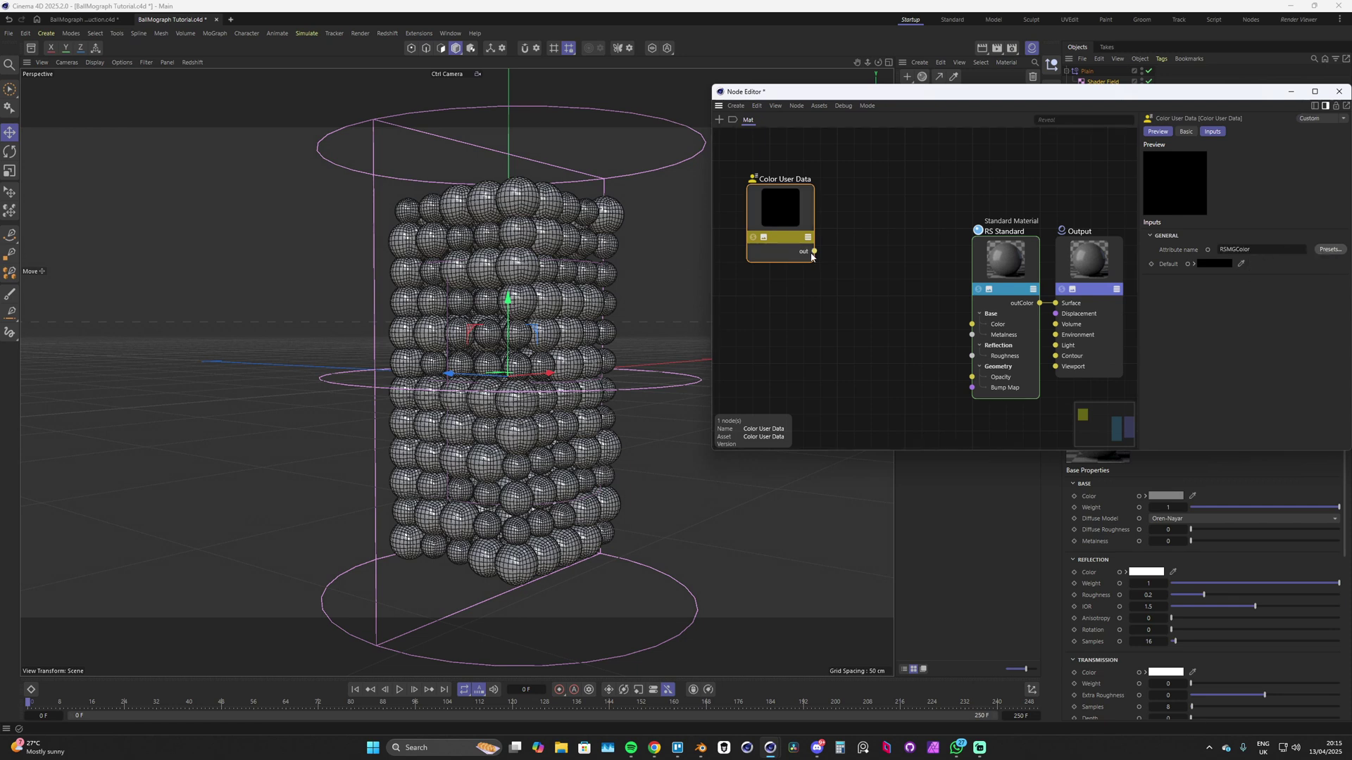
pyautogui.moveTo(814, 251); pyautogui.dragTo(995, 328)
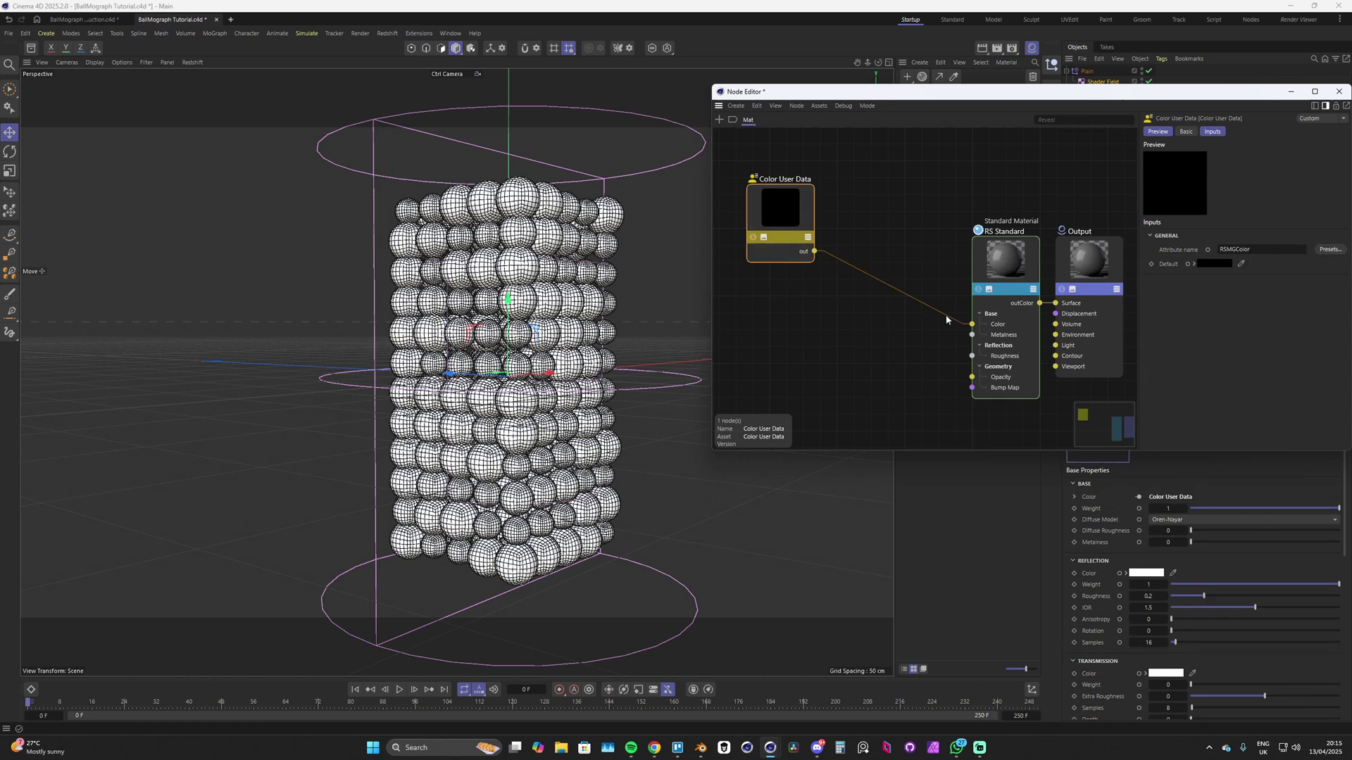
pyautogui.moveTo(816, 257); pyautogui.dragTo(996, 275)
pyautogui.moveTo(1042, 320)
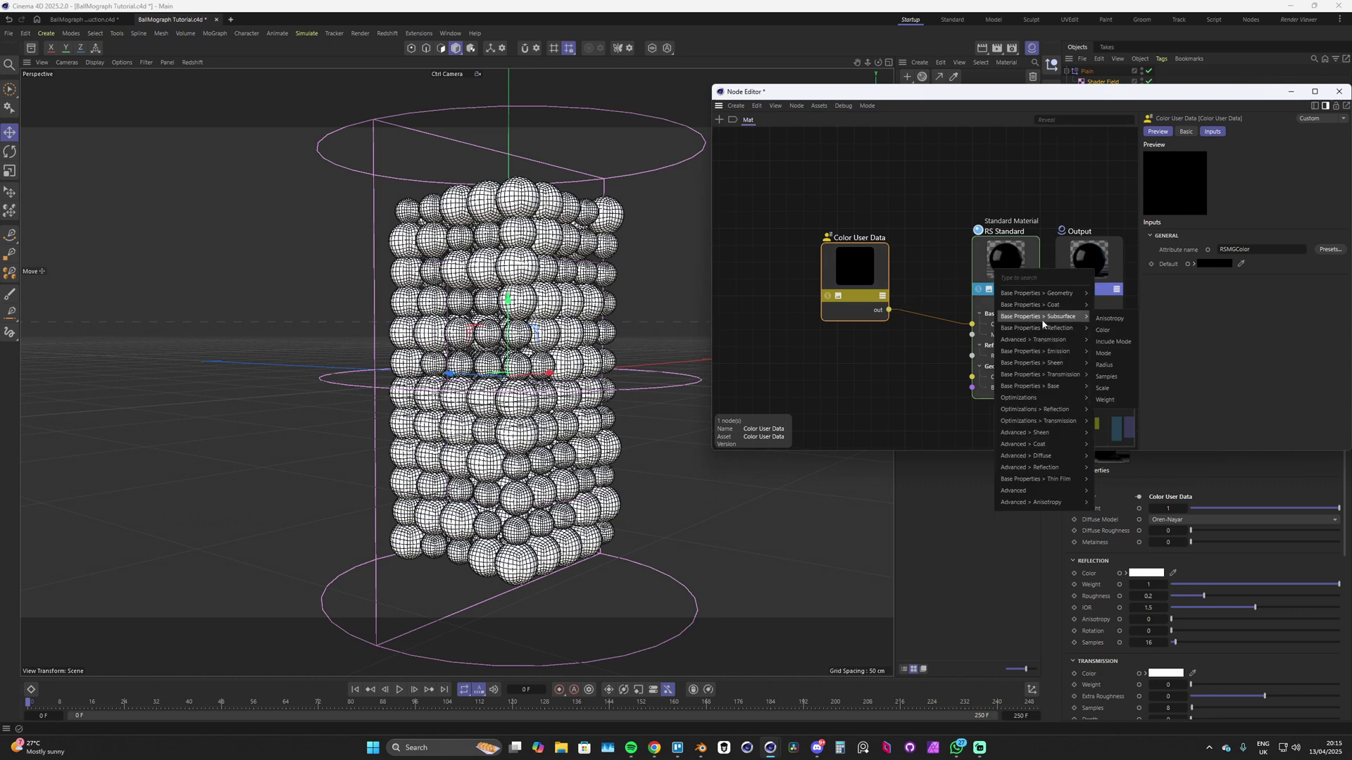
pyautogui.click(1103, 329)
# Step: Raise reflection roughness to 0.785 and subsurface weight to 0.736
pyautogui.moveTo(1282, 356); pyautogui.dragTo(1322, 355)
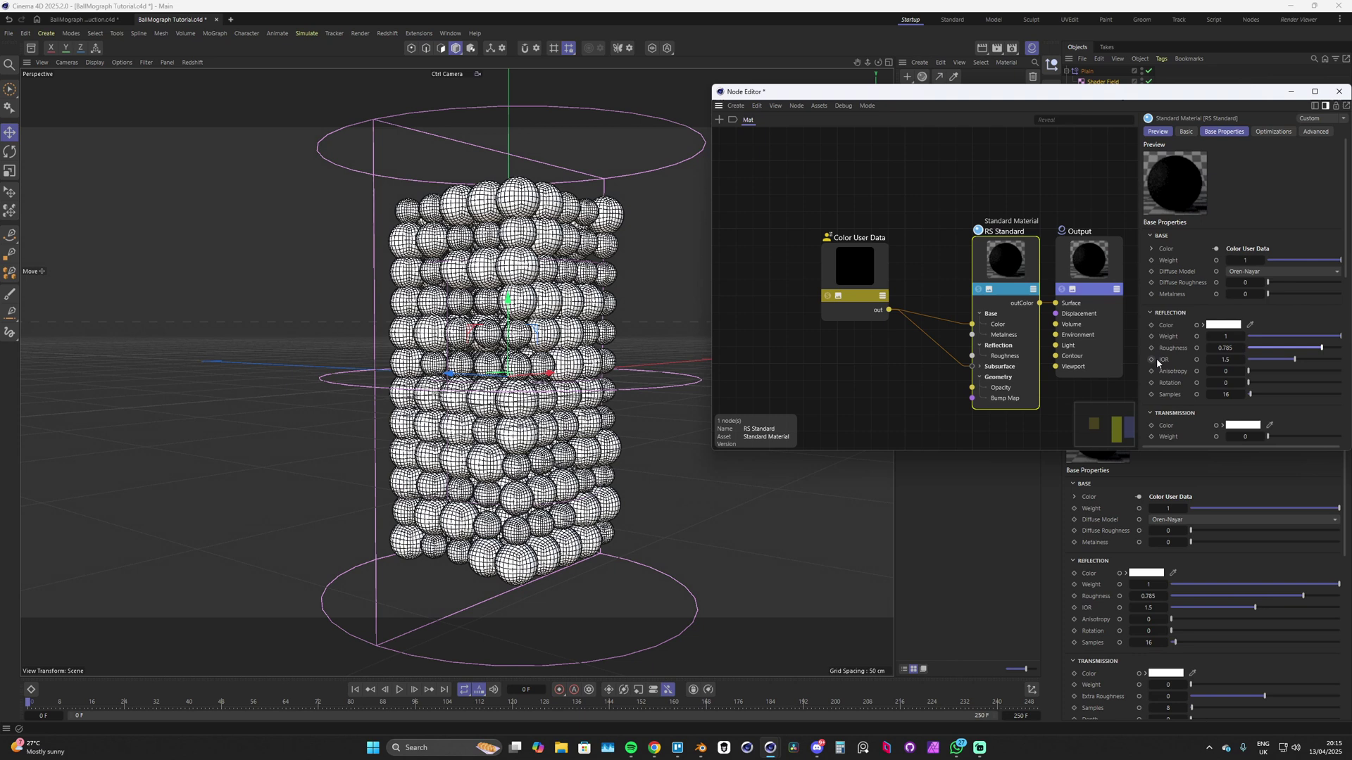
pyautogui.scroll(-3, 1197, 354)
pyautogui.click(1198, 285)
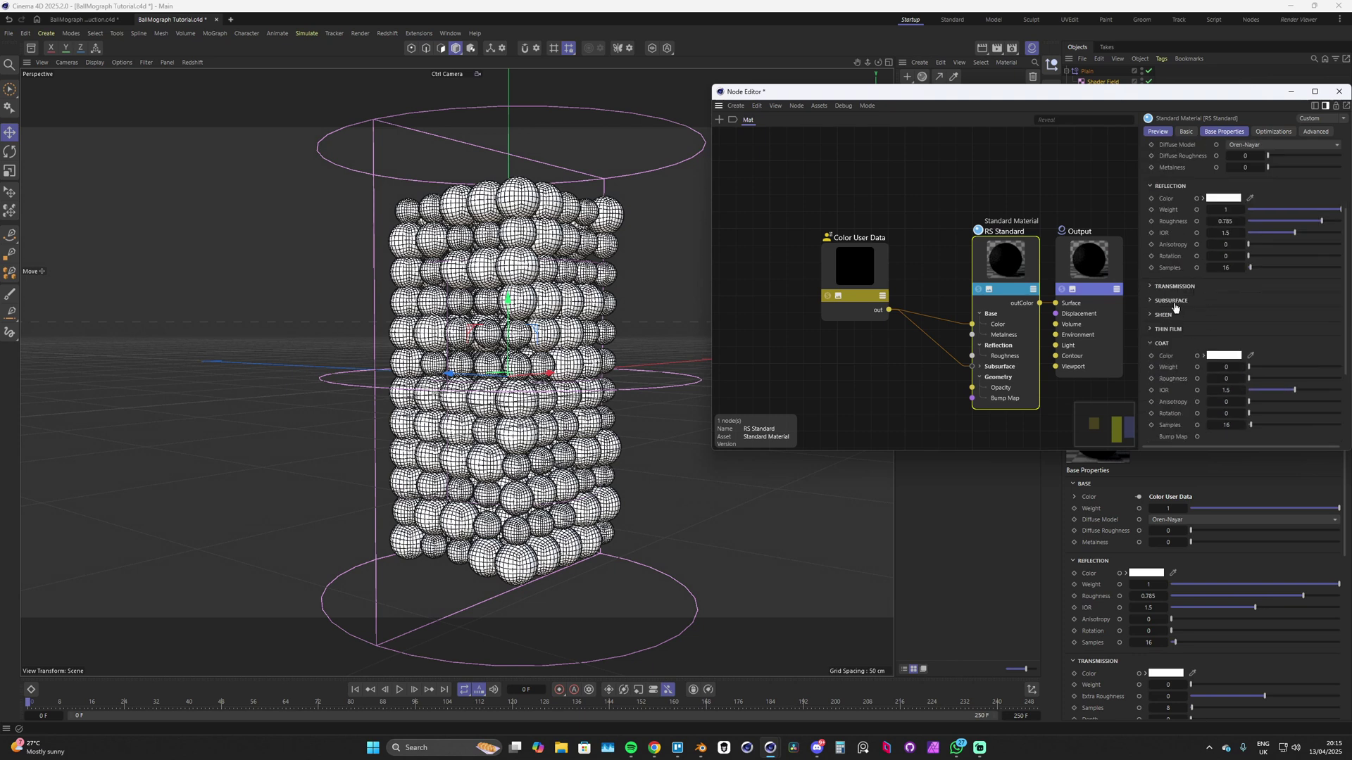
pyautogui.click(1173, 304)
pyautogui.moveTo(1249, 325); pyautogui.dragTo(1318, 328)
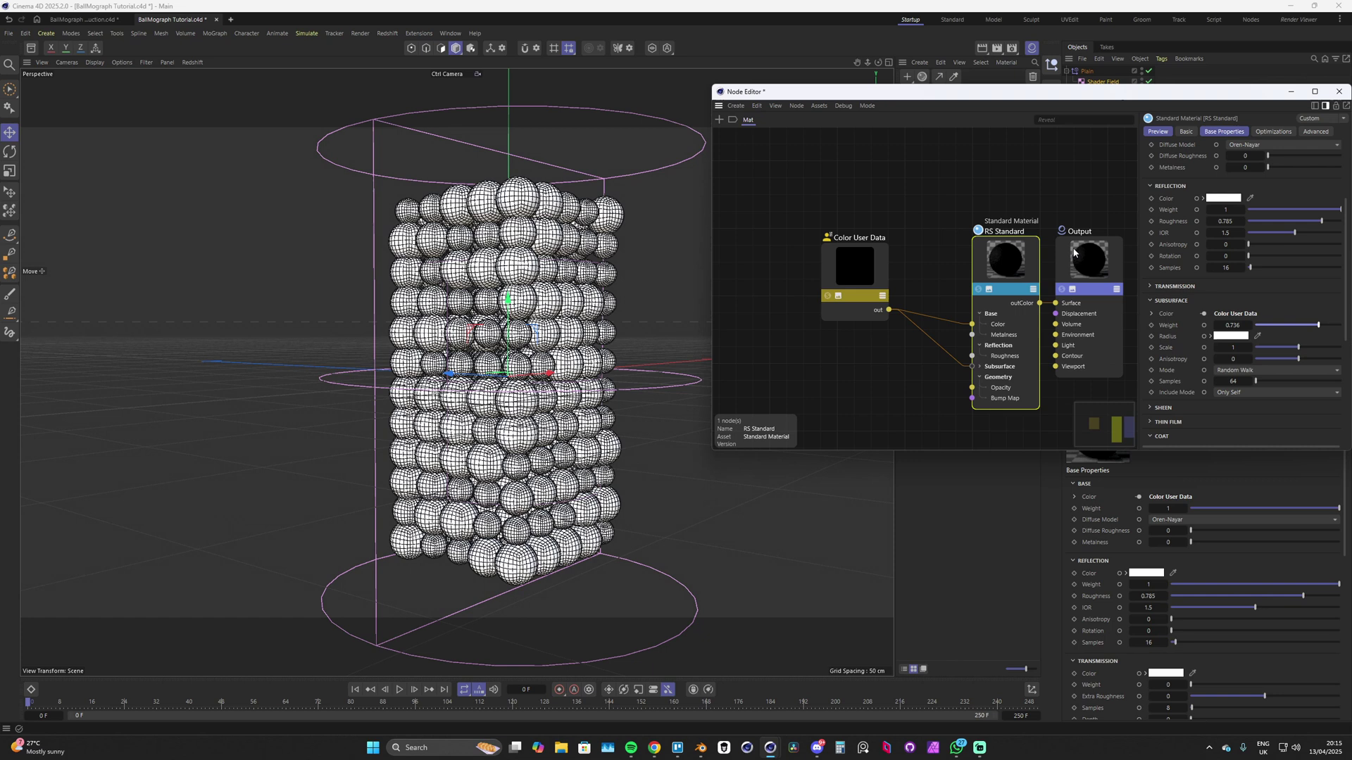
# Step: Set the Plain effector's Color Mode to Custom Color
pyautogui.click(1338, 91)
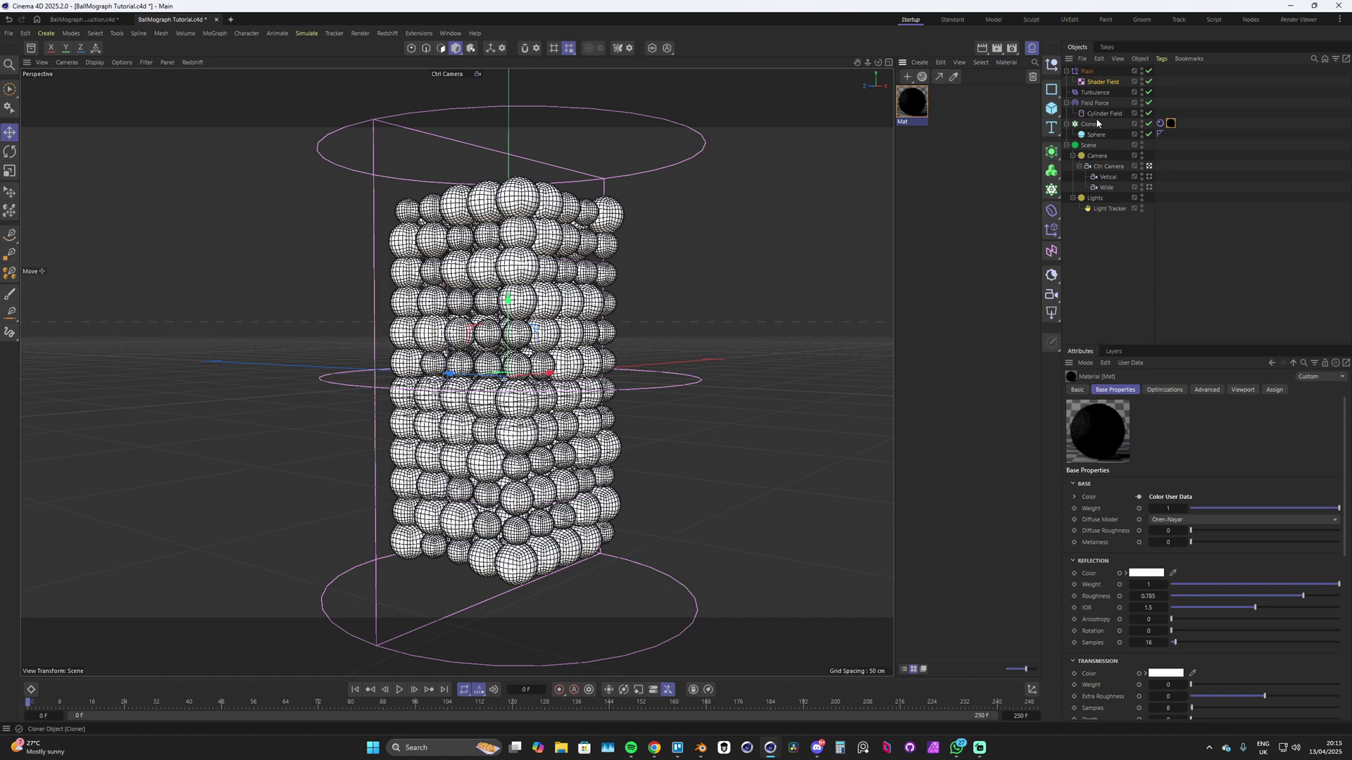
pyautogui.click(1086, 71)
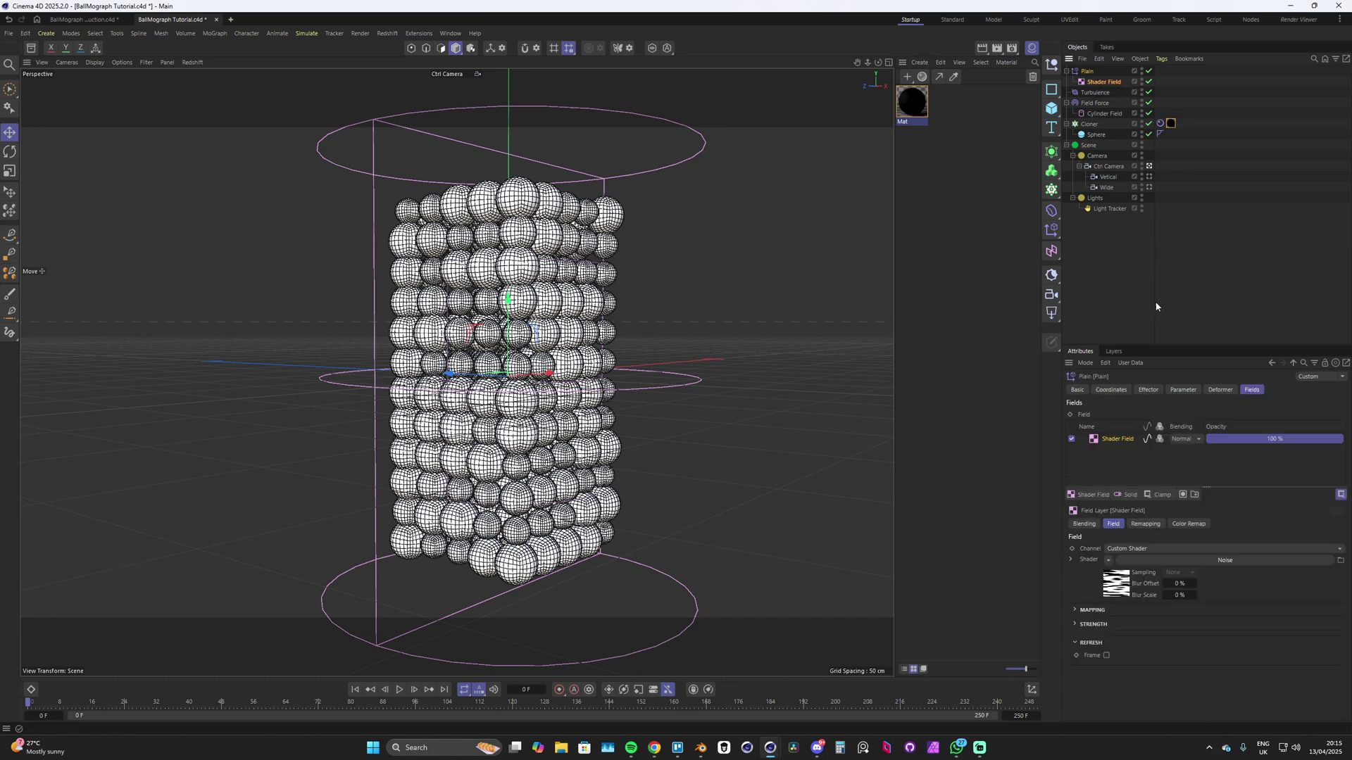
pyautogui.click(1185, 390)
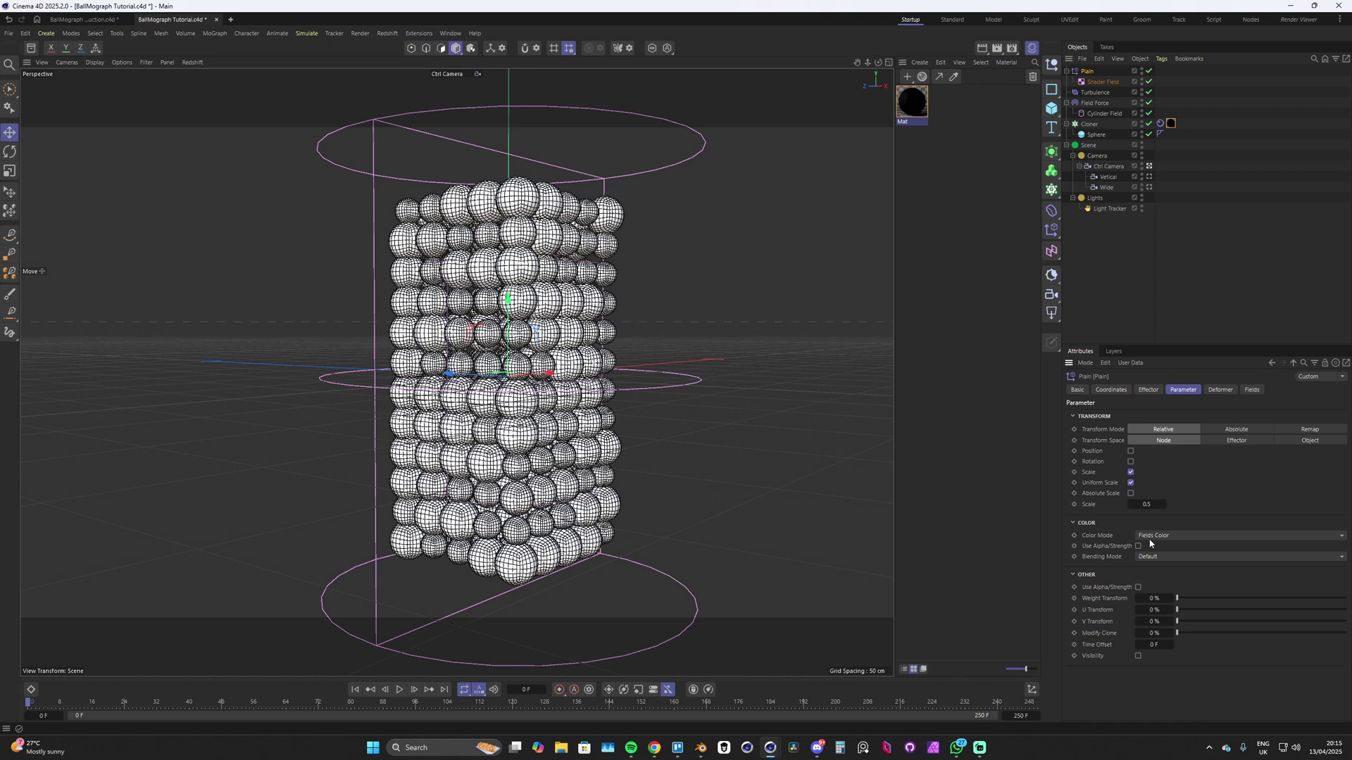
pyautogui.click(1165, 535)
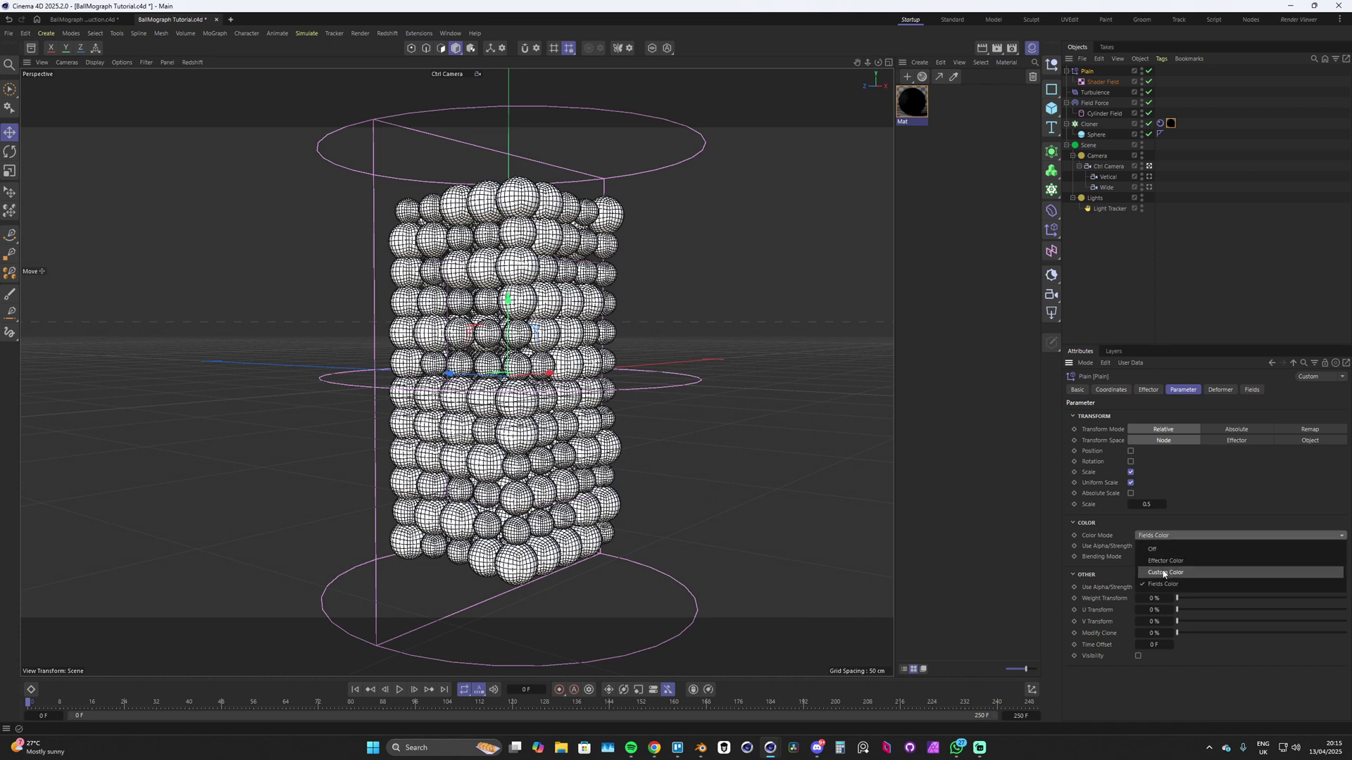
pyautogui.click(1163, 573)
# Step: Pick blue (RGB 20, 88, 235) as the effector colour and briefly play the simulation
pyautogui.click(1158, 557)
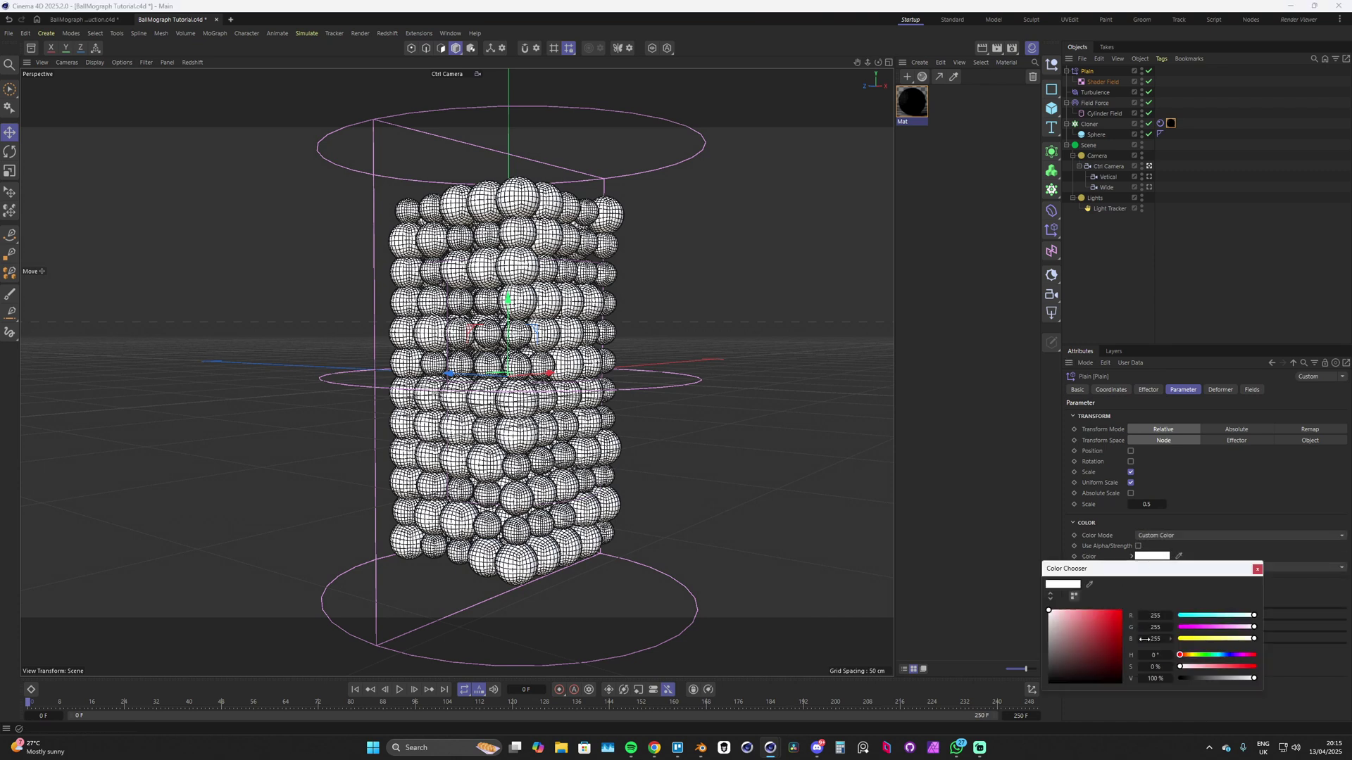
pyautogui.moveTo(1181, 656); pyautogui.dragTo(1225, 655)
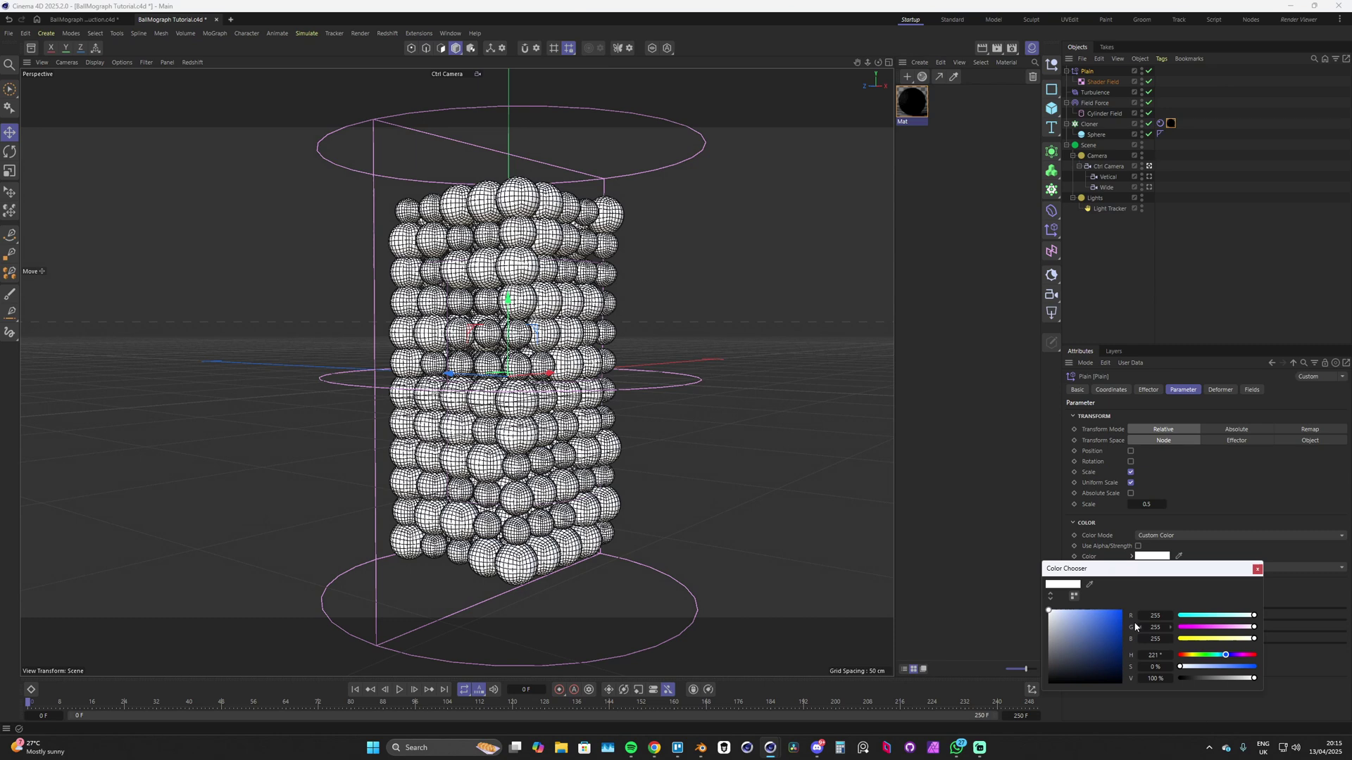
pyautogui.click(1116, 623)
pyautogui.moveTo(1115, 624); pyautogui.dragTo(1114, 615)
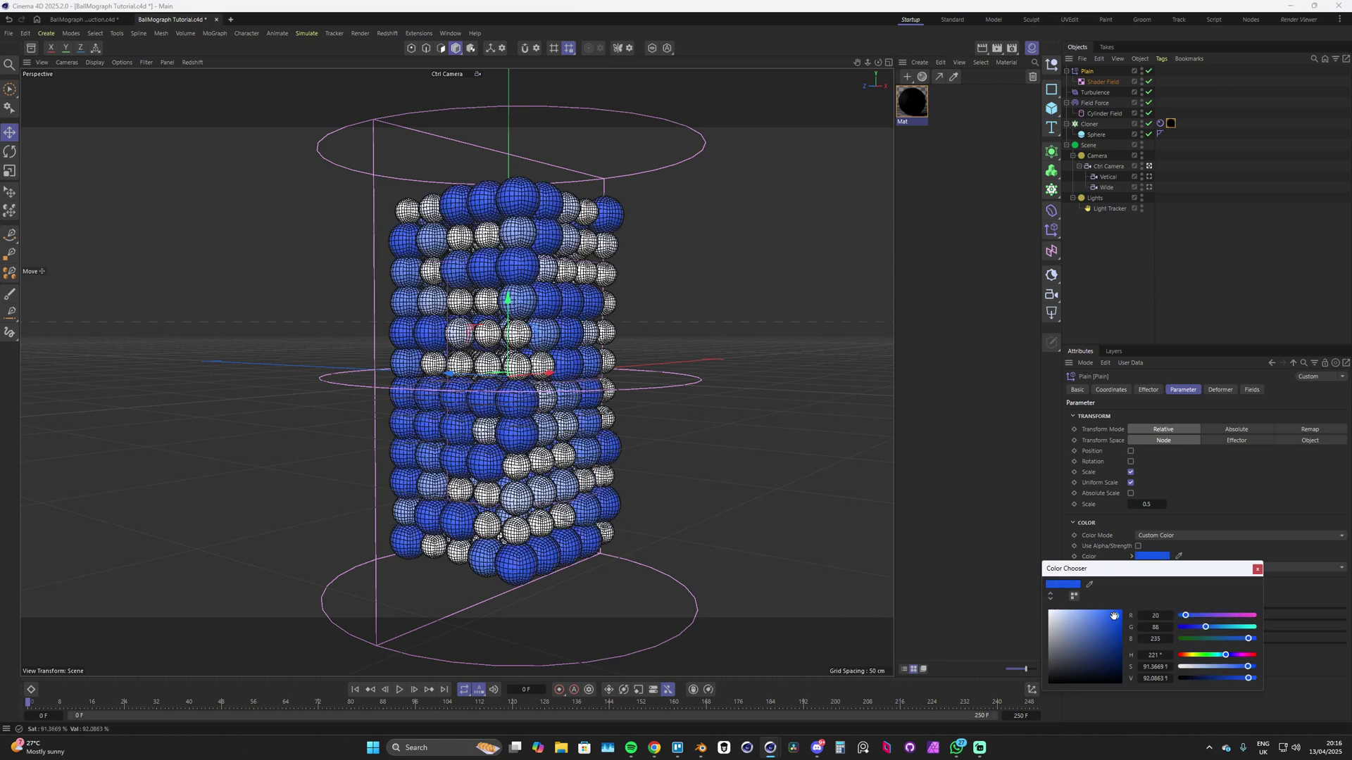
pyautogui.press('F8')
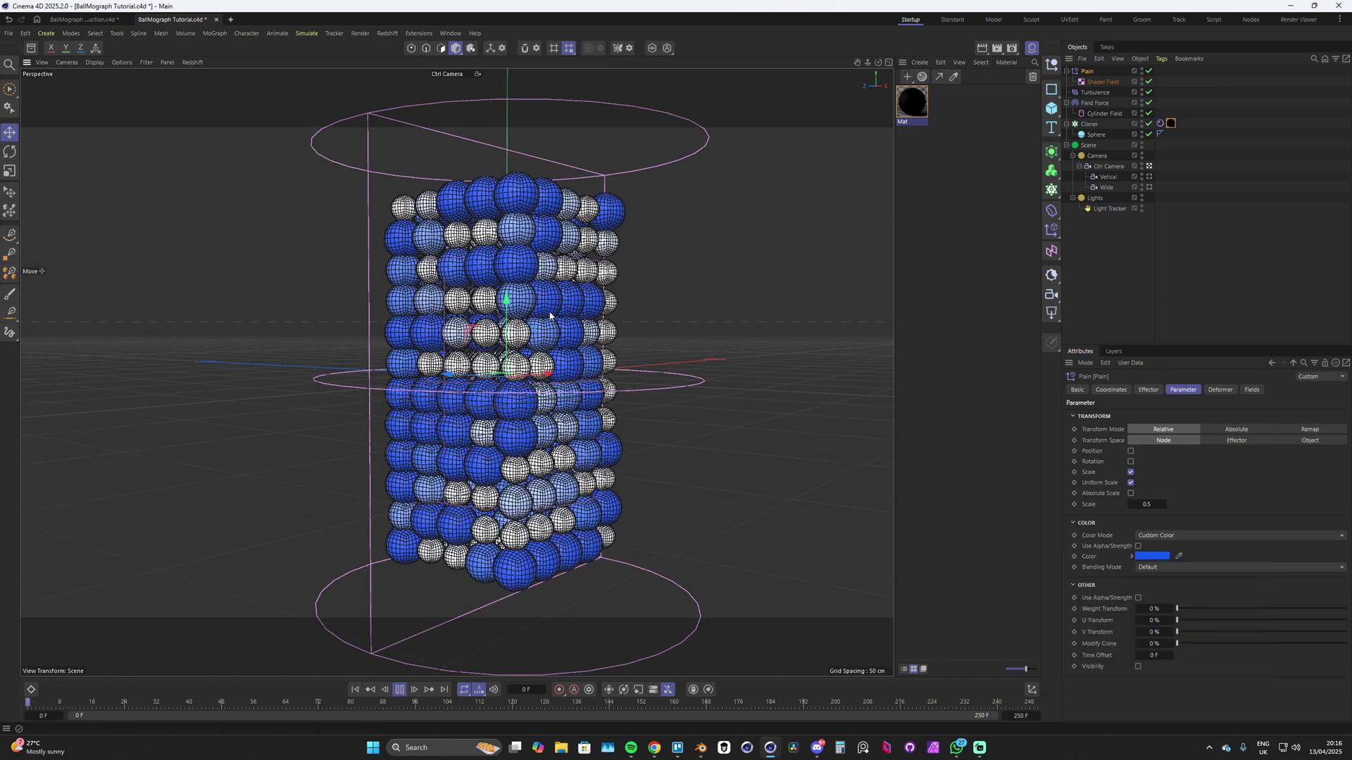
pyautogui.press('F8')
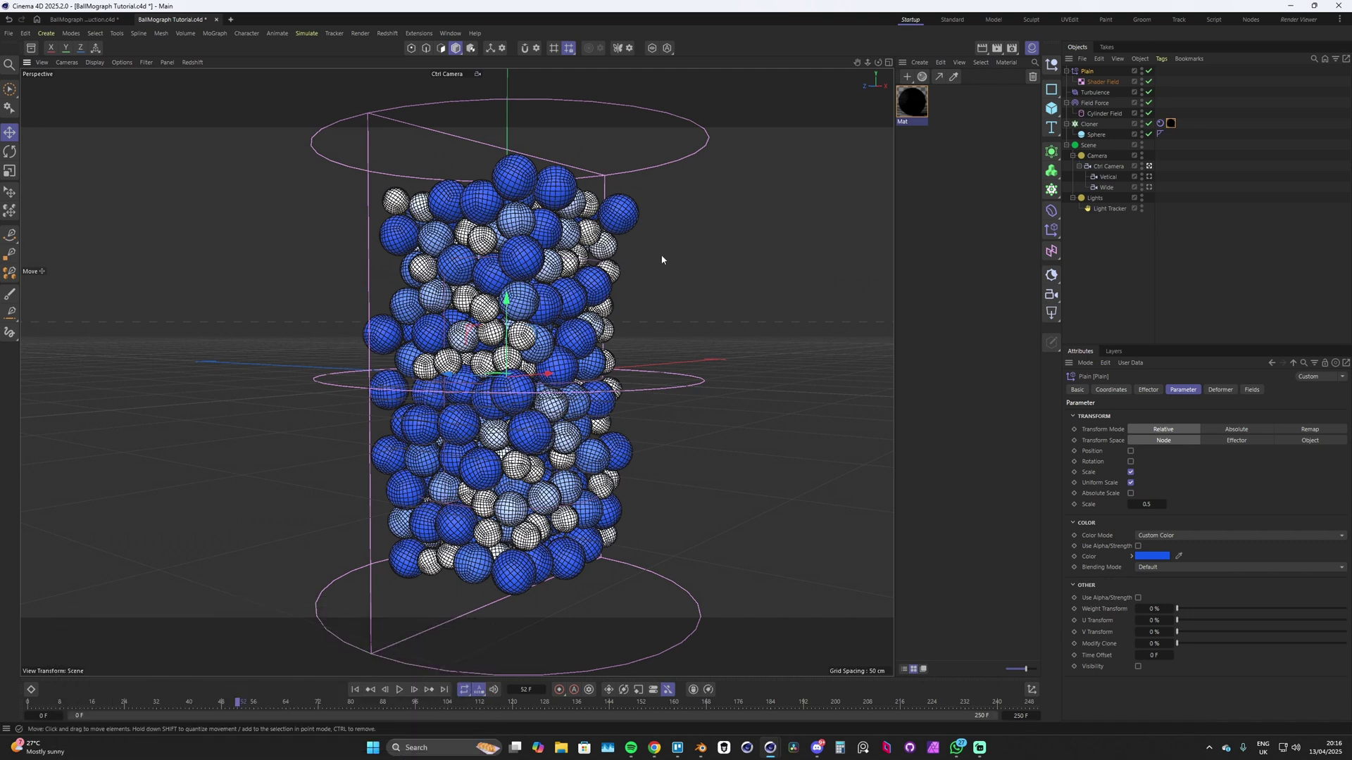
# Step: Add a second Plain effector to the Cloner with Position off and an orange Custom Color
pyautogui.click(1090, 124)
pyautogui.click(1052, 250)
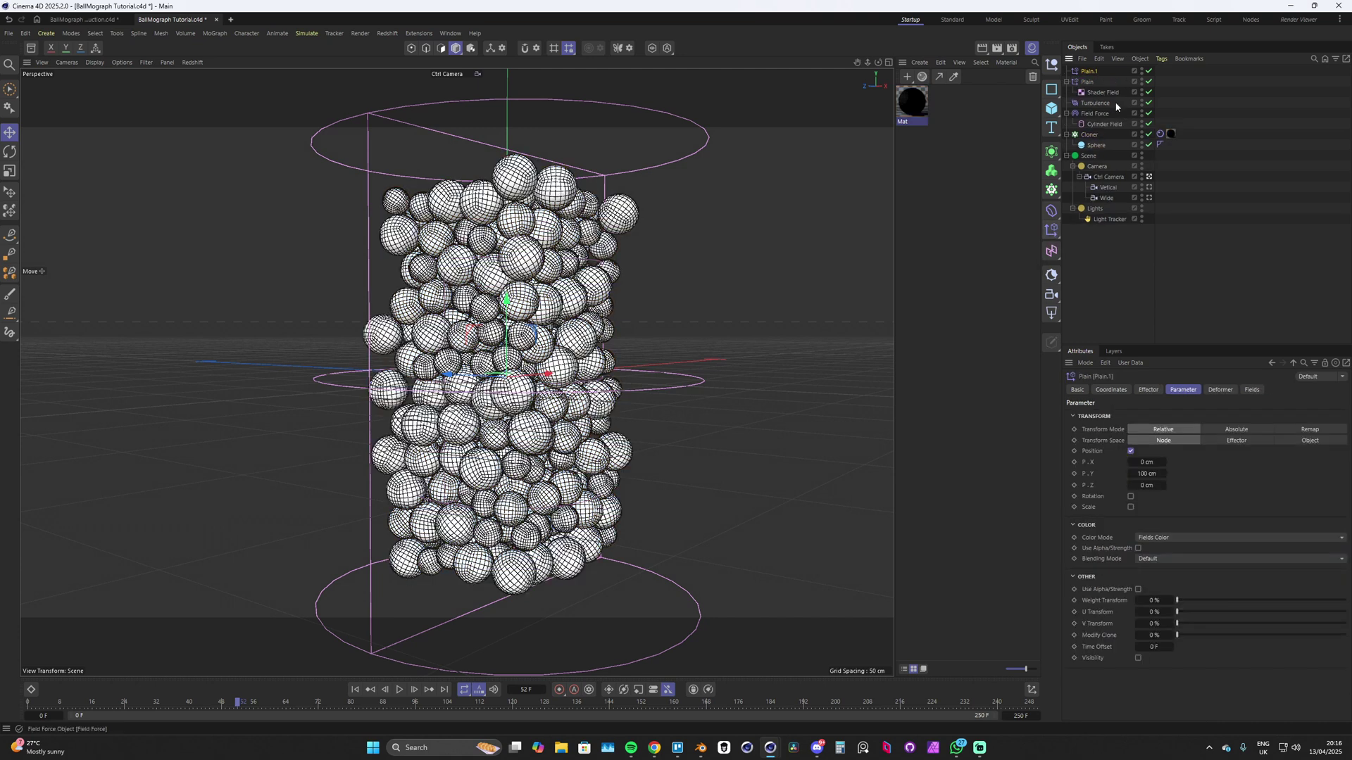
pyautogui.click(1130, 451)
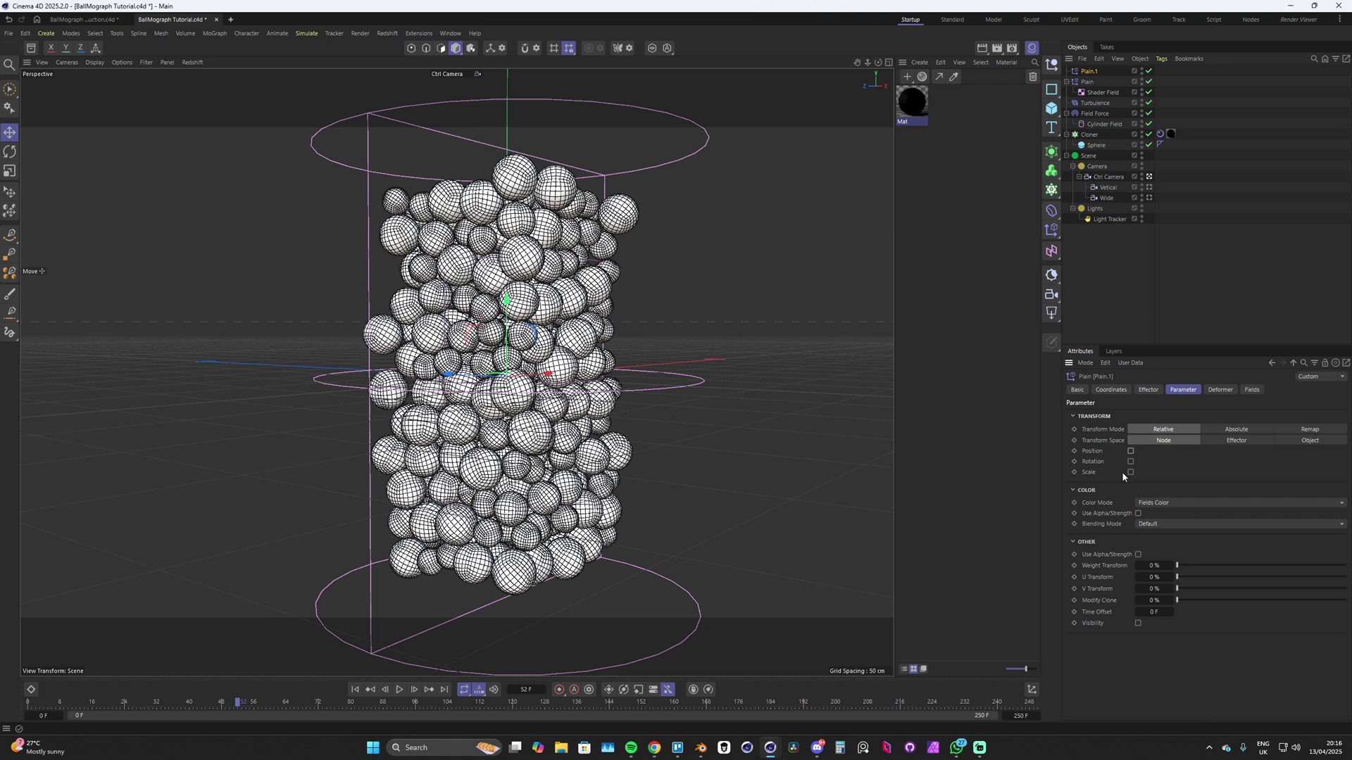
pyautogui.click(1143, 501)
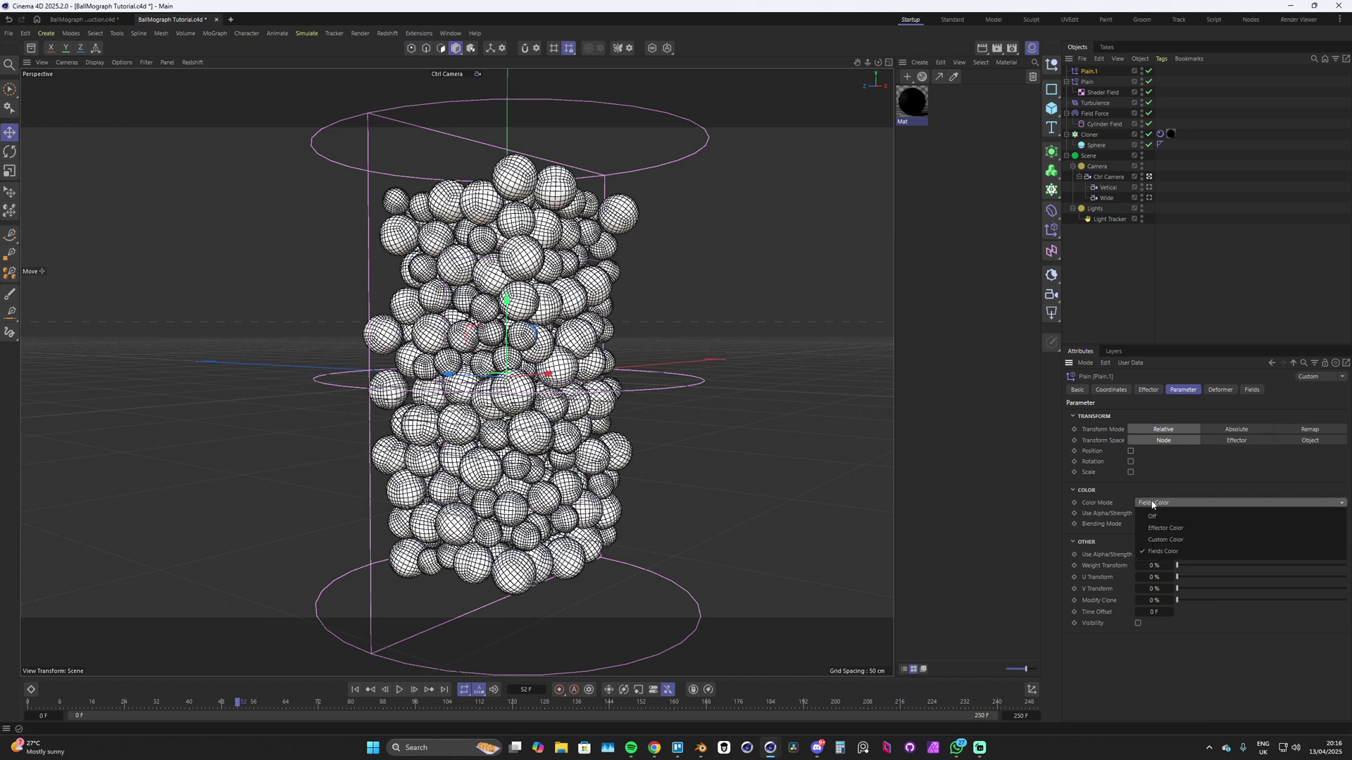
pyautogui.click(1165, 530)
pyautogui.click(1157, 524)
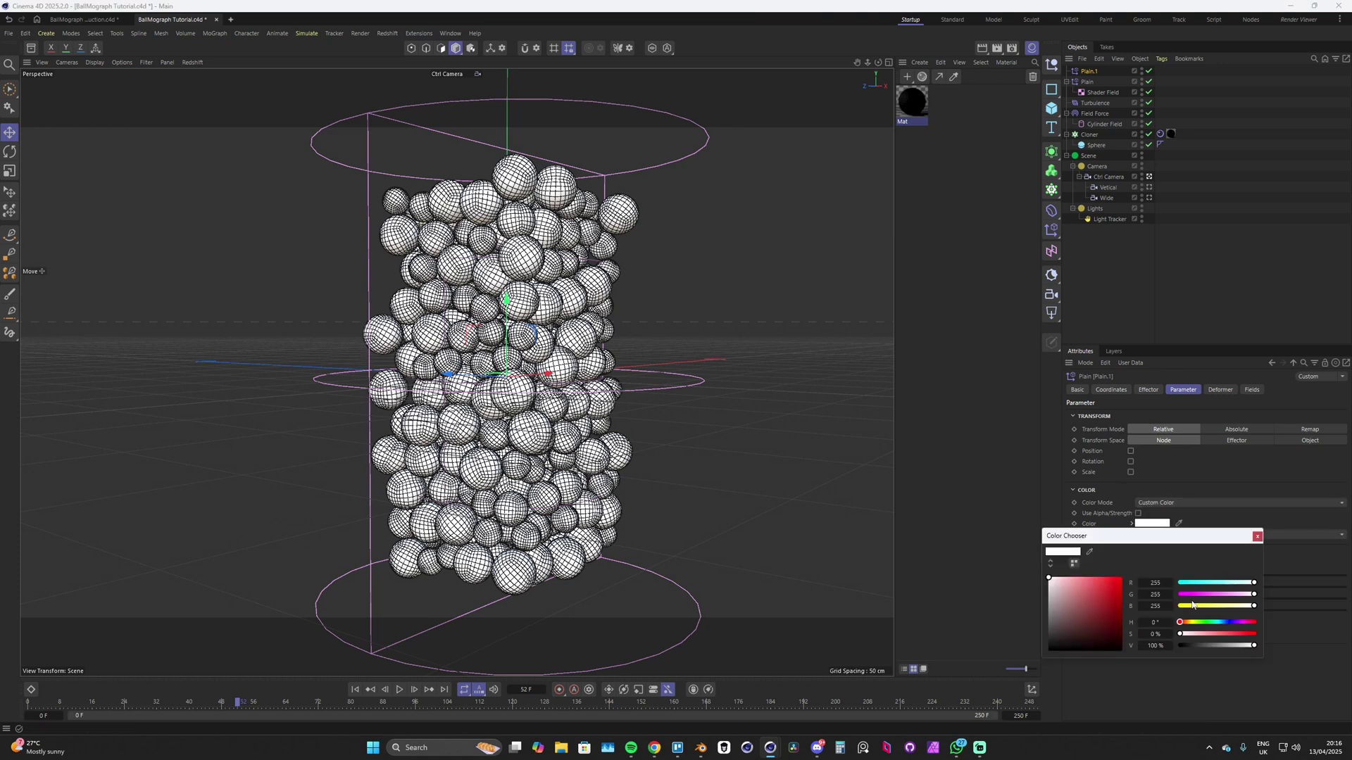
pyautogui.click(1185, 624)
pyautogui.moveTo(1118, 594); pyautogui.dragTo(1115, 582)
pyautogui.click(1256, 536)
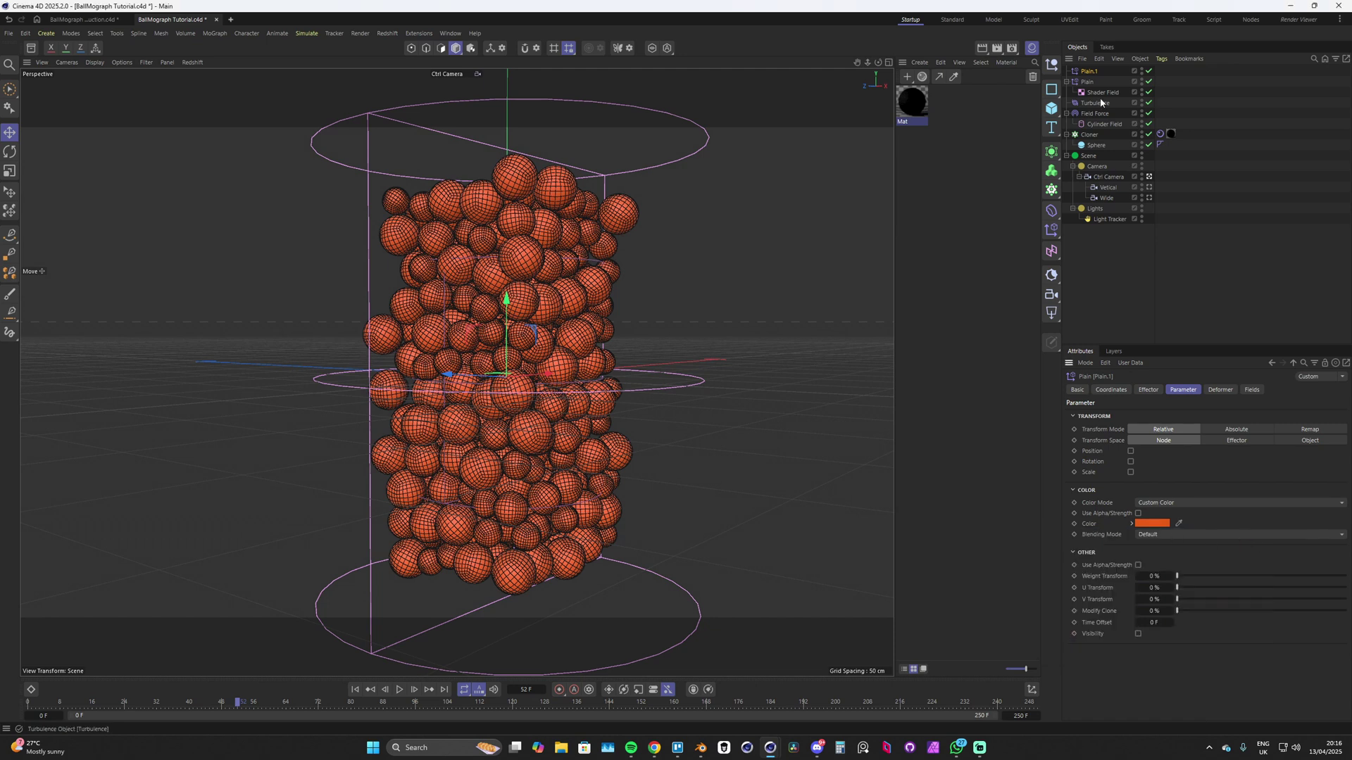
# Step: Move Plain.1 above Plain in the Cloner's Effectors list and replay the simulation
pyautogui.click(1090, 136)
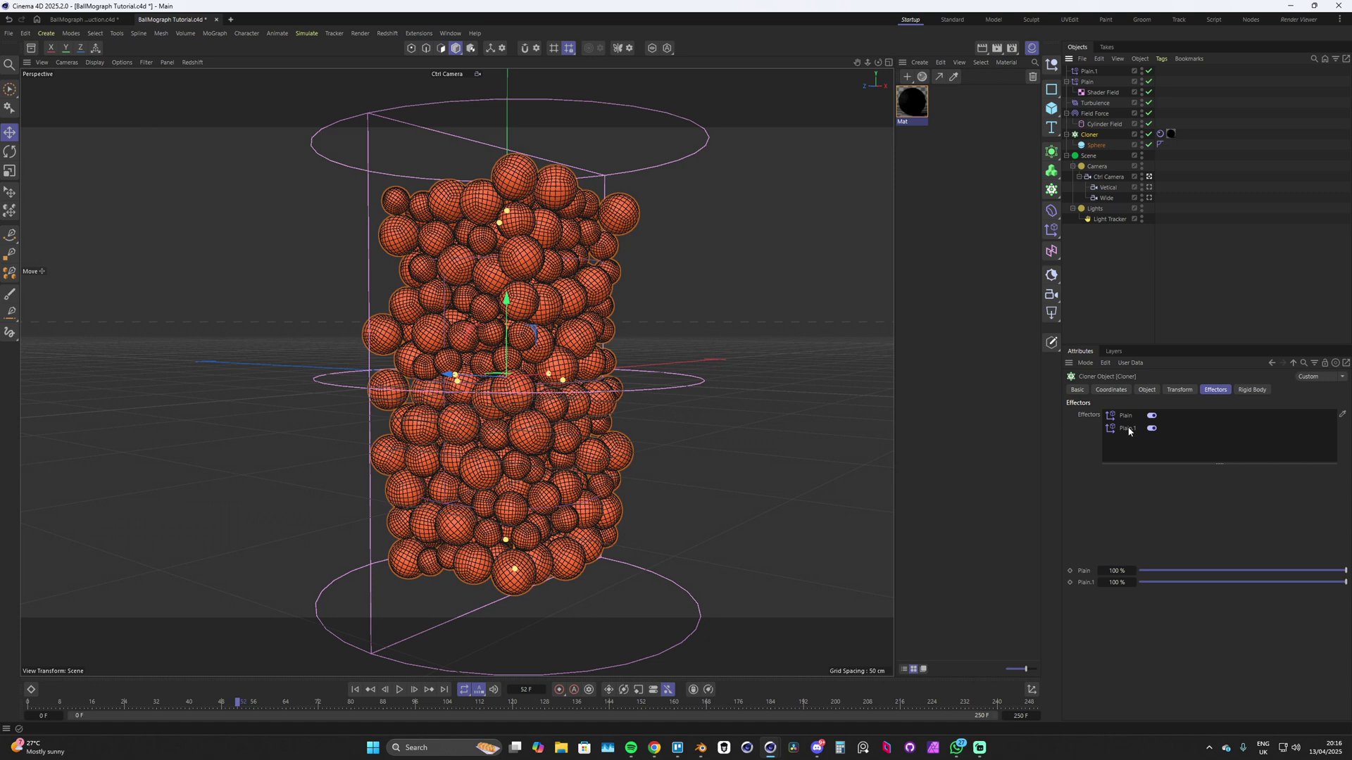
pyautogui.moveTo(1129, 425); pyautogui.dragTo(1129, 415)
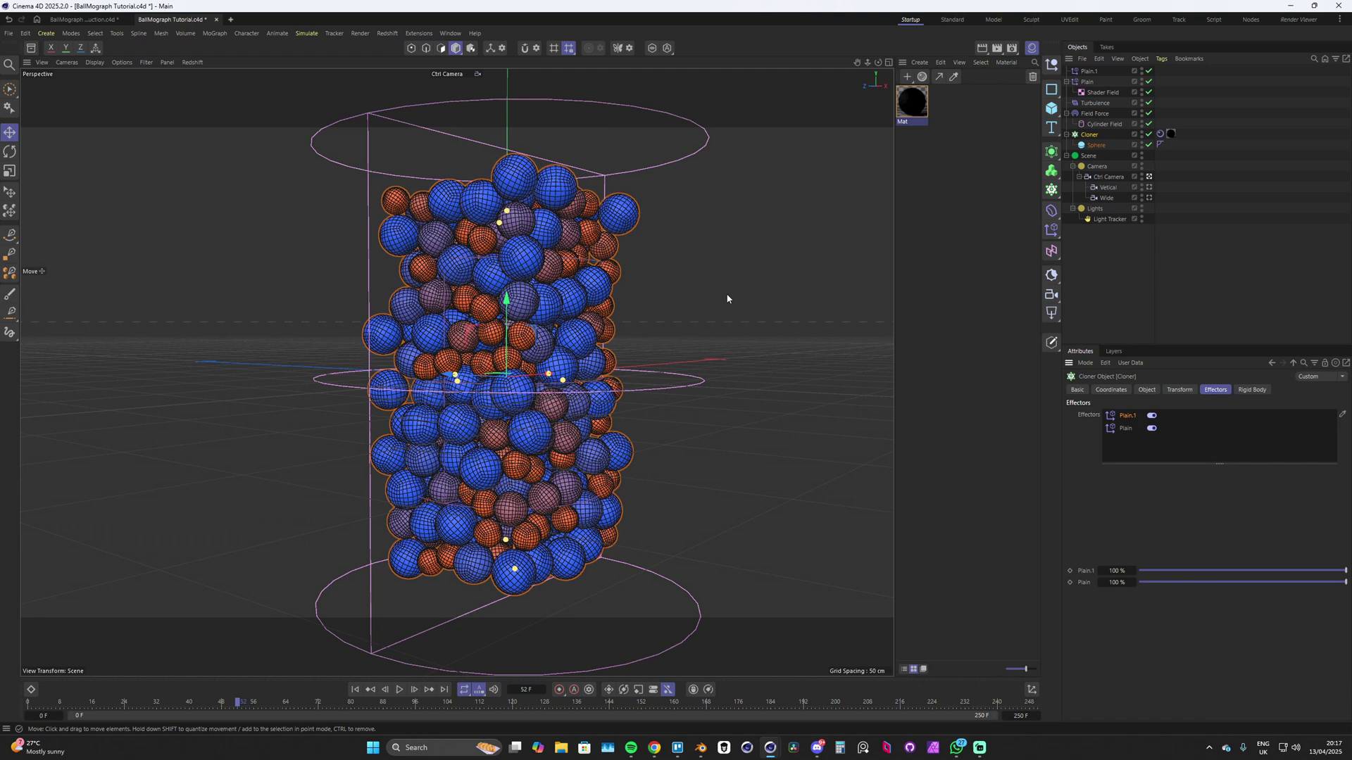
pyautogui.hotkey('shift', 'f')
pyautogui.press('F8')
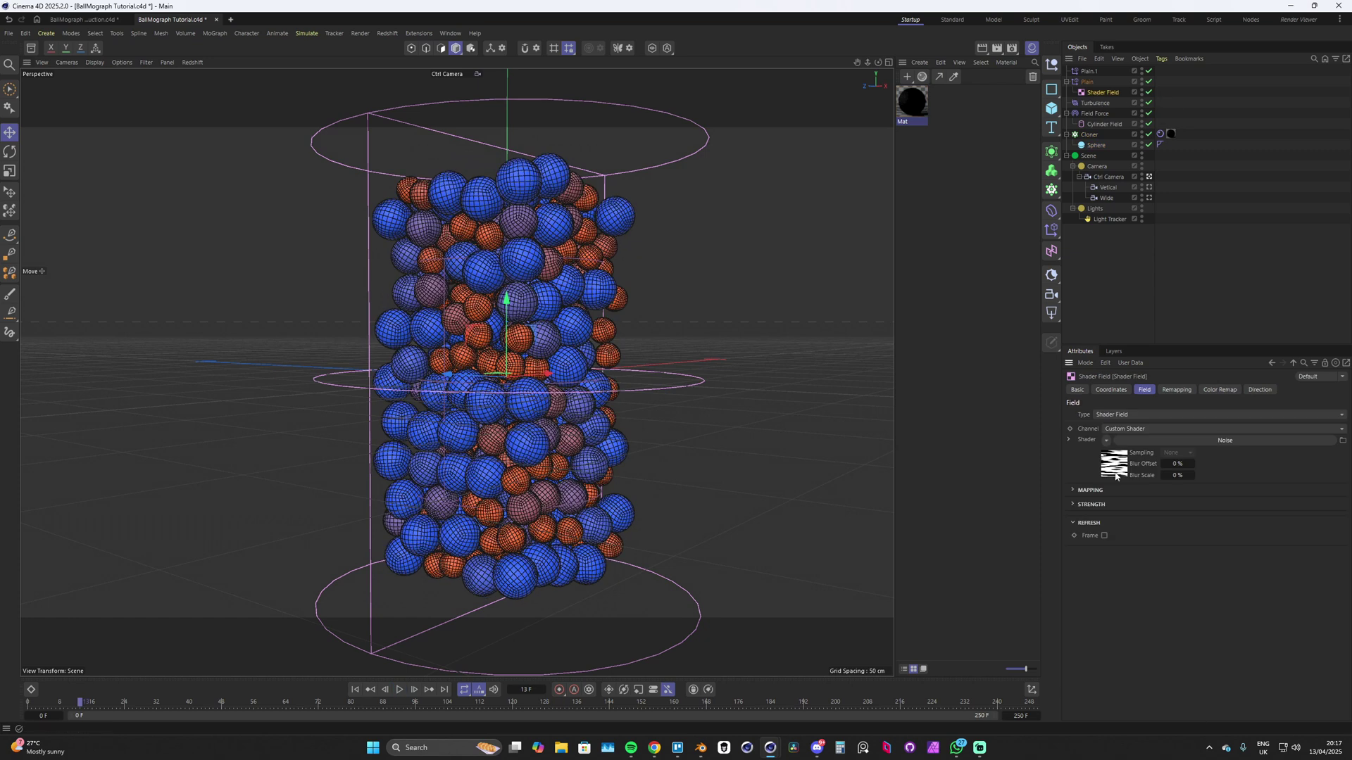
# Step: Set the field's noise Animation Speed to 1, replay, and show only geometry in the viewport
pyautogui.click(1115, 474)
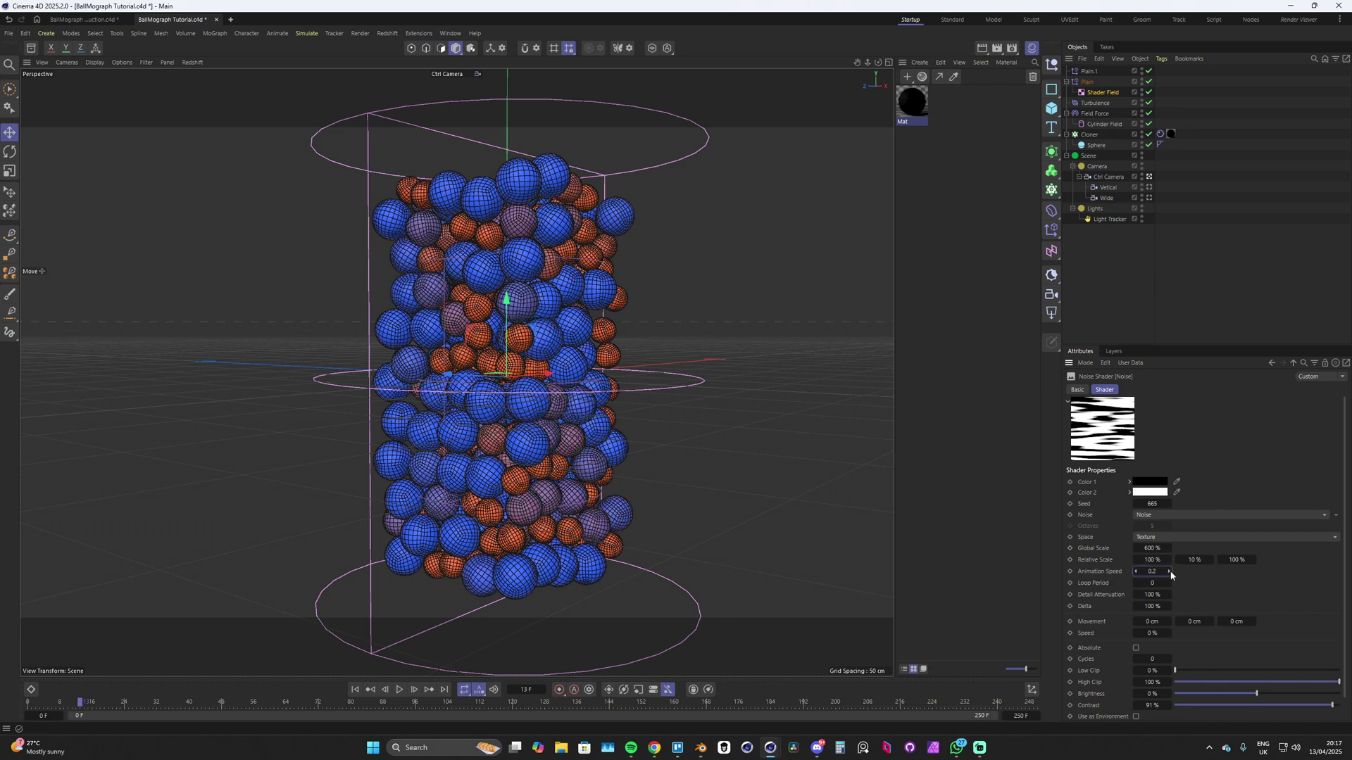
pyautogui.moveTo(1163, 571); pyautogui.dragTo(1169, 573)
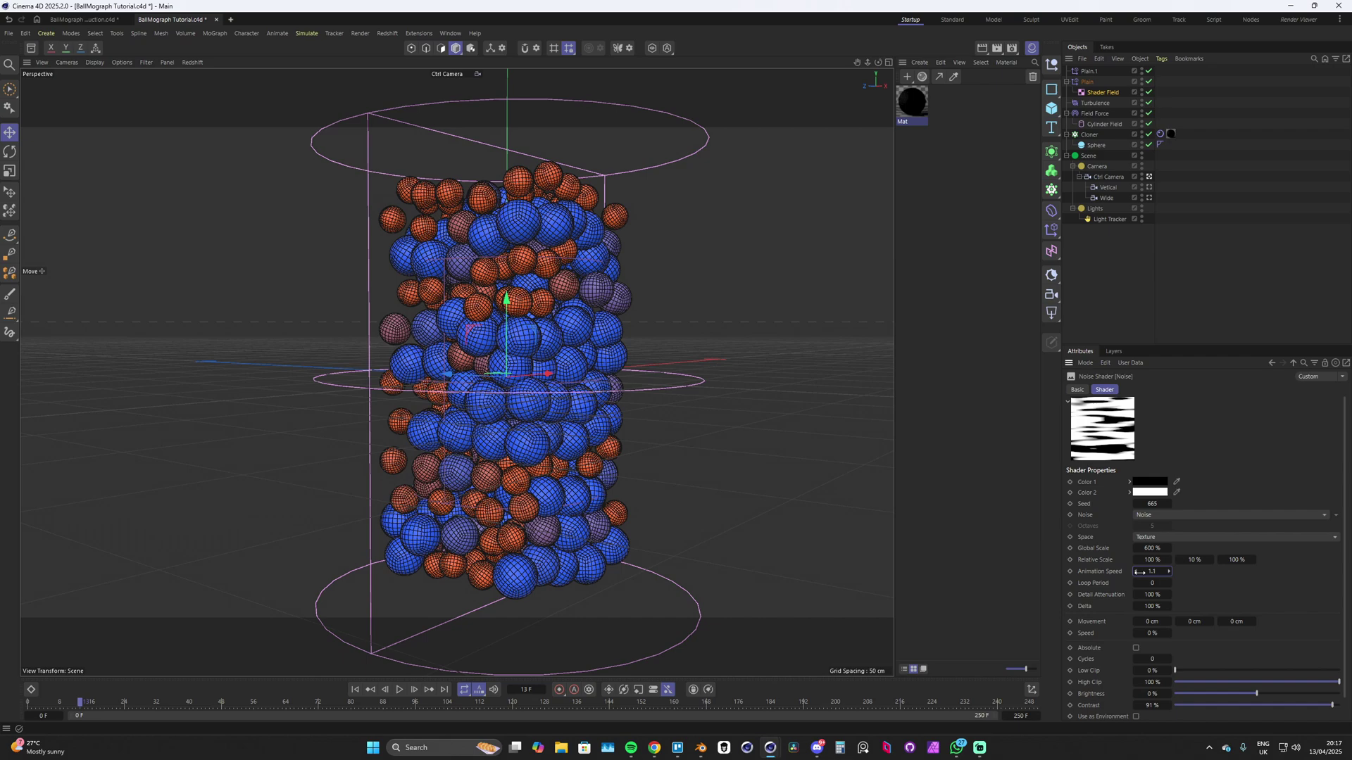
pyautogui.click(1139, 573)
pyautogui.hotkey('shift', 'f')
pyautogui.press('F8')
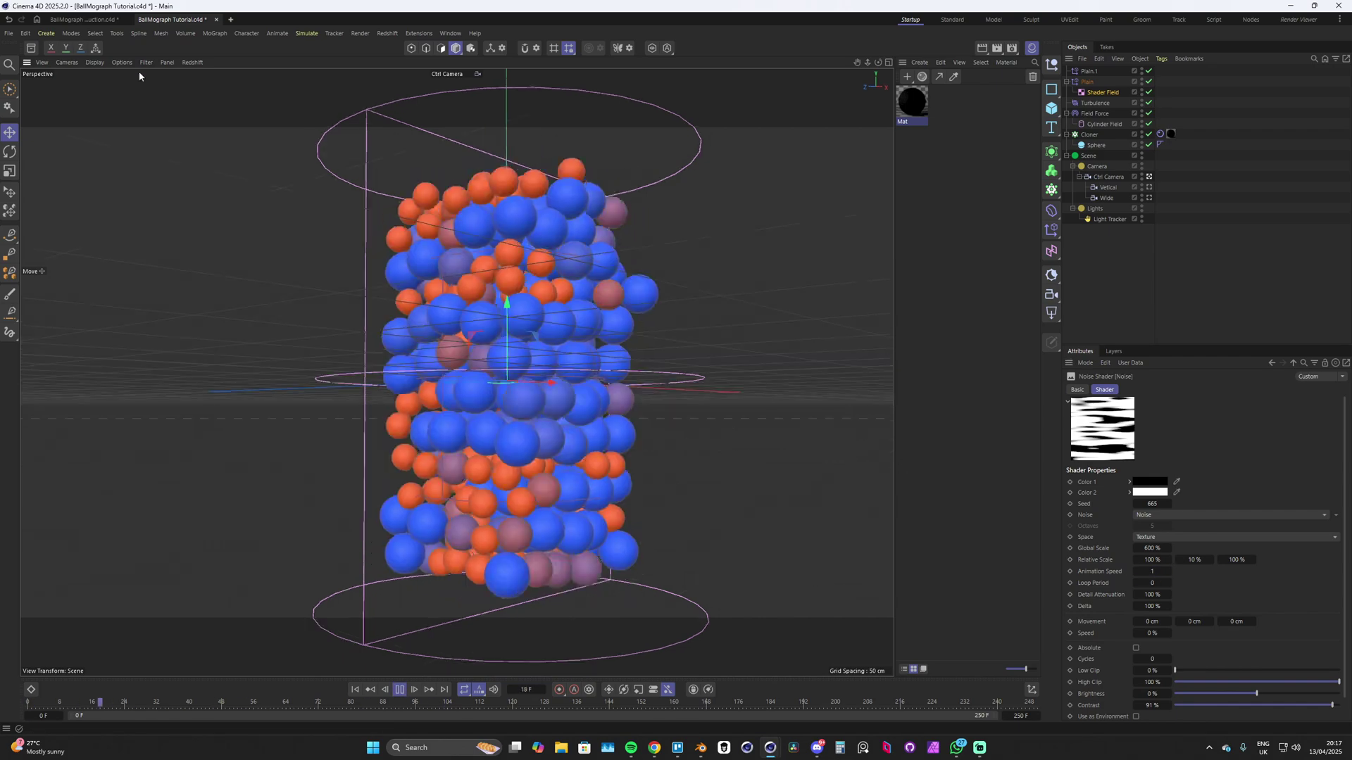
pyautogui.click(146, 63)
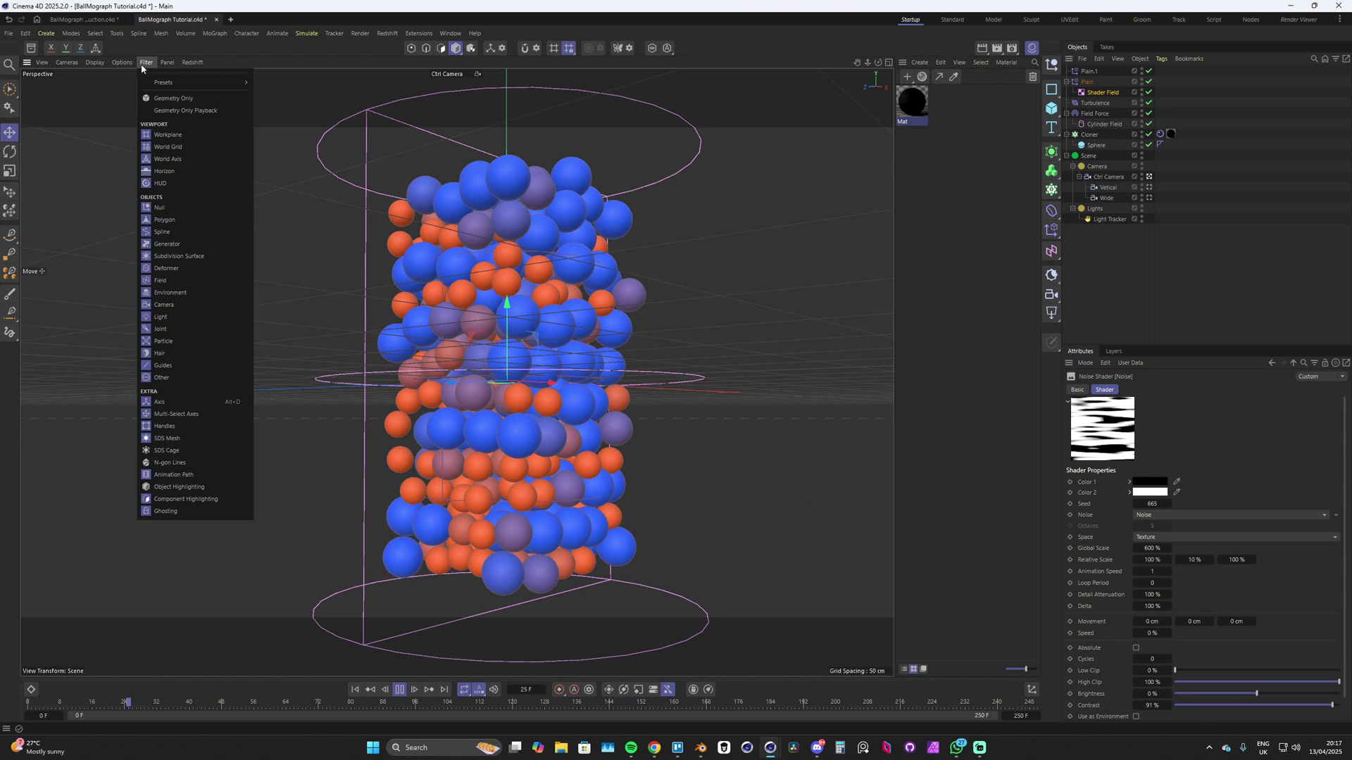
pyautogui.click(170, 112)
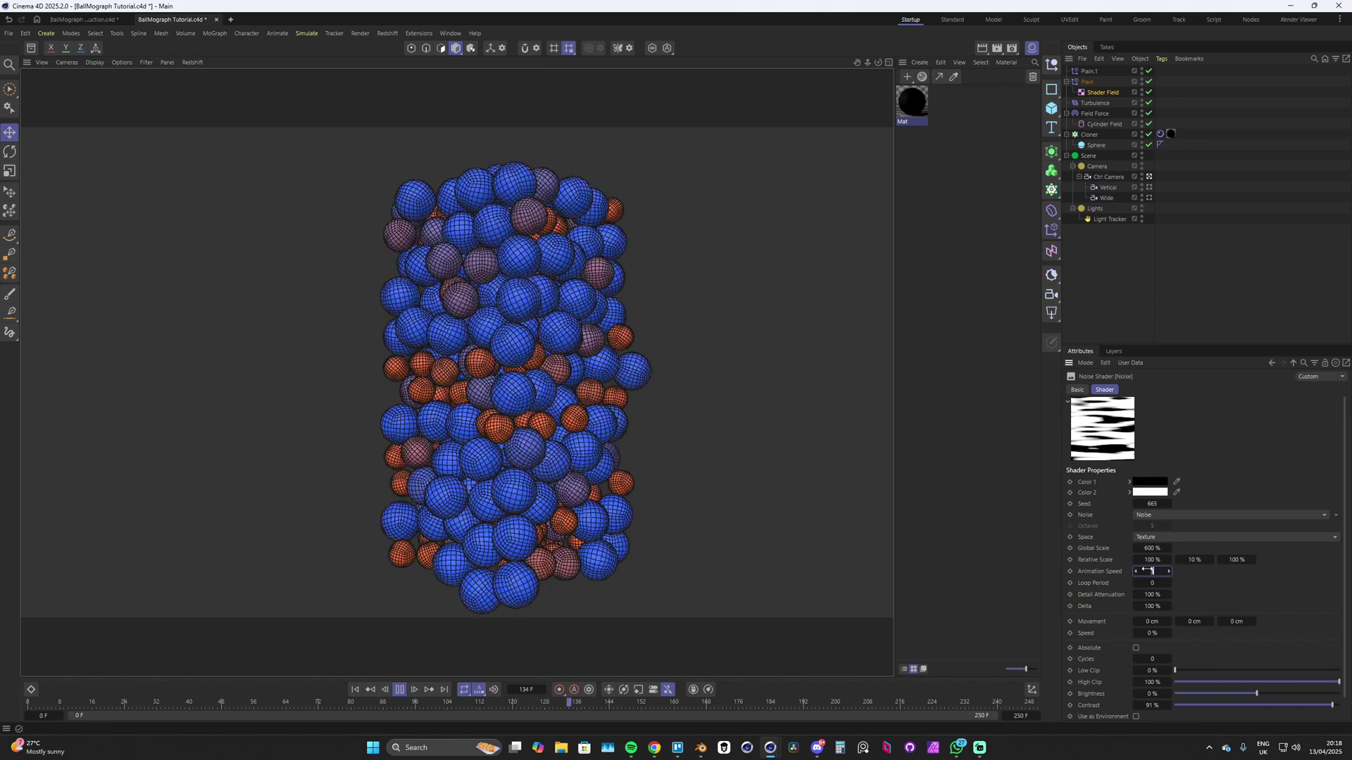
# Step: Set the noise Movement Y to 0.1 cm and replay the simulation from the start
pyautogui.click(1197, 620)
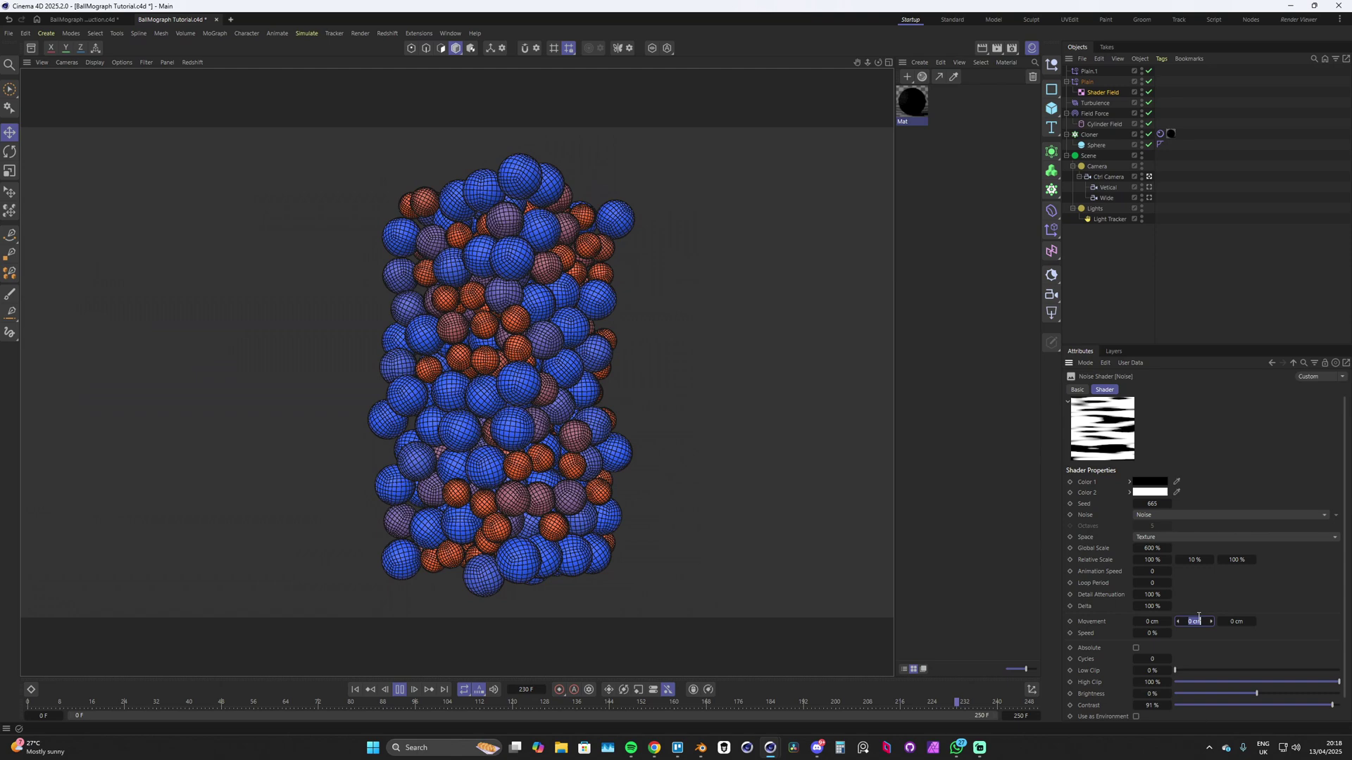
pyautogui.write('0.')
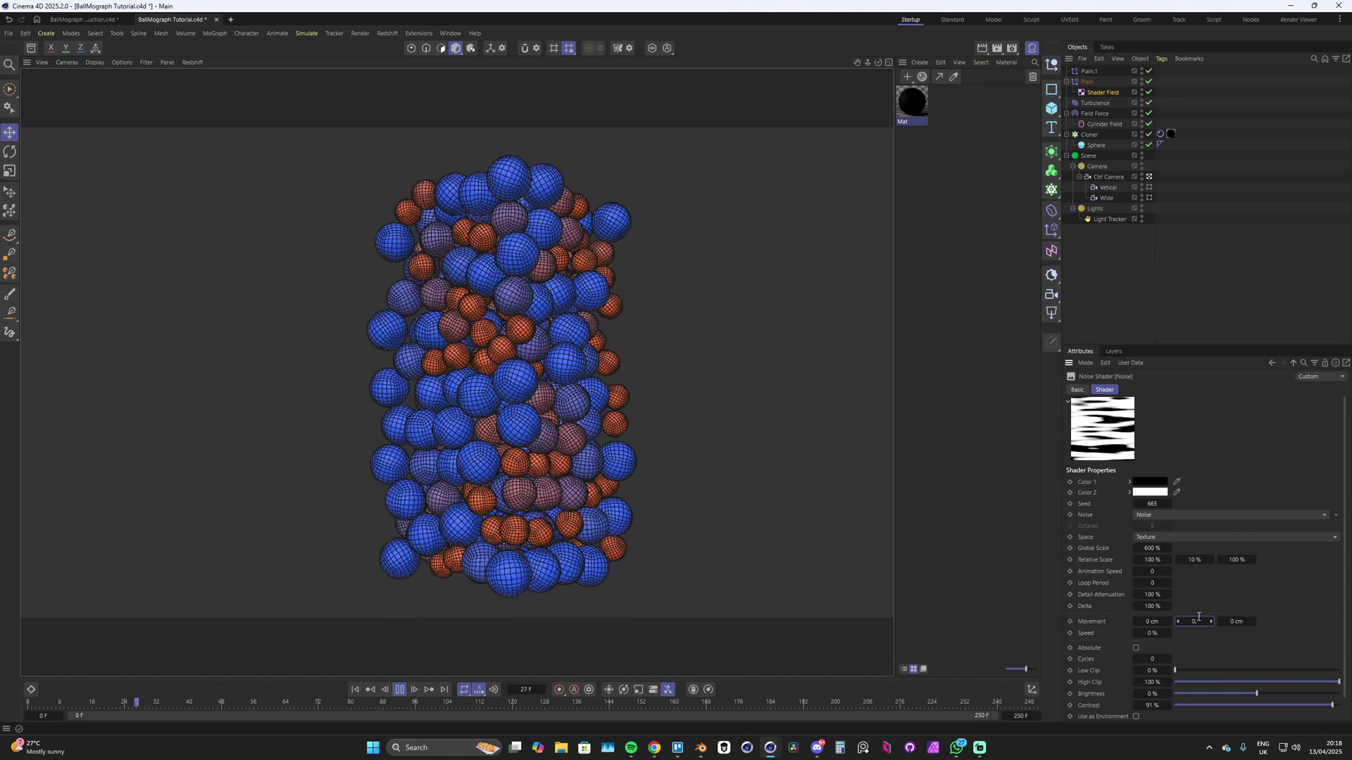
pyautogui.write('1')
pyautogui.press('Return')
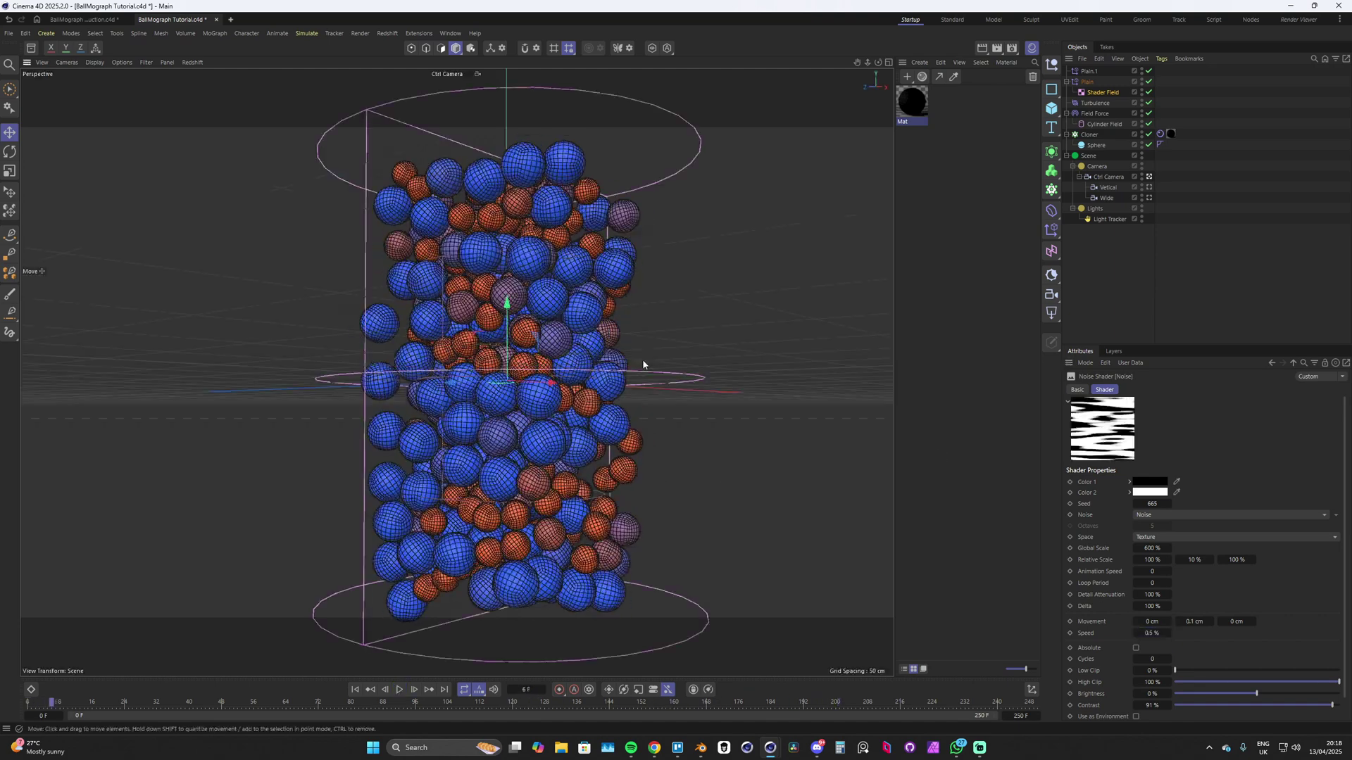
pyautogui.press('F8')
pyautogui.hotkey('shift', 'f')
pyautogui.press('F8')
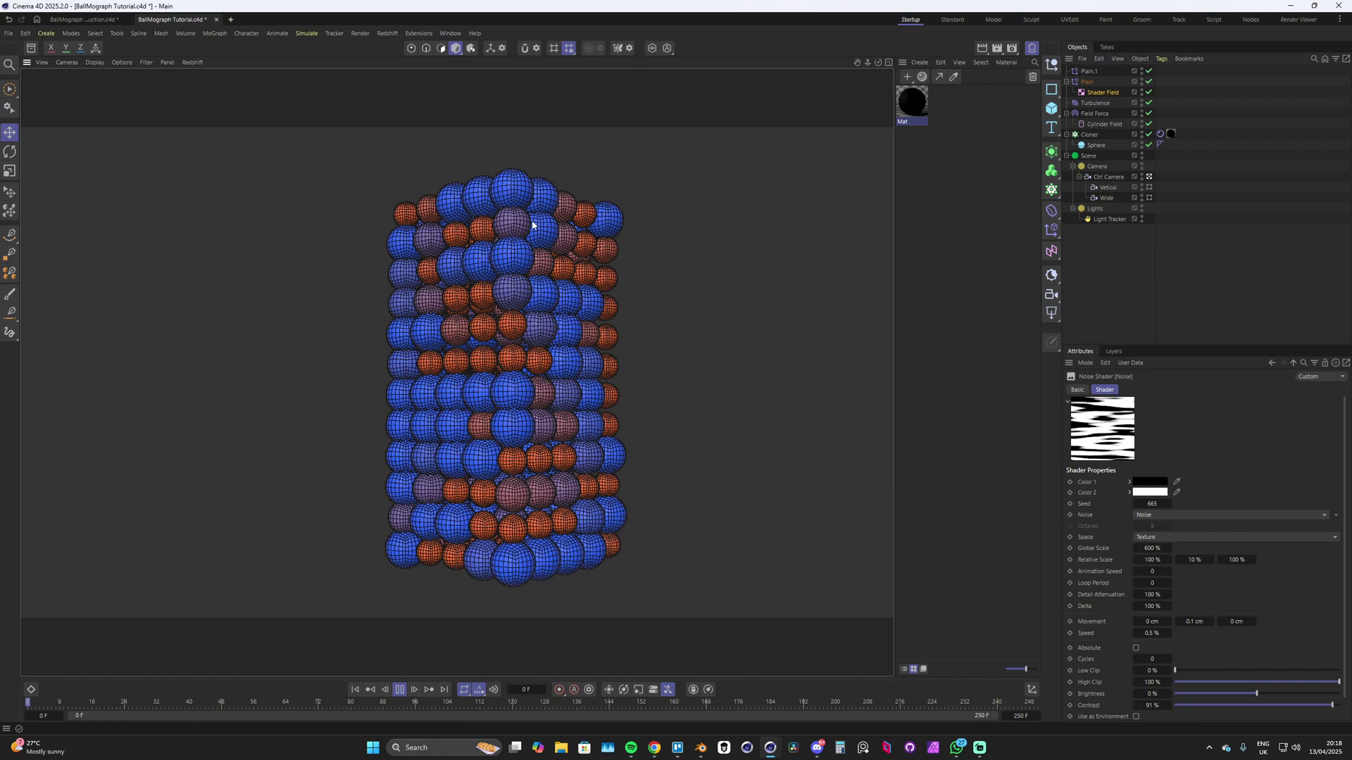
# Step: Raise the noise Animation Speed to 0.5 and check it with a Redshift preview render
pyautogui.click(1168, 571)
pyautogui.click(1168, 570)
pyautogui.click(1168, 571)
pyautogui.click(1168, 571)
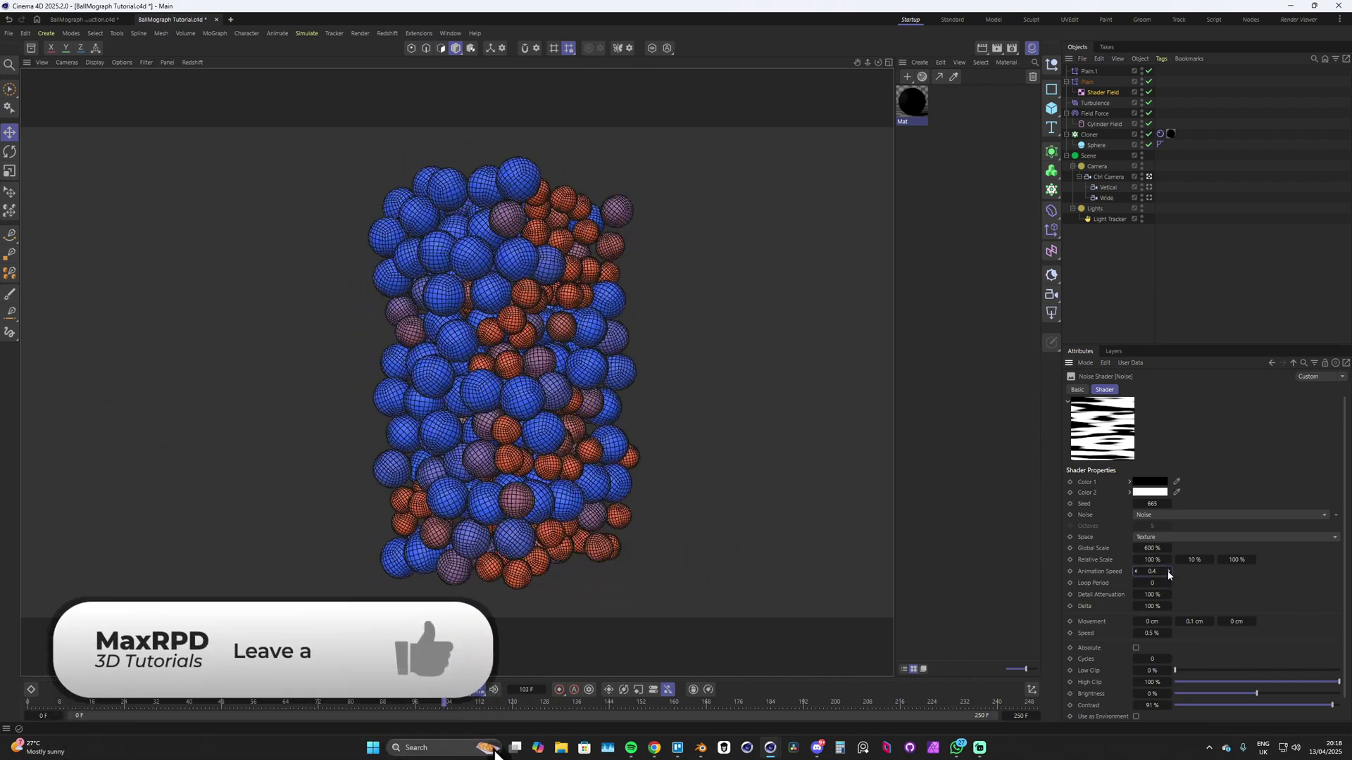
pyautogui.click(1168, 571)
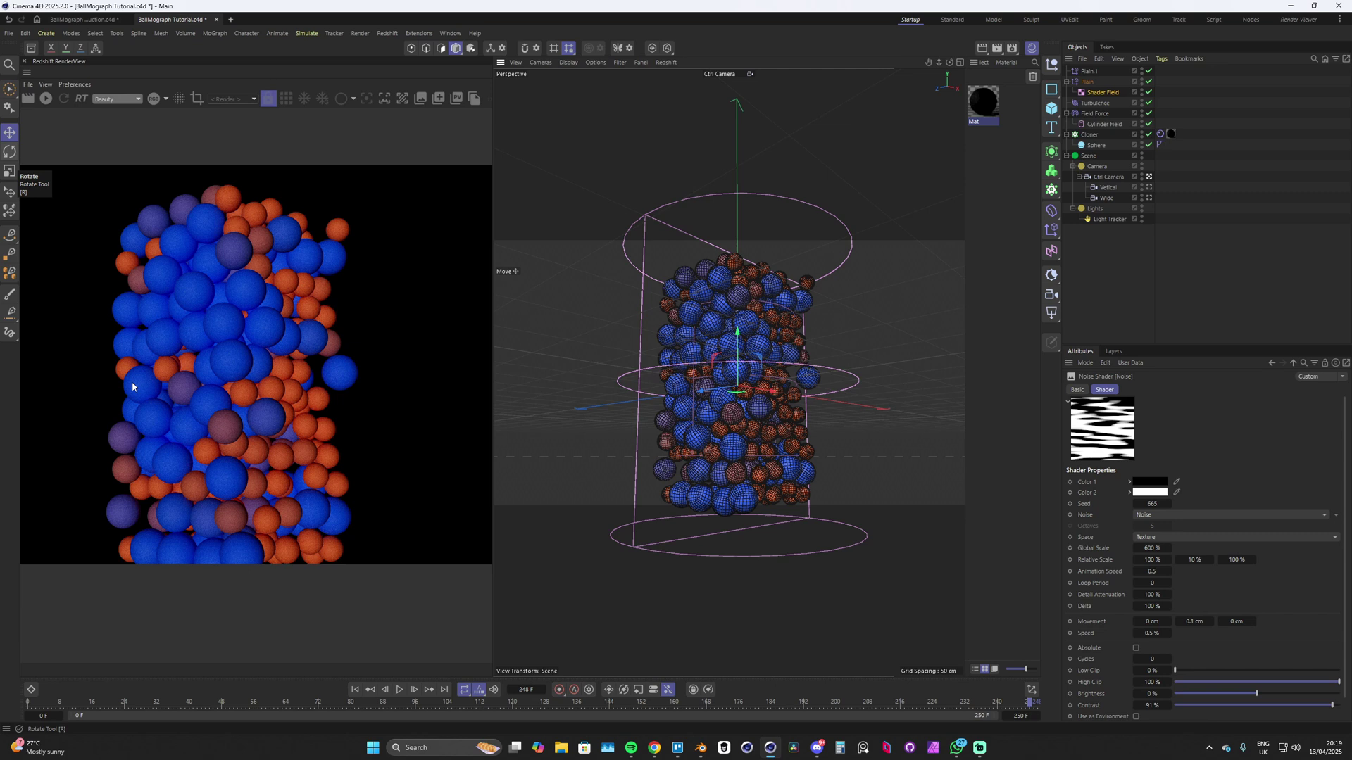
pyautogui.click(46, 98)
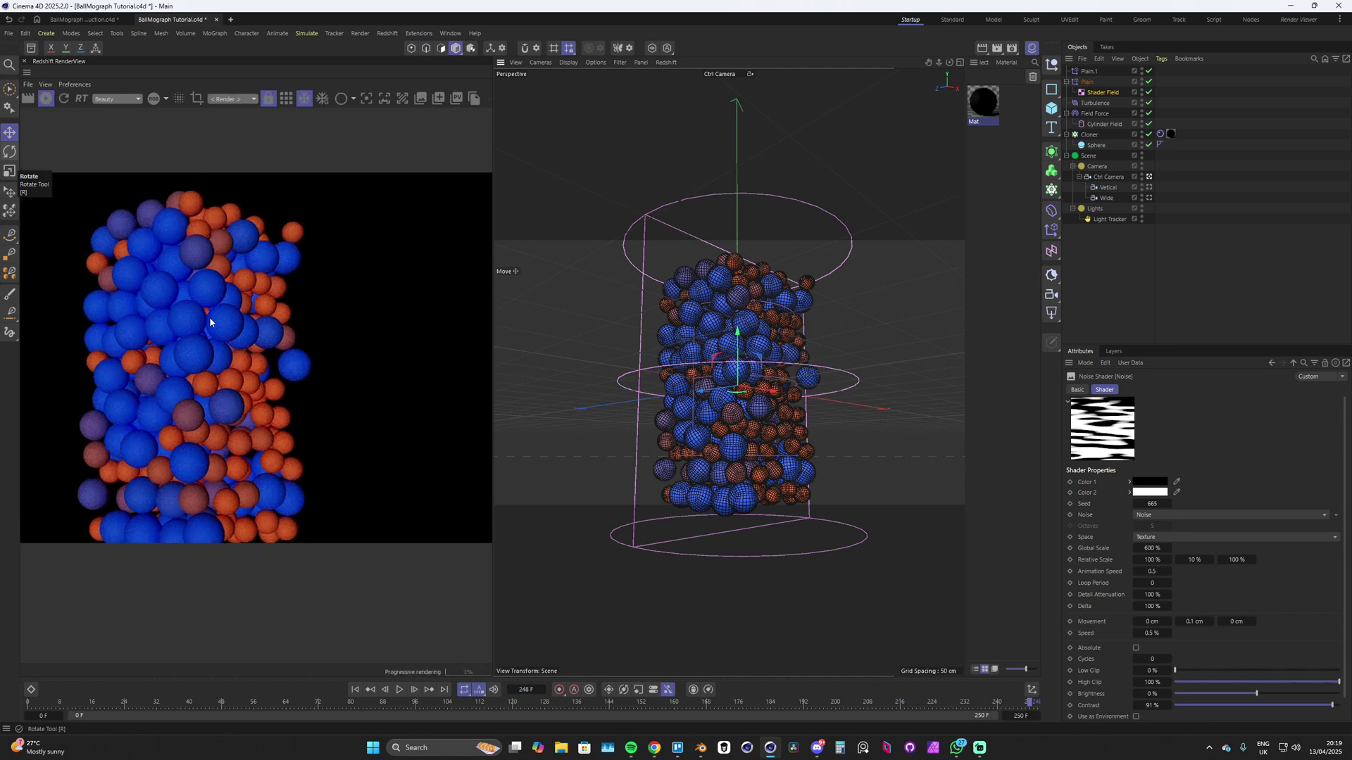
pyautogui.click(43, 98)
pyautogui.scroll(-3, 734, 381)
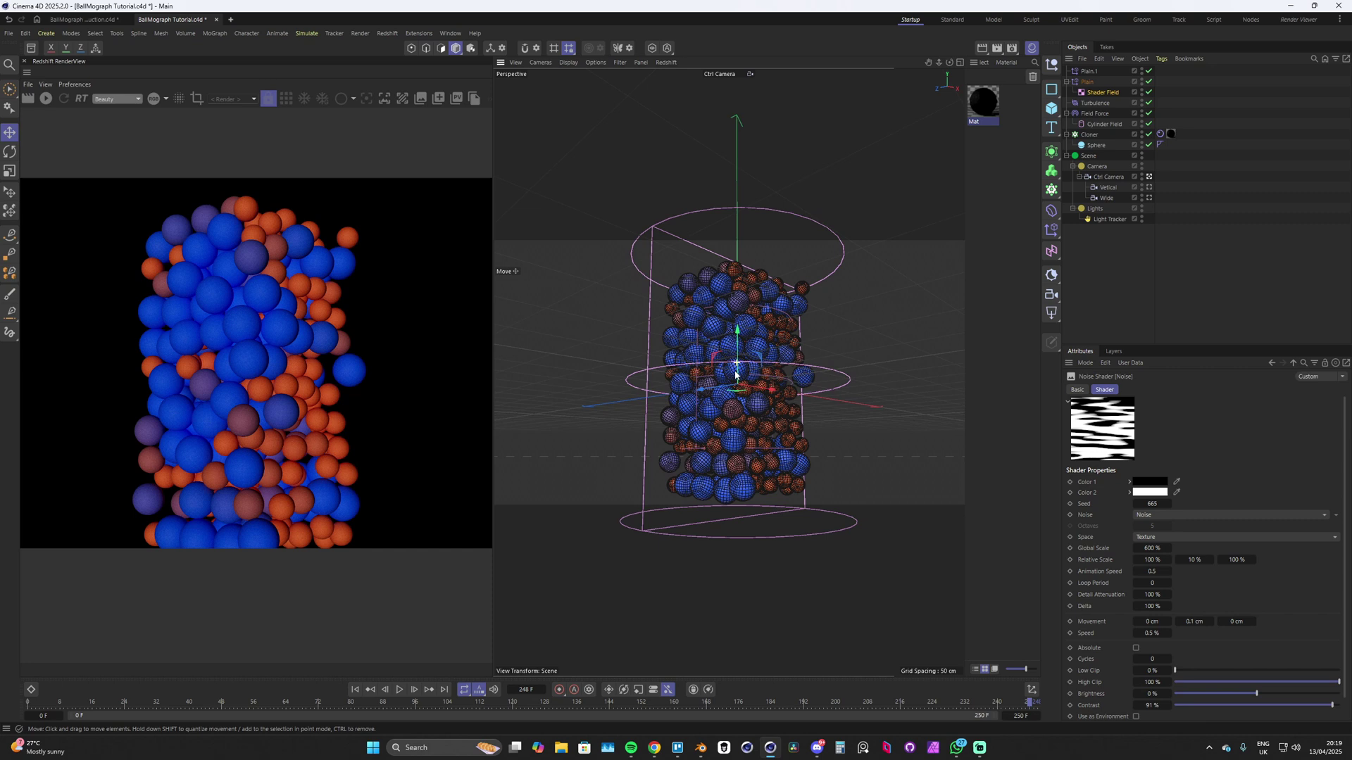
pyautogui.keyDown('alt'); pyautogui.moveTo(735, 384); pyautogui.dragTo(734, 374, button='middle'); pyautogui.keyUp('alt')
pyautogui.scroll(-2, 735, 377)
# Step: Set the Ctrl Camera's focal length to 80 mm
pyautogui.click(1108, 177)
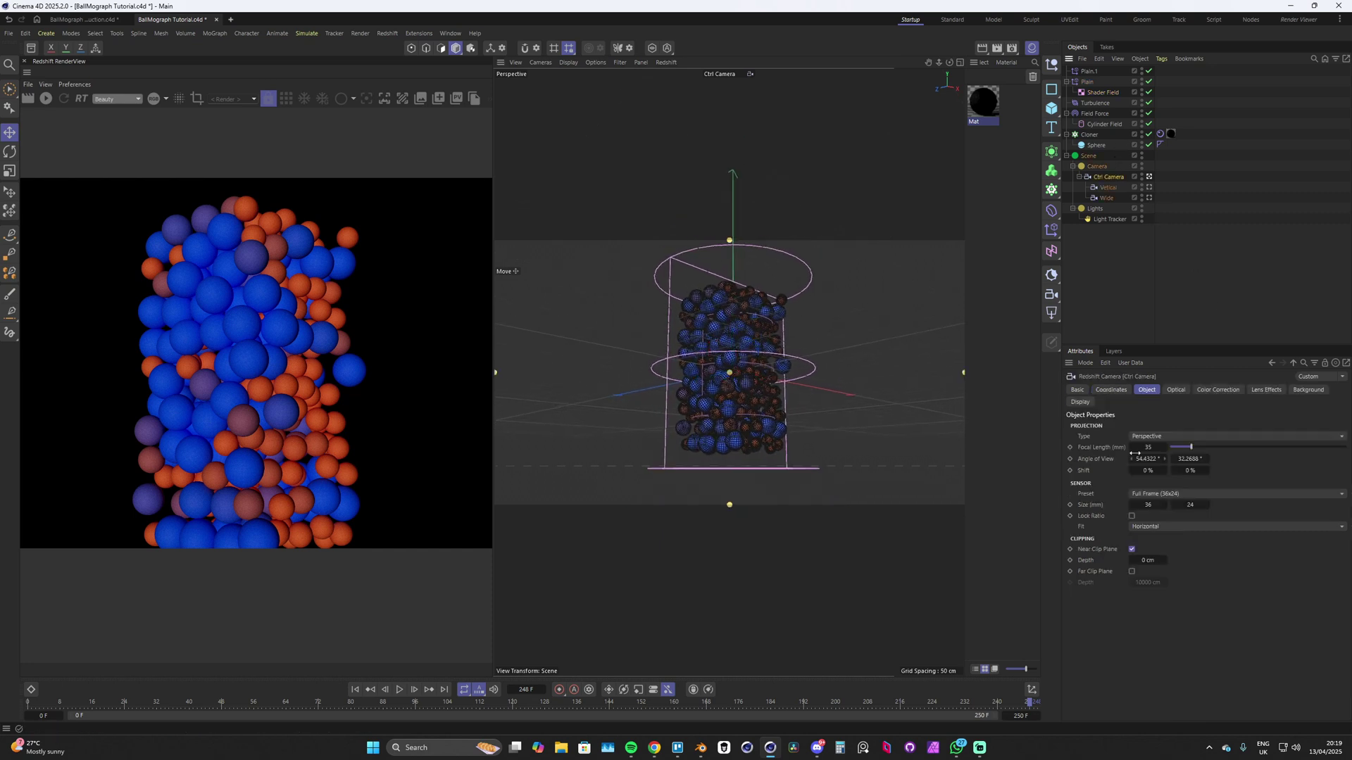
pyautogui.moveTo(1192, 448); pyautogui.dragTo(1230, 449)
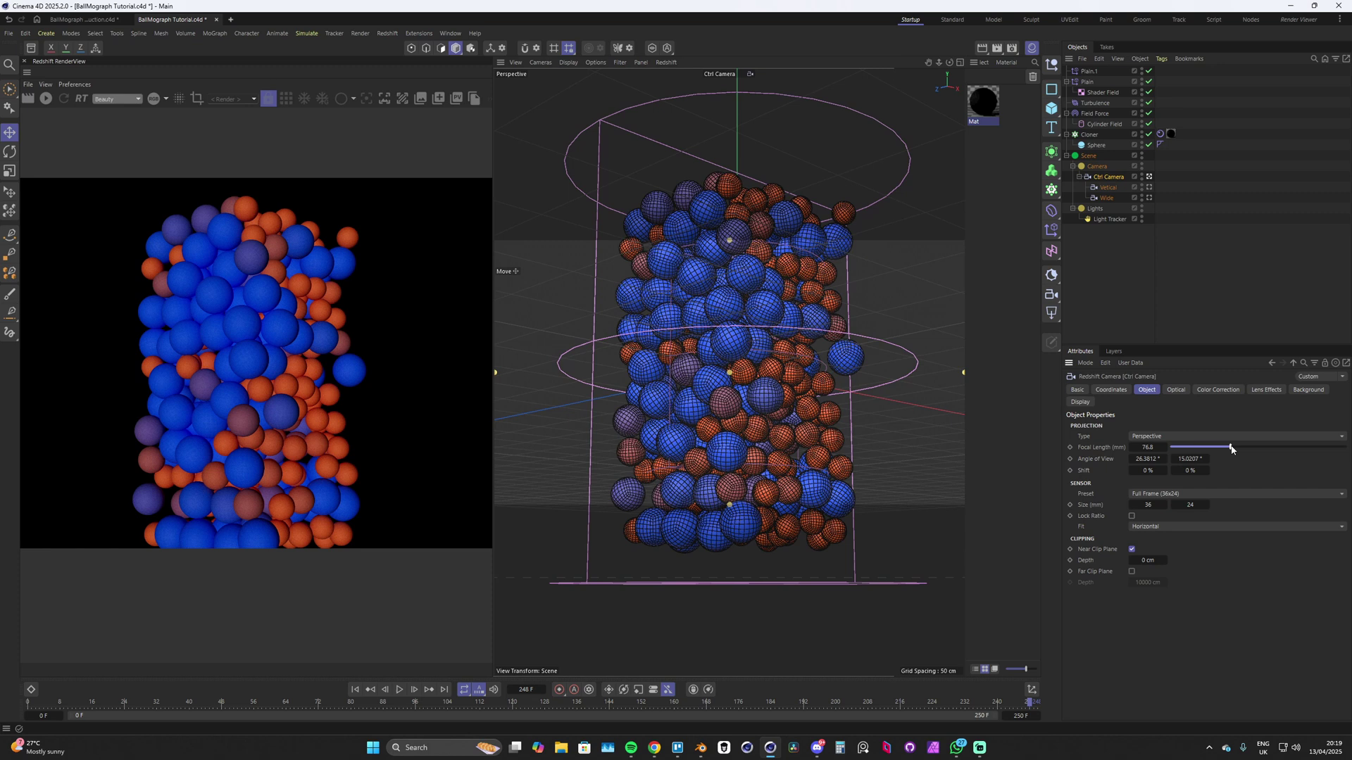
pyautogui.click(1152, 447)
pyautogui.write('80')
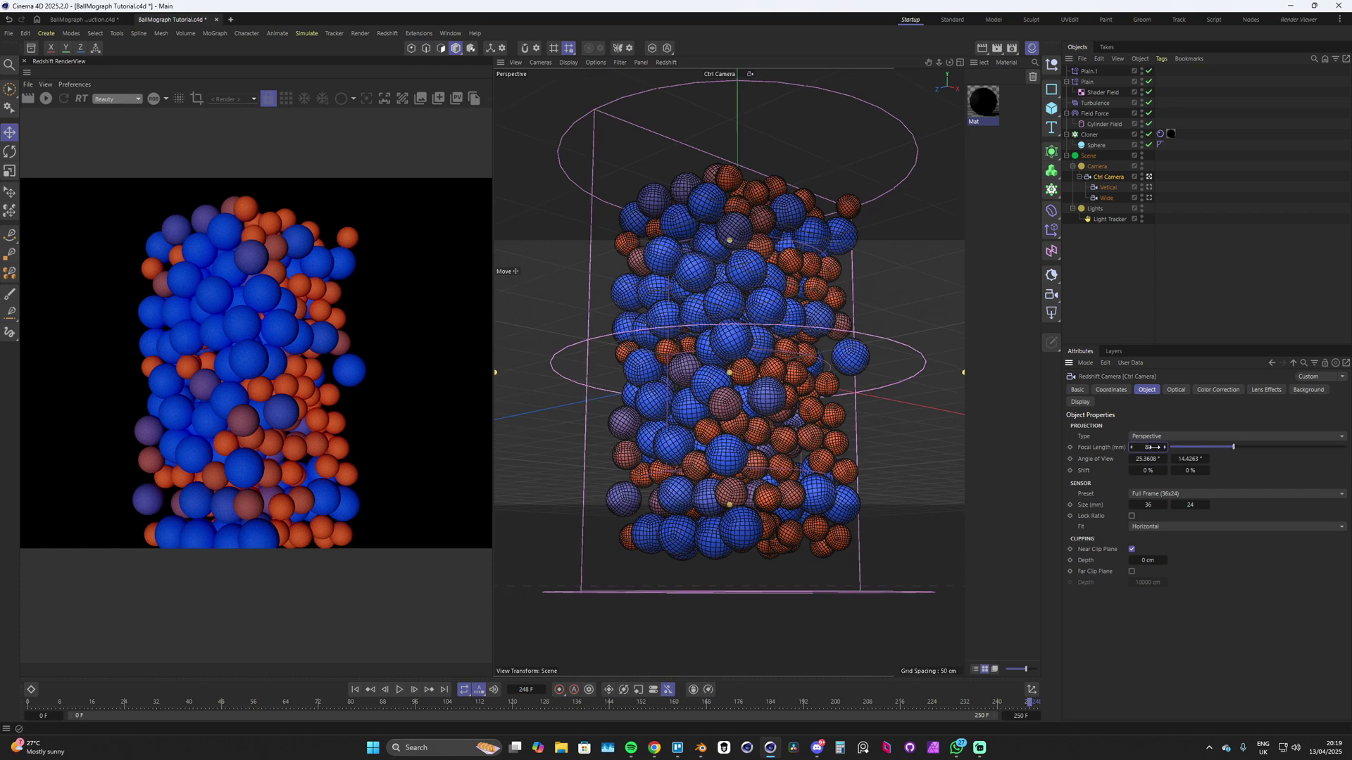
pyautogui.press('Return')
pyautogui.moveTo(939, 62); pyautogui.dragTo(873, 65)
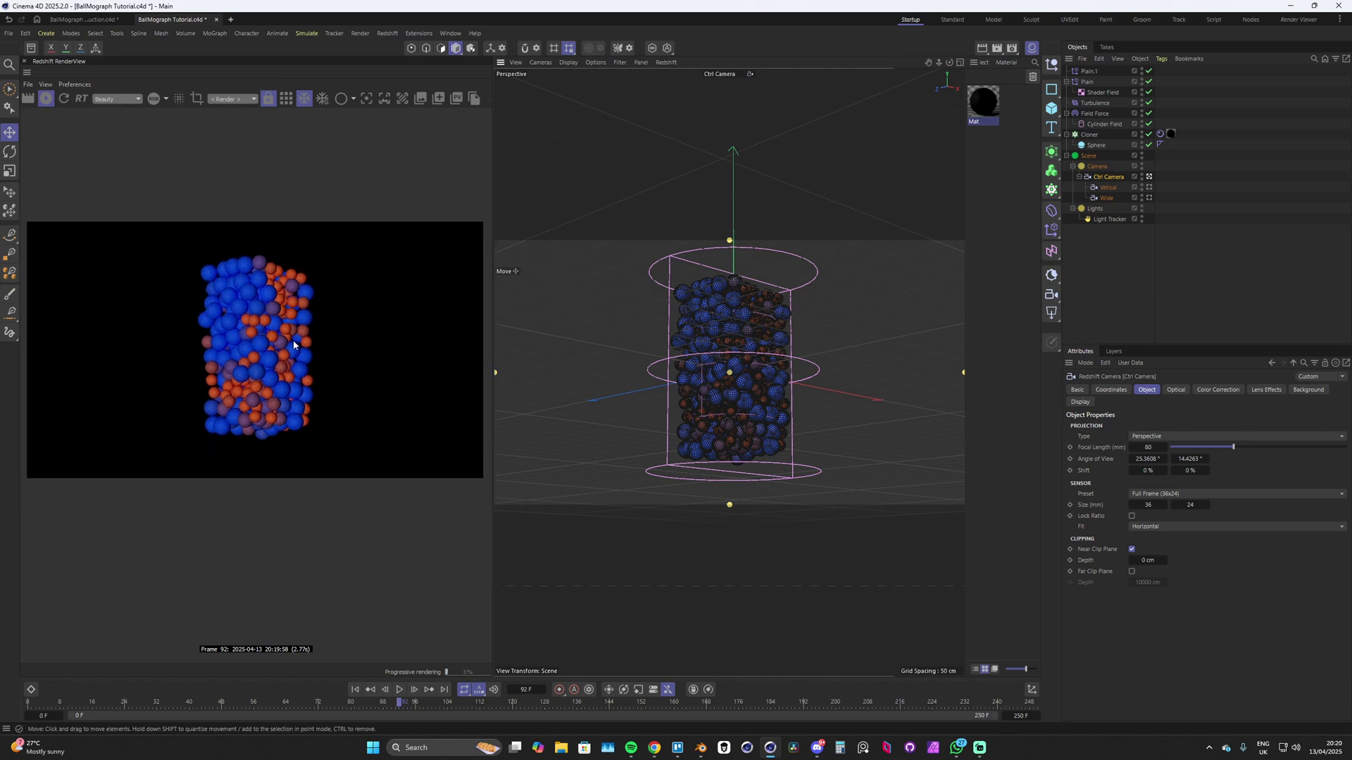
# Step: Add an RS Area Light under Lights with a Target tag aimed at Light Tracker
pyautogui.click(45, 100)
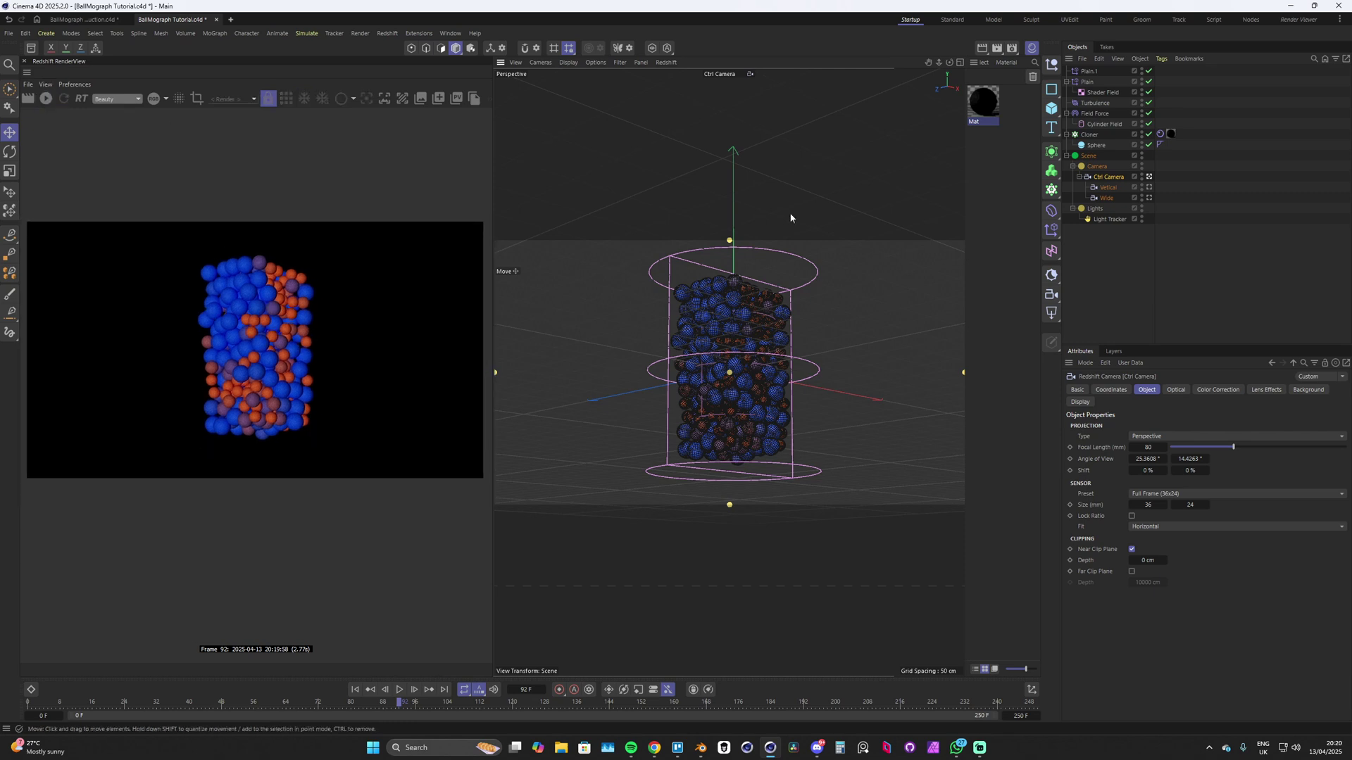
pyautogui.click(1095, 210)
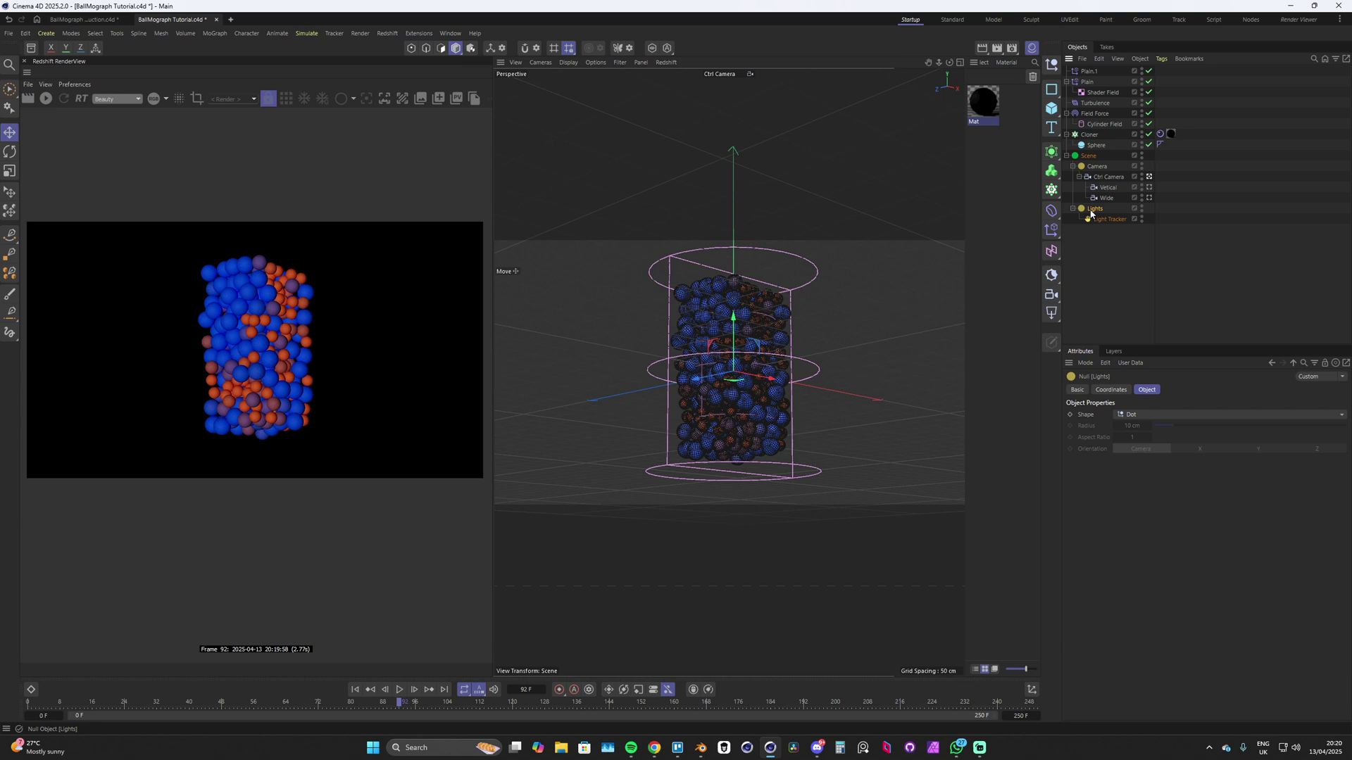
pyautogui.click(1049, 316)
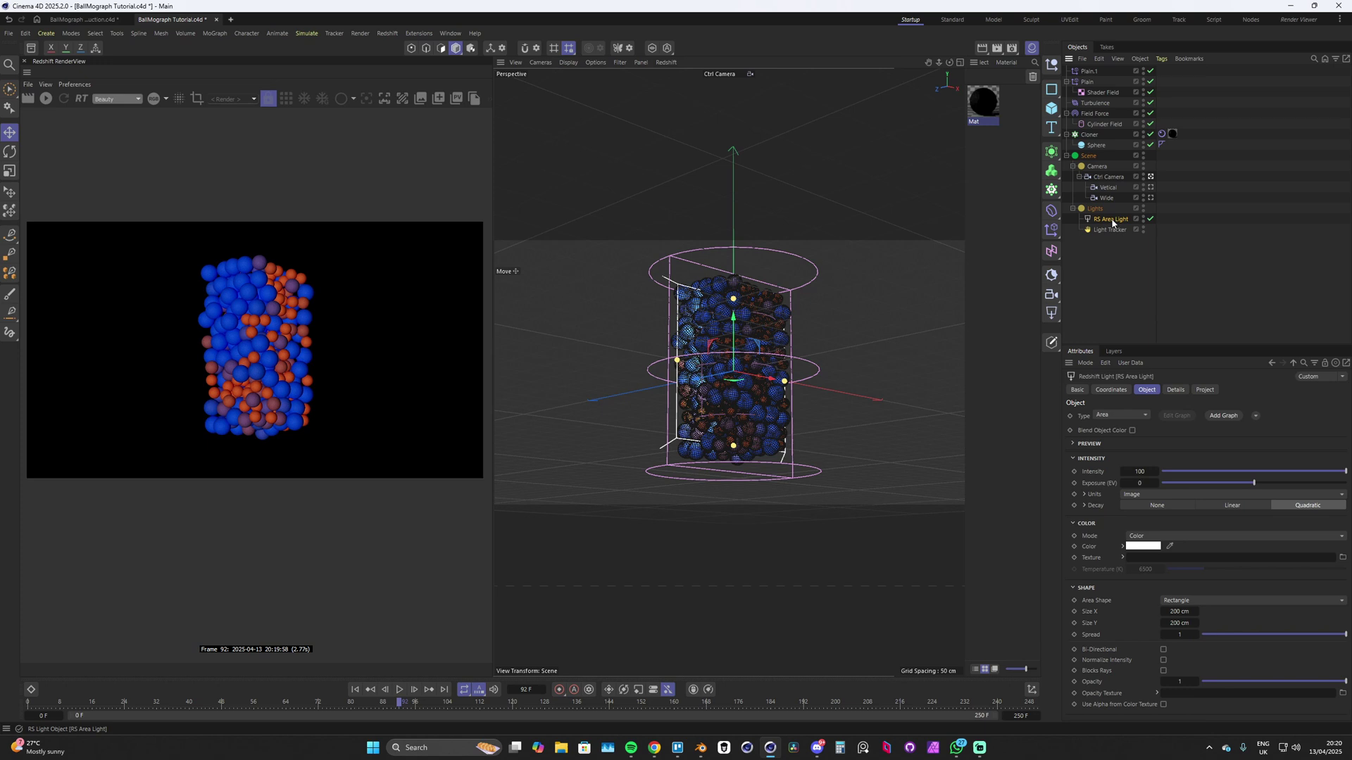
pyautogui.rightClick(1113, 224)
pyautogui.moveTo(1169, 244)
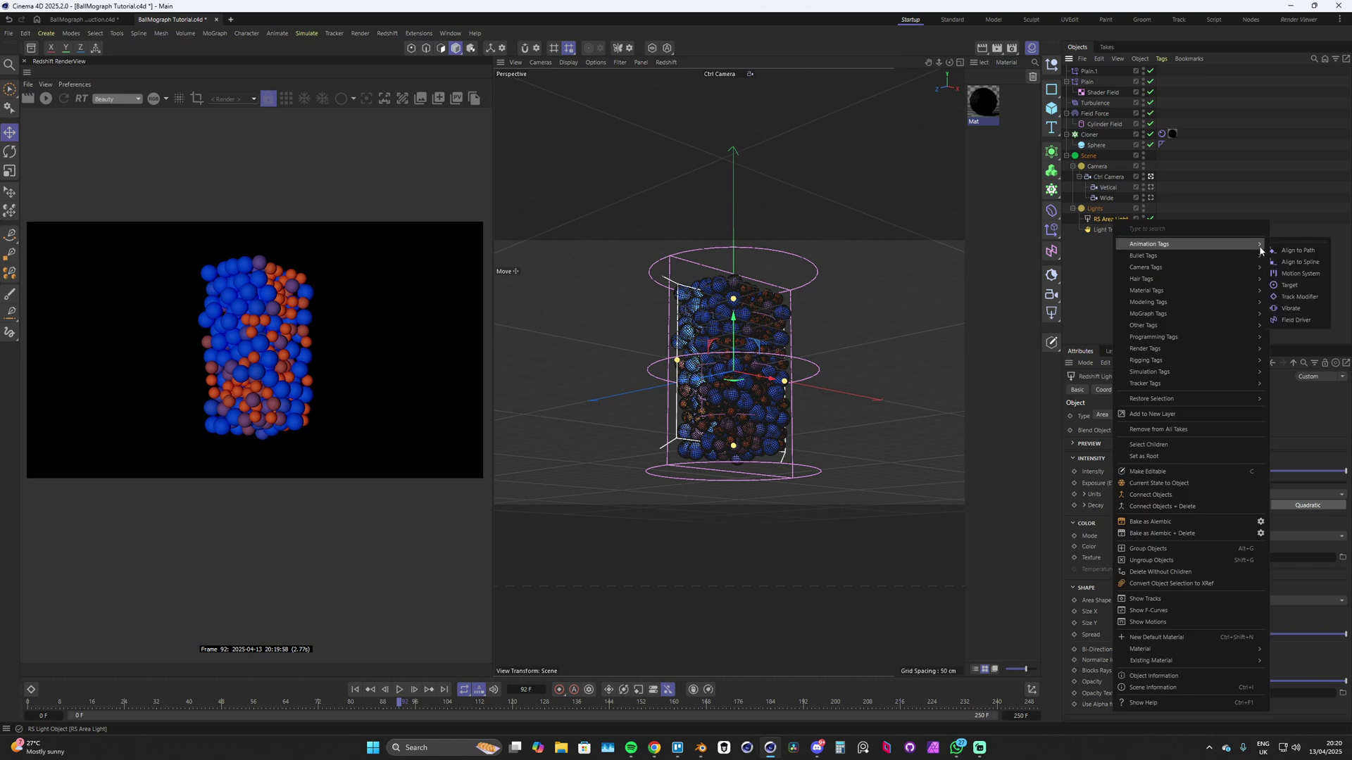
pyautogui.click(1290, 287)
pyautogui.click(1343, 416)
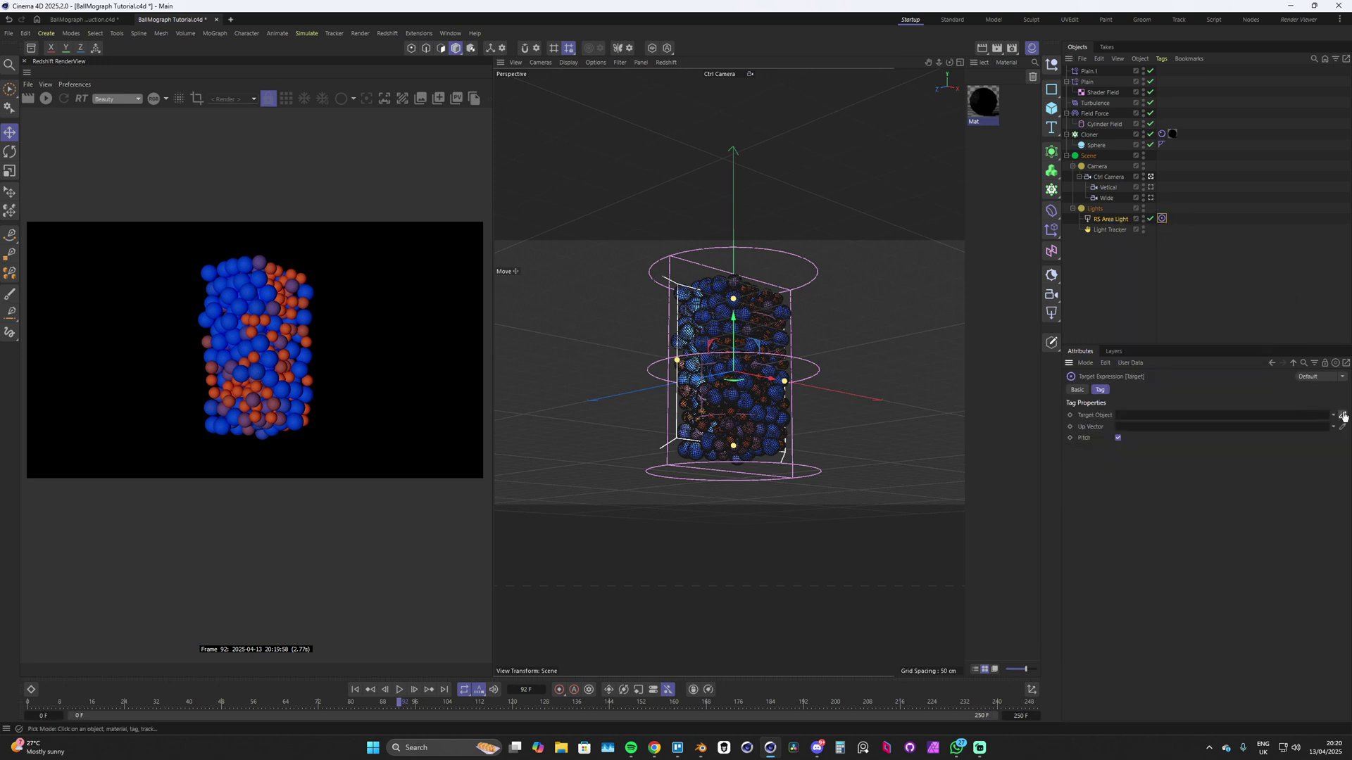
pyautogui.click(1117, 229)
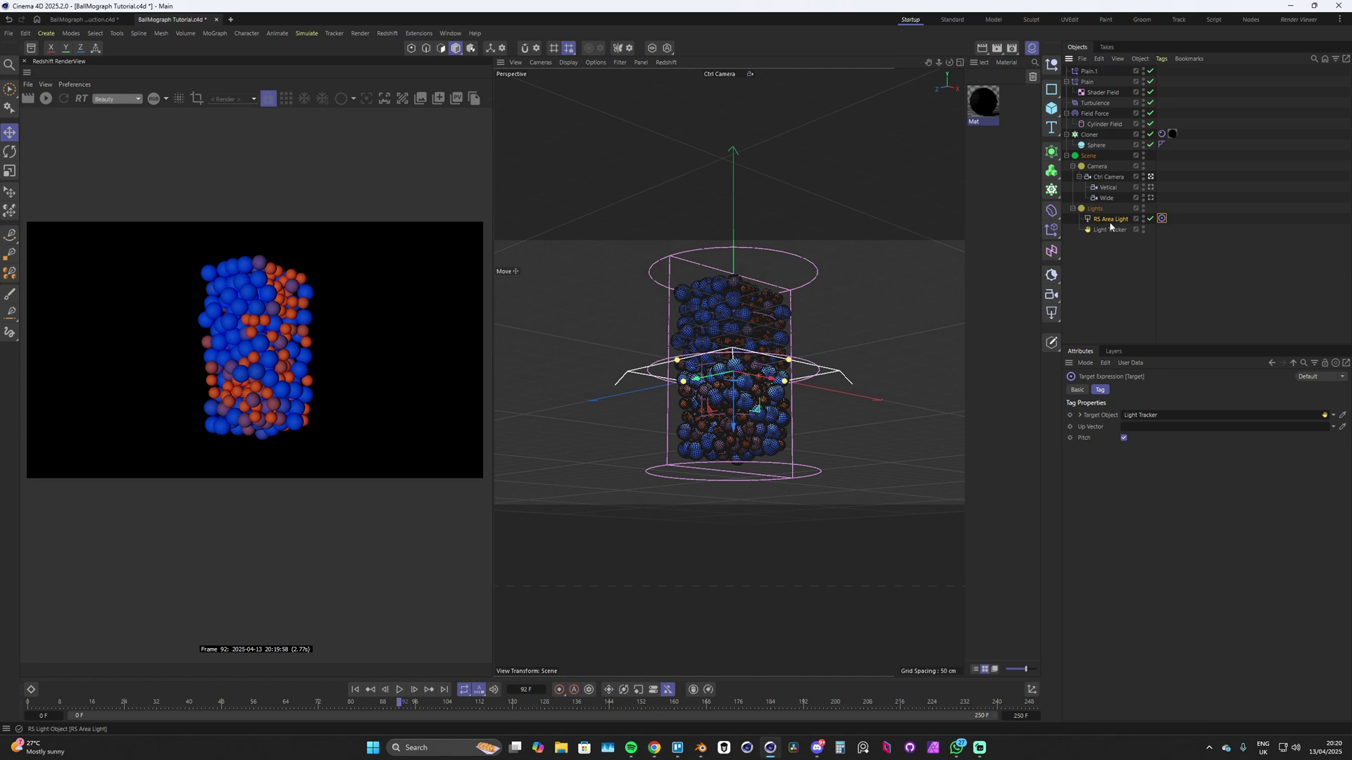
# Step: Move the area light up and right, narrow its spread, and lower exposure to -1.481
pyautogui.click(1110, 219)
pyautogui.moveTo(812, 429); pyautogui.dragTo(835, 419)
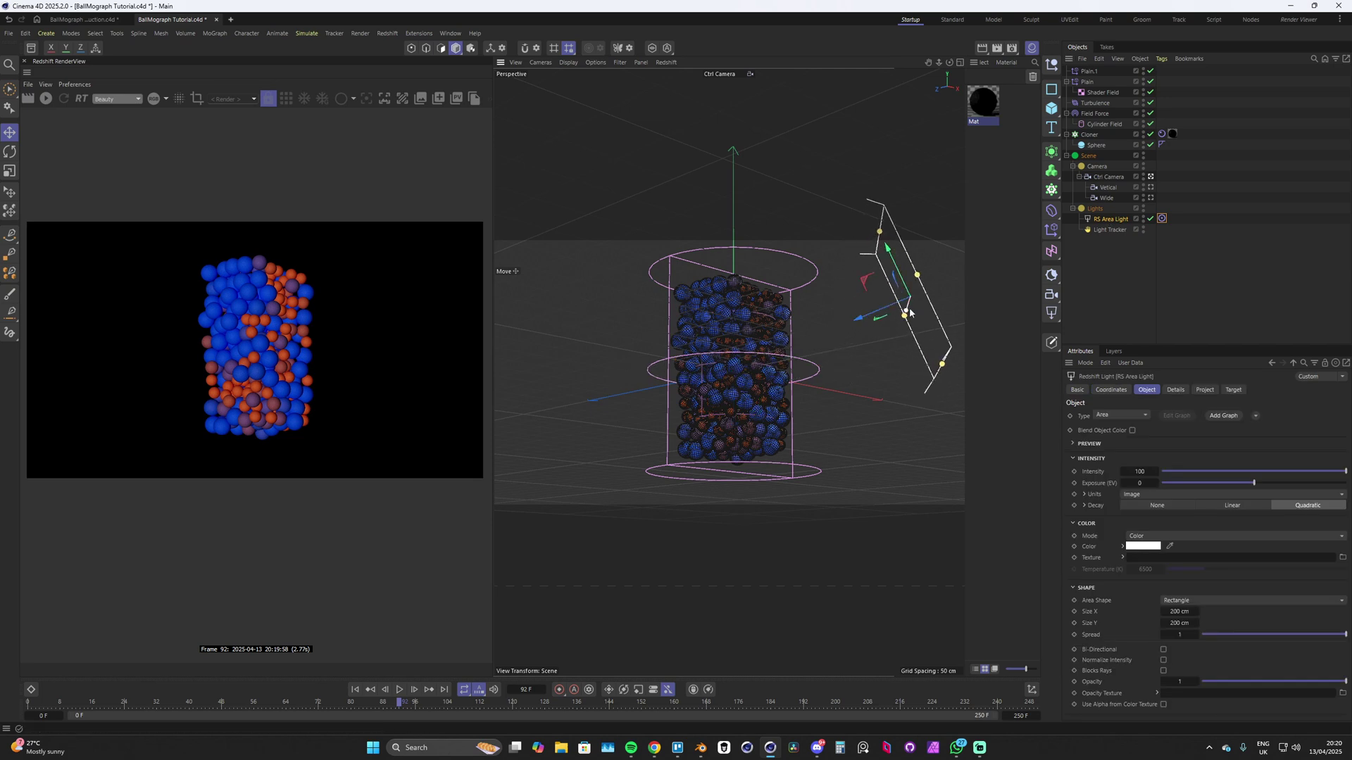
pyautogui.moveTo(907, 311); pyautogui.dragTo(835, 377)
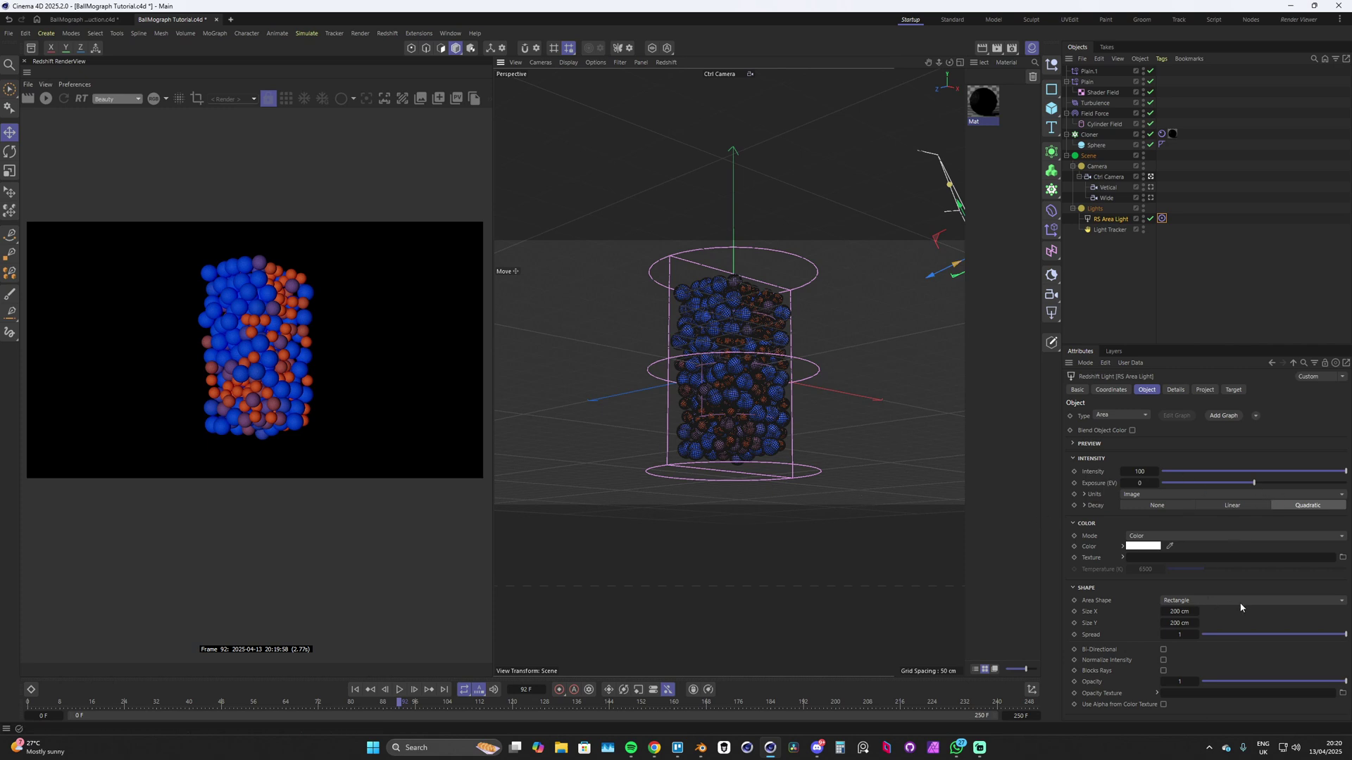
pyautogui.moveTo(1322, 638); pyautogui.dragTo(1315, 636)
pyautogui.click(46, 98)
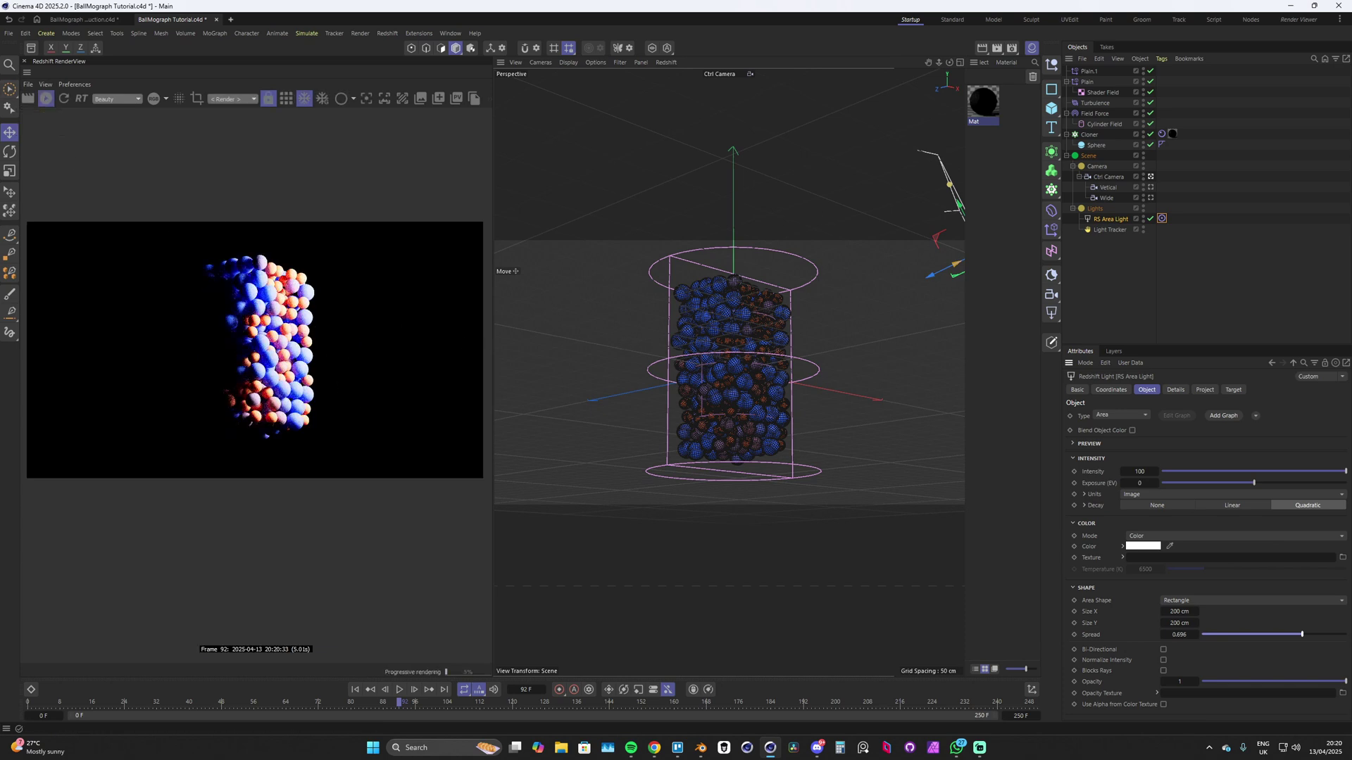
pyautogui.moveTo(1252, 483); pyautogui.dragTo(1240, 485)
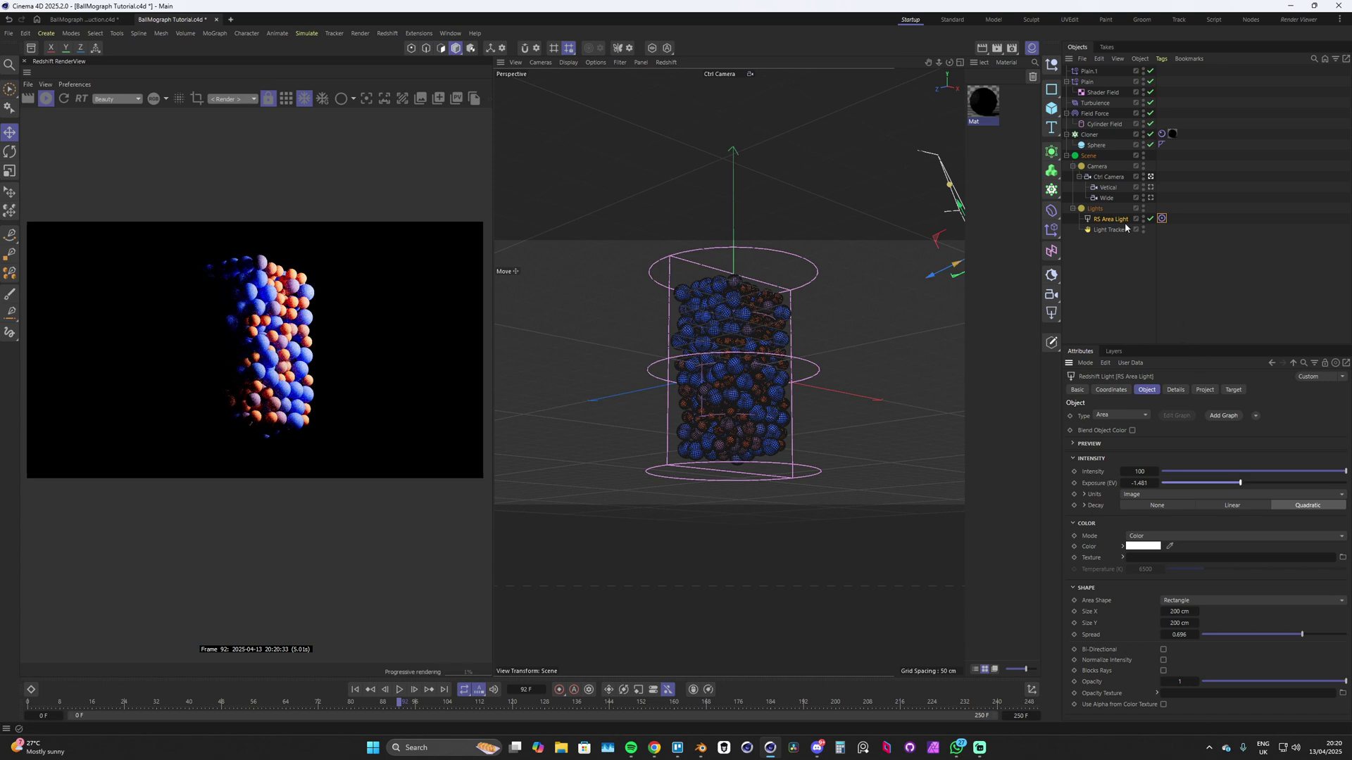
# Step: Add an RS Dome Light under Lights, placed below the area light
pyautogui.click(1095, 208)
pyautogui.click(1062, 317)
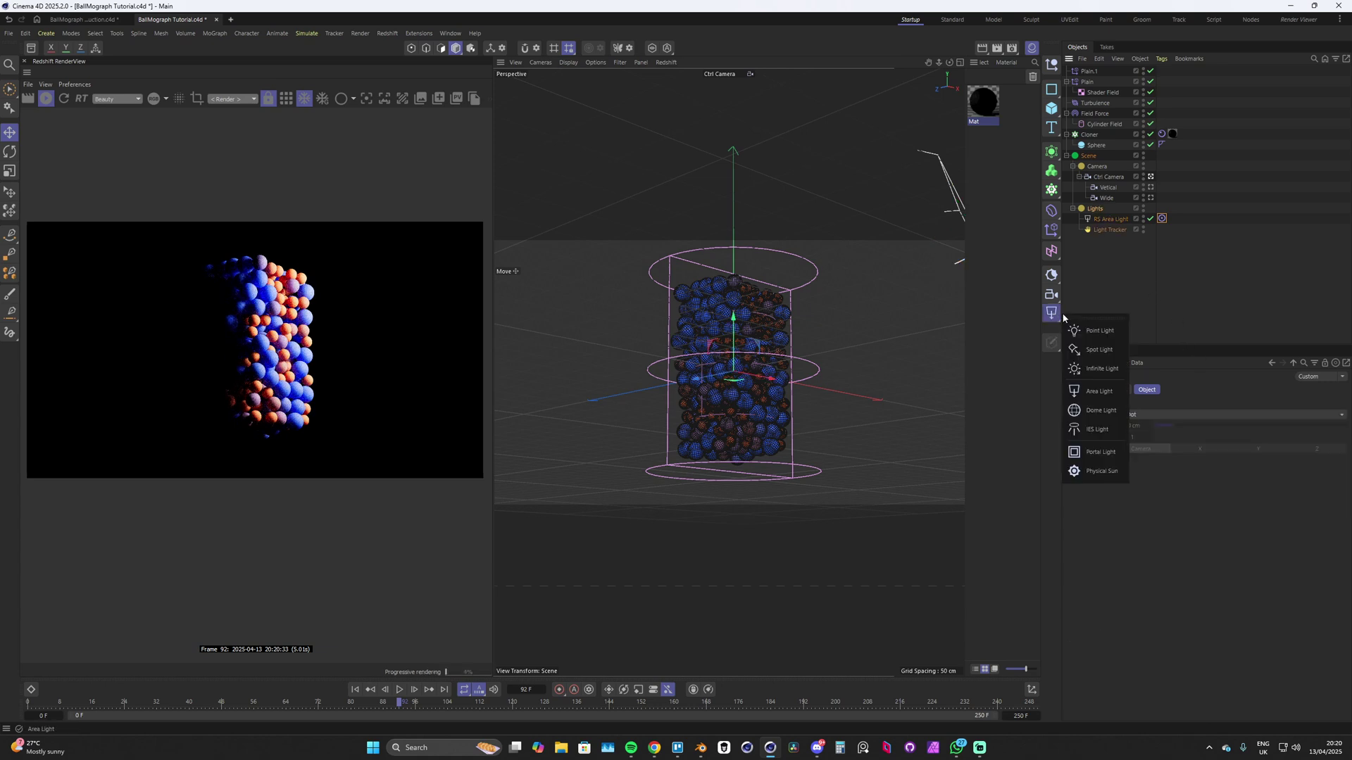
pyautogui.click(1100, 410)
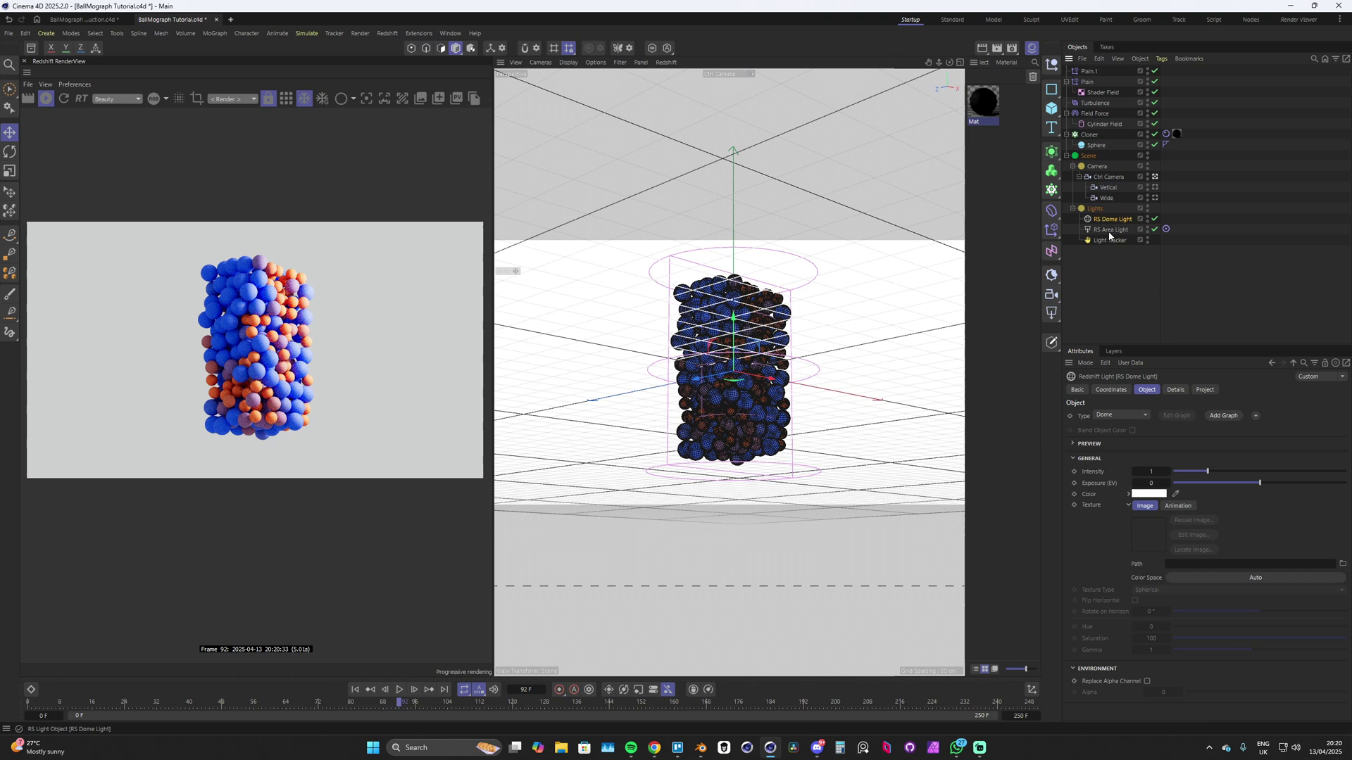
pyautogui.moveTo(1110, 221); pyautogui.dragTo(1109, 234)
# Step: Hide the dome light and add a left-side area light copy with spread 0.195 and exposure -3.02
pyautogui.doubleClick(1147, 228)
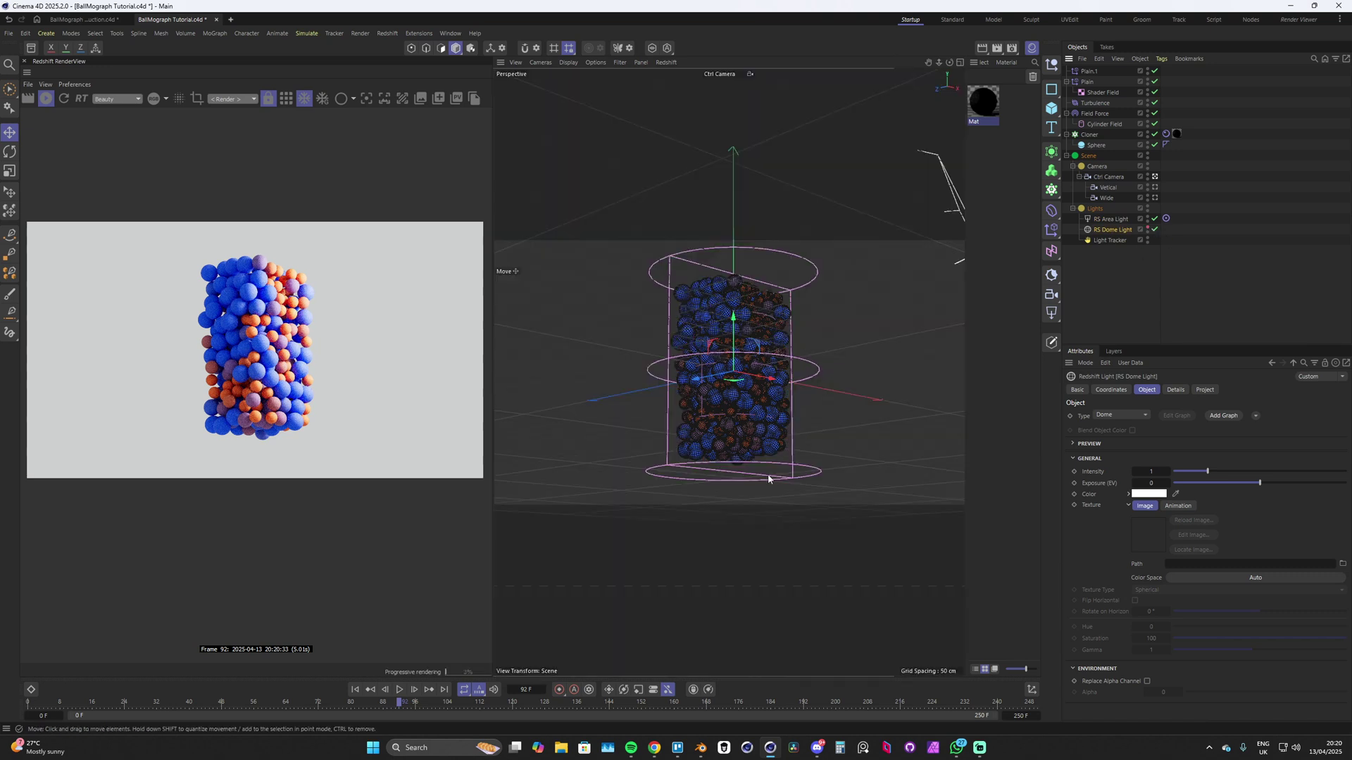
pyautogui.click(1111, 220)
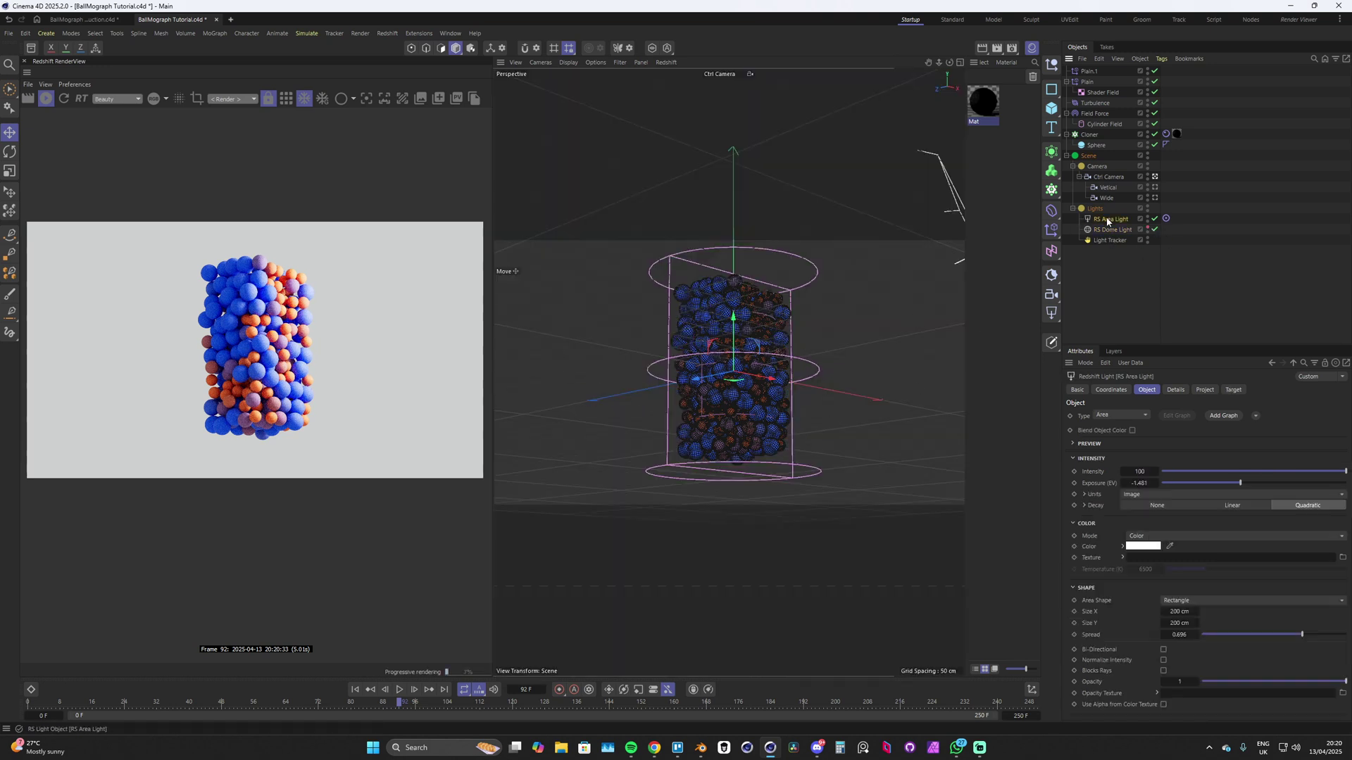
pyautogui.keyDown('ctrl'); pyautogui.moveTo(1112, 221); pyautogui.dragTo(1115, 225); pyautogui.keyUp('ctrl')
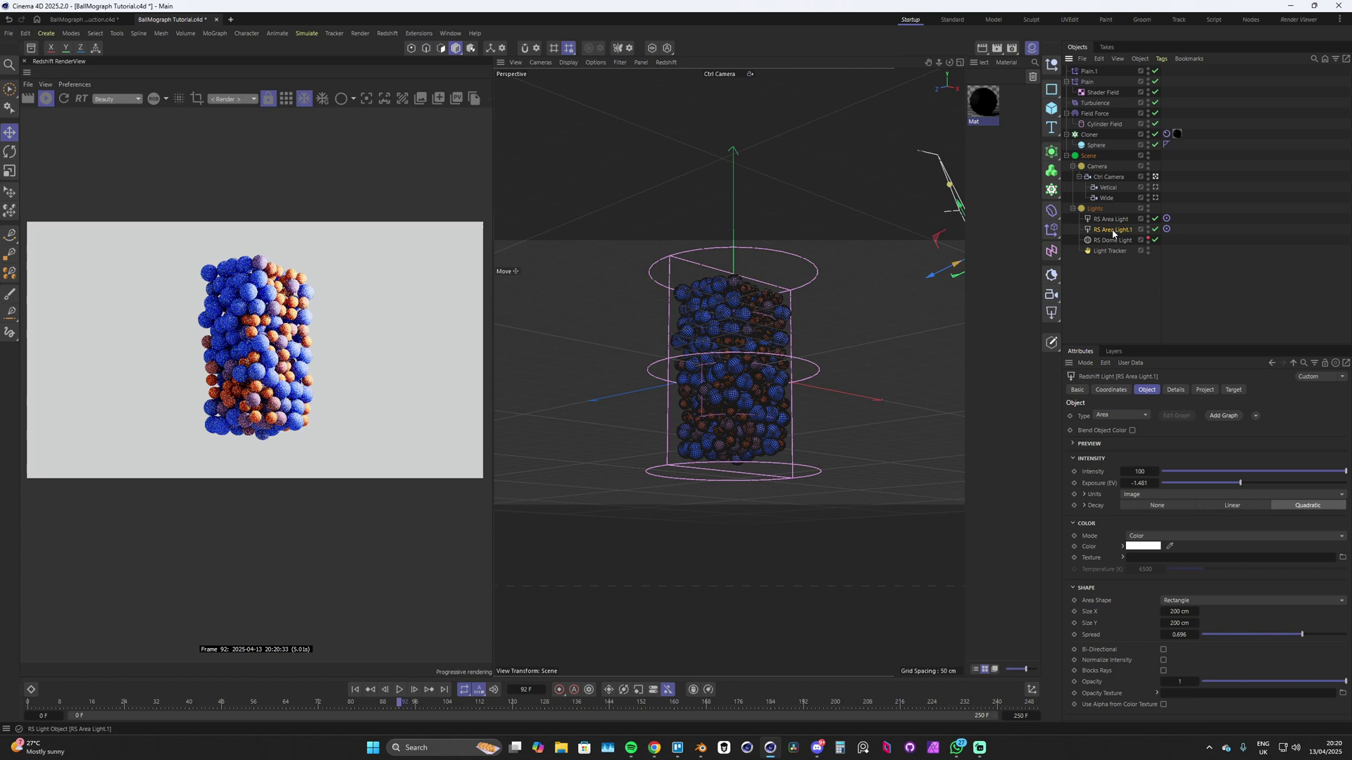
pyautogui.moveTo(914, 295); pyautogui.dragTo(466, 490)
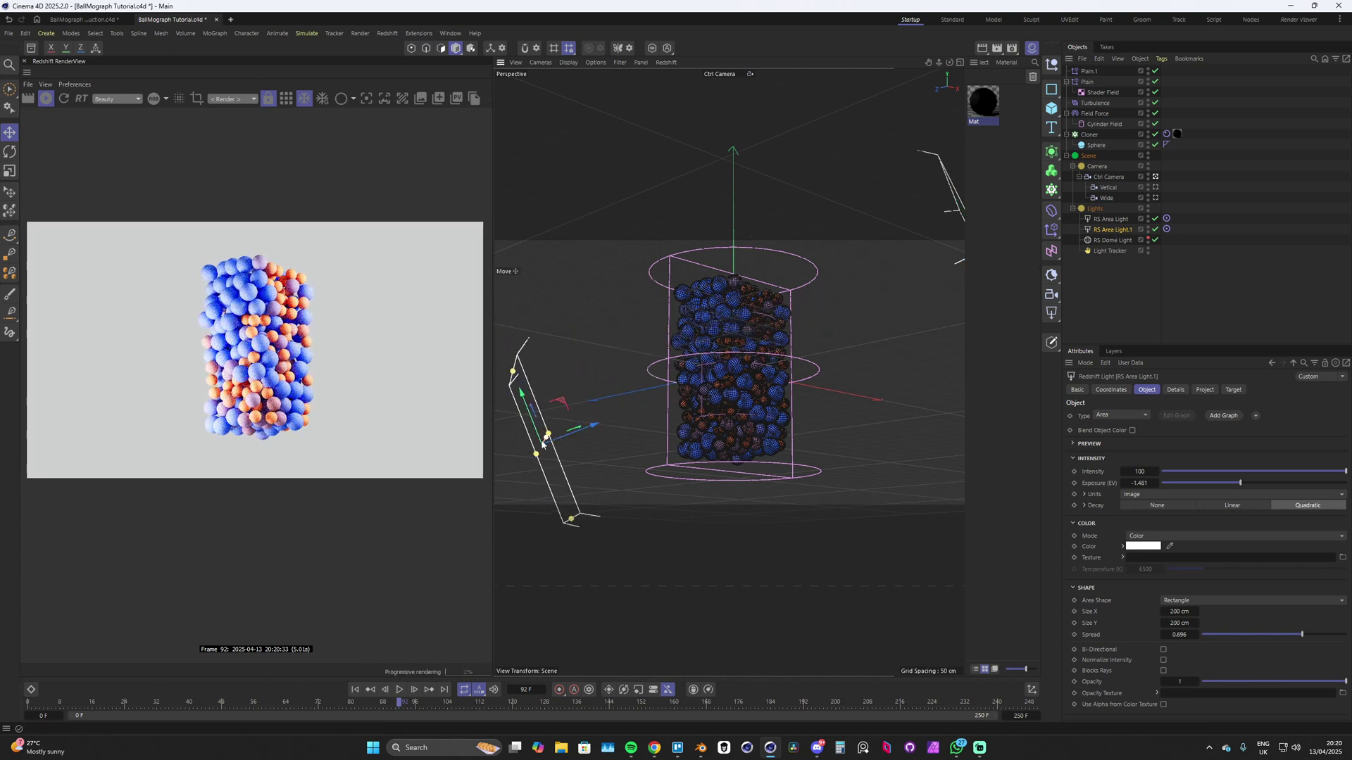
pyautogui.moveTo(546, 439); pyautogui.dragTo(527, 466)
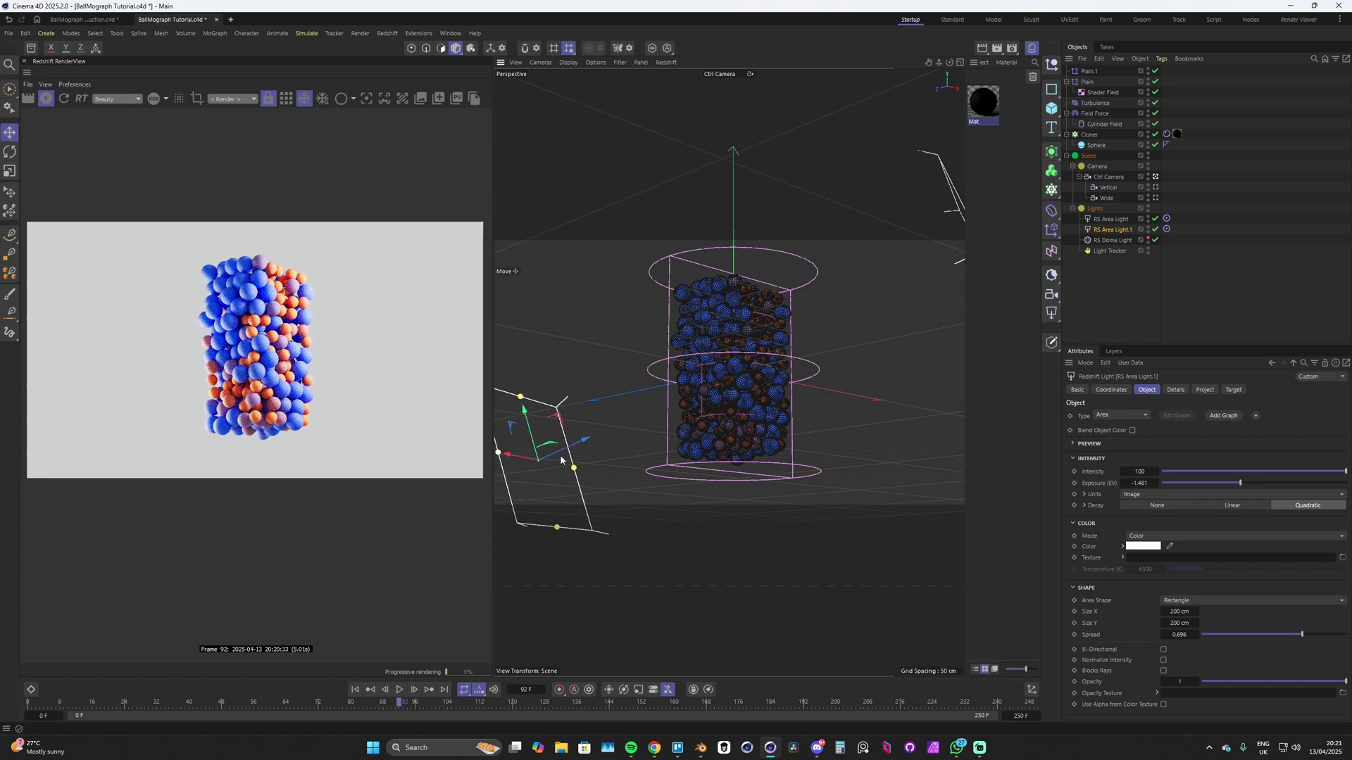
pyautogui.moveTo(1281, 636); pyautogui.dragTo(1230, 637)
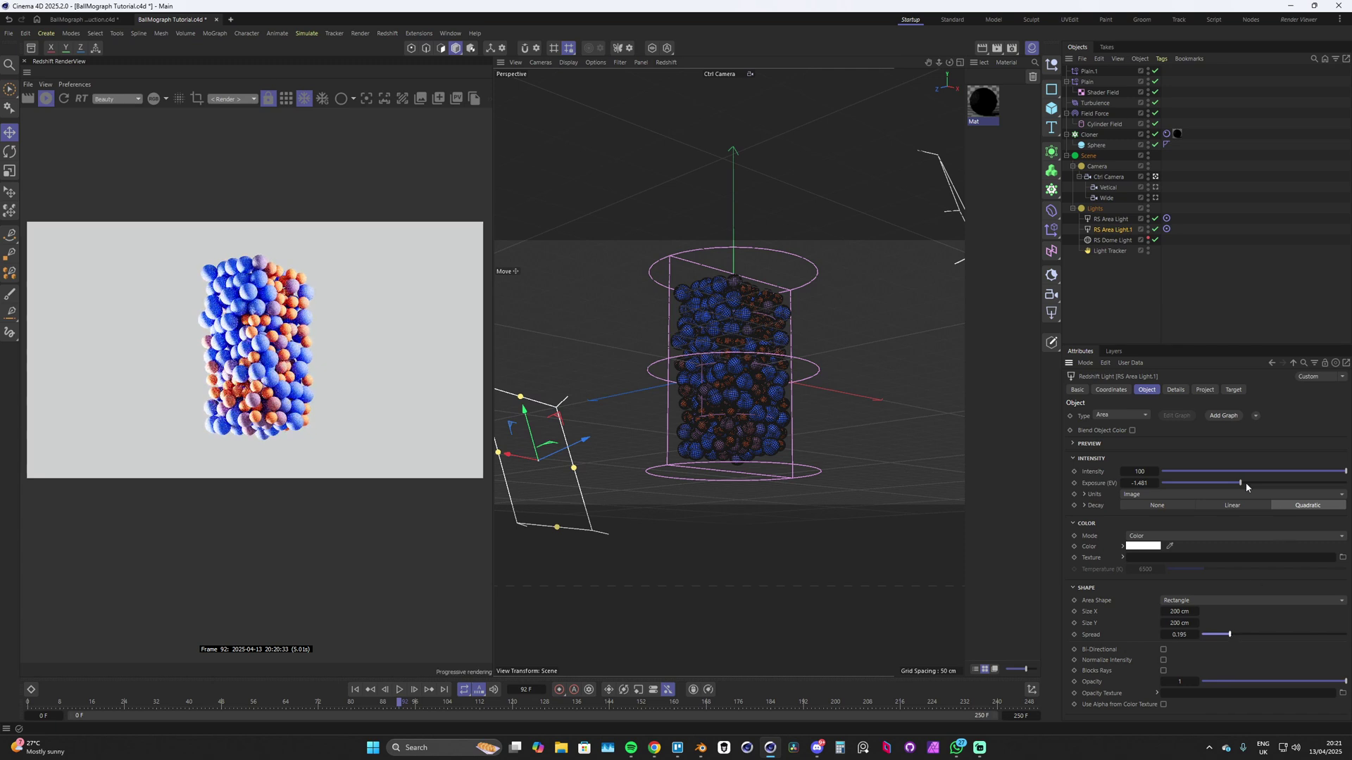
pyautogui.moveTo(1234, 484); pyautogui.dragTo(1225, 483)
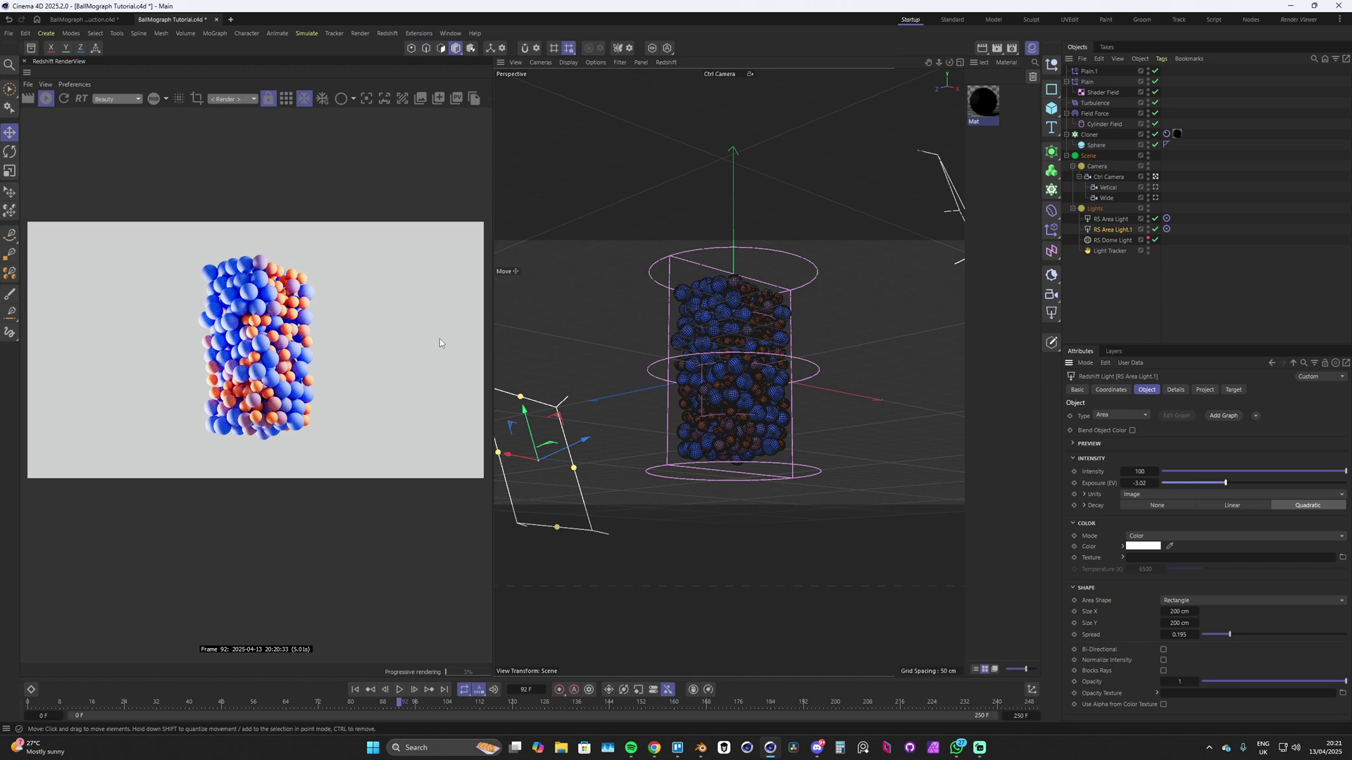
# Step: Widen the render preview and lower the first RS Area Light's exposure to -1.857
pyautogui.moveTo(492, 335); pyautogui.dragTo(514, 335)
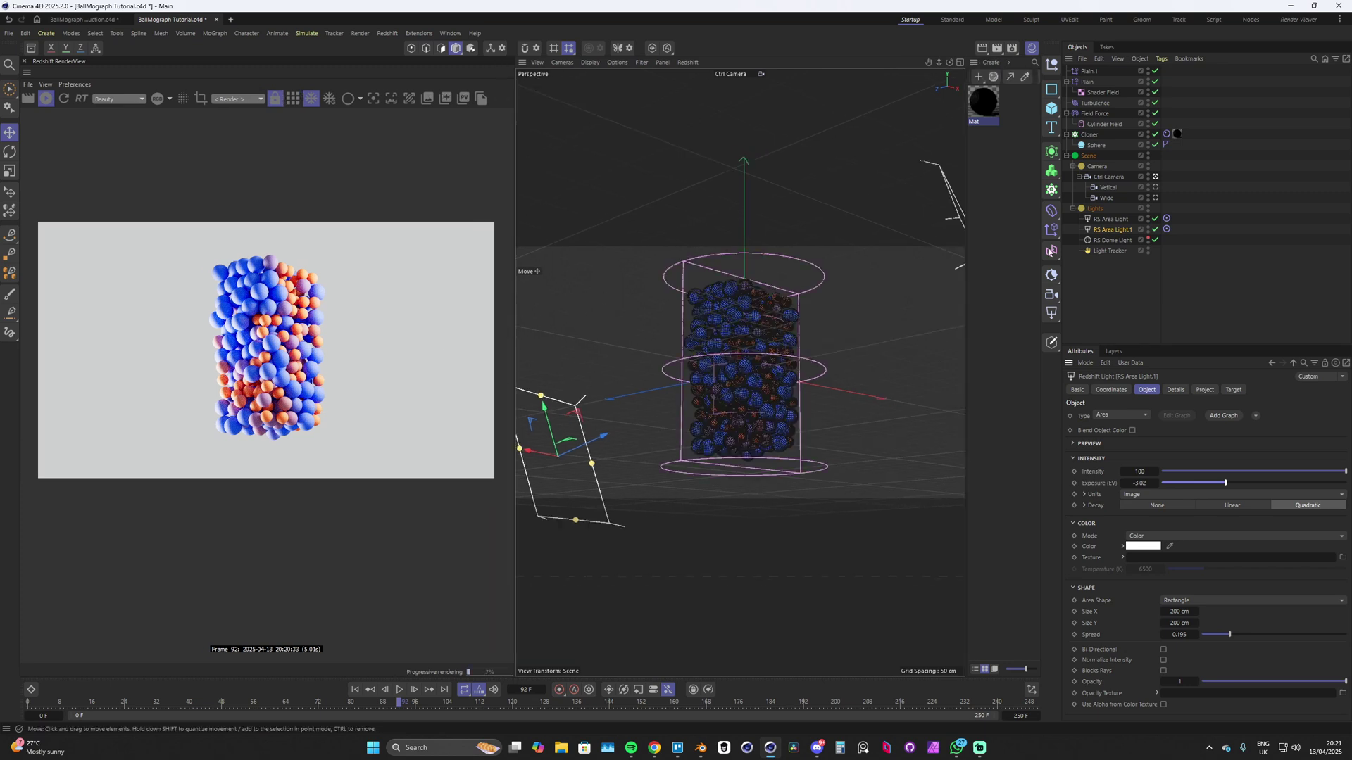
pyautogui.click(1111, 220)
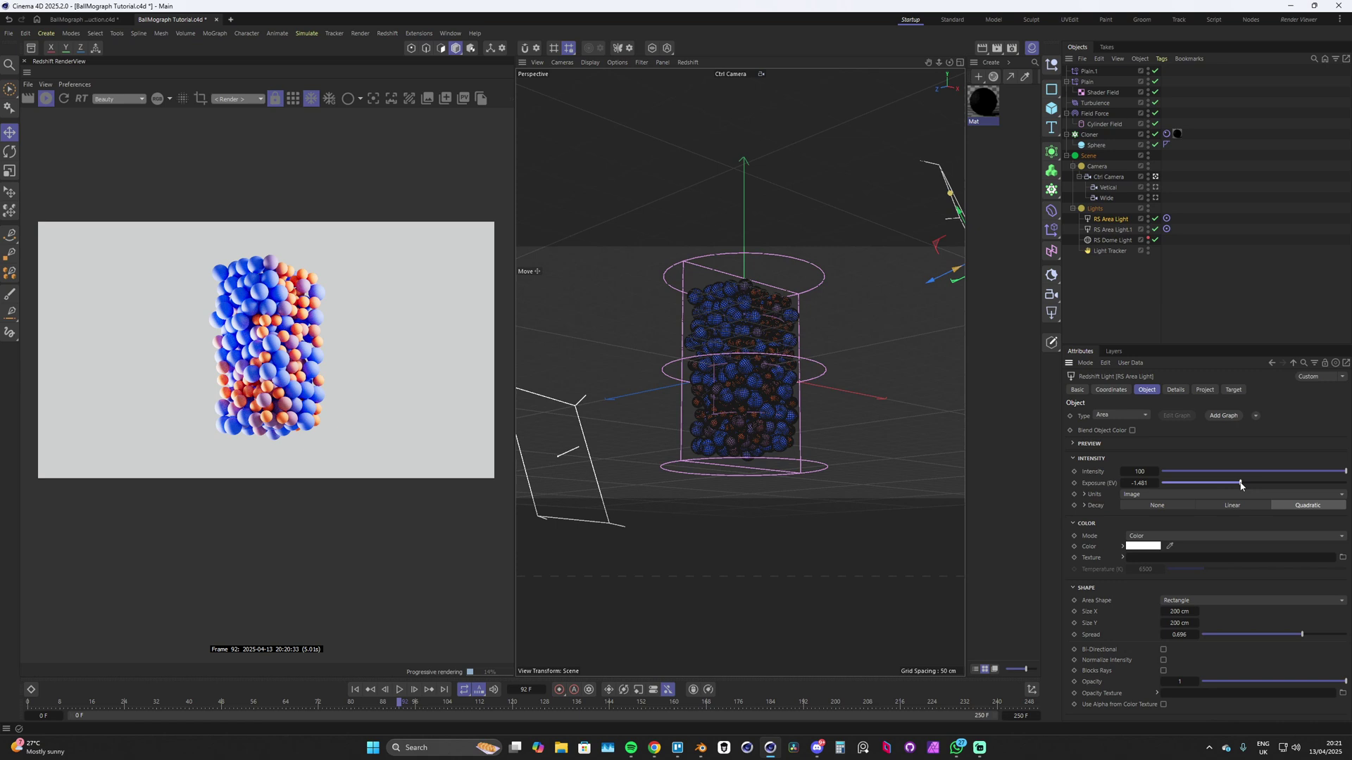
pyautogui.moveTo(1240, 485); pyautogui.dragTo(1237, 485)
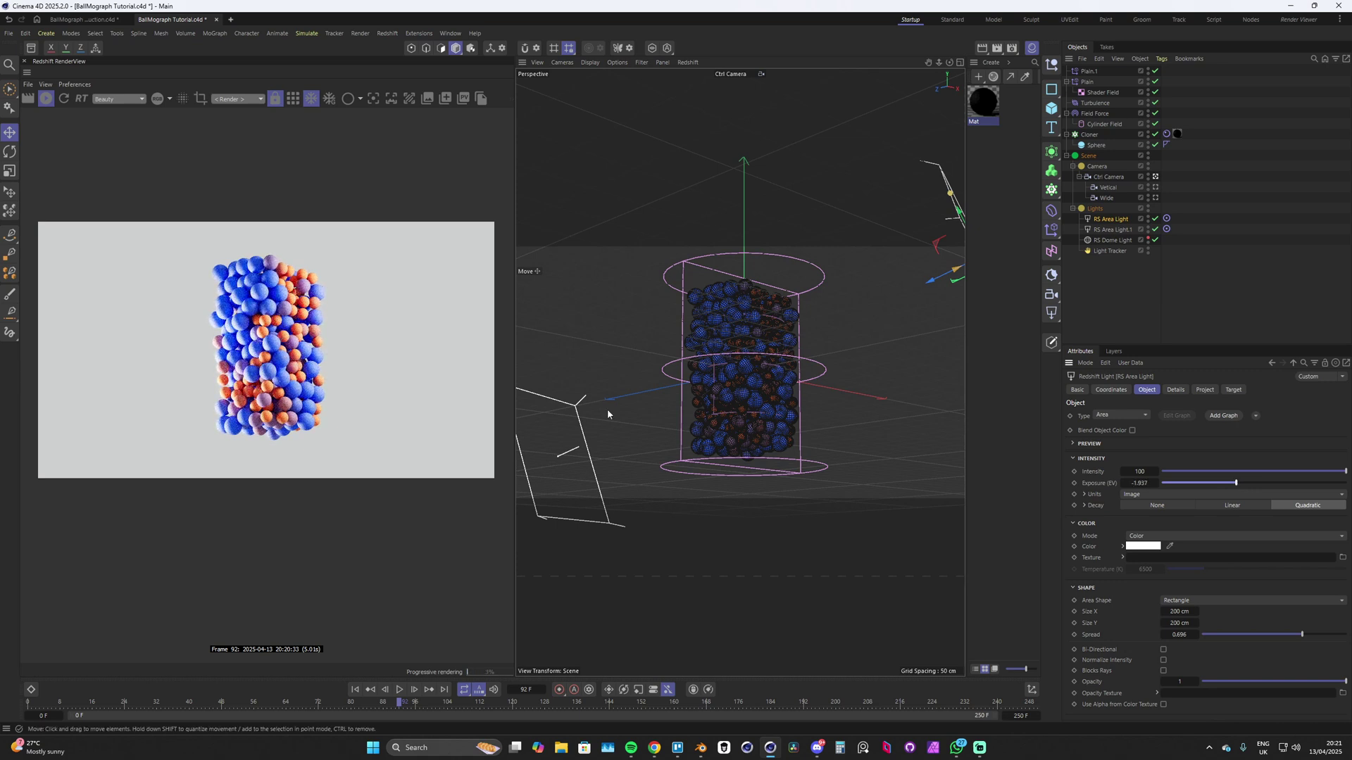
pyautogui.scroll(1, 360, 387)
pyautogui.keyDown('alt'); pyautogui.moveTo(214, 283); pyautogui.dragTo(222, 293, button='middle'); pyautogui.keyUp('alt')
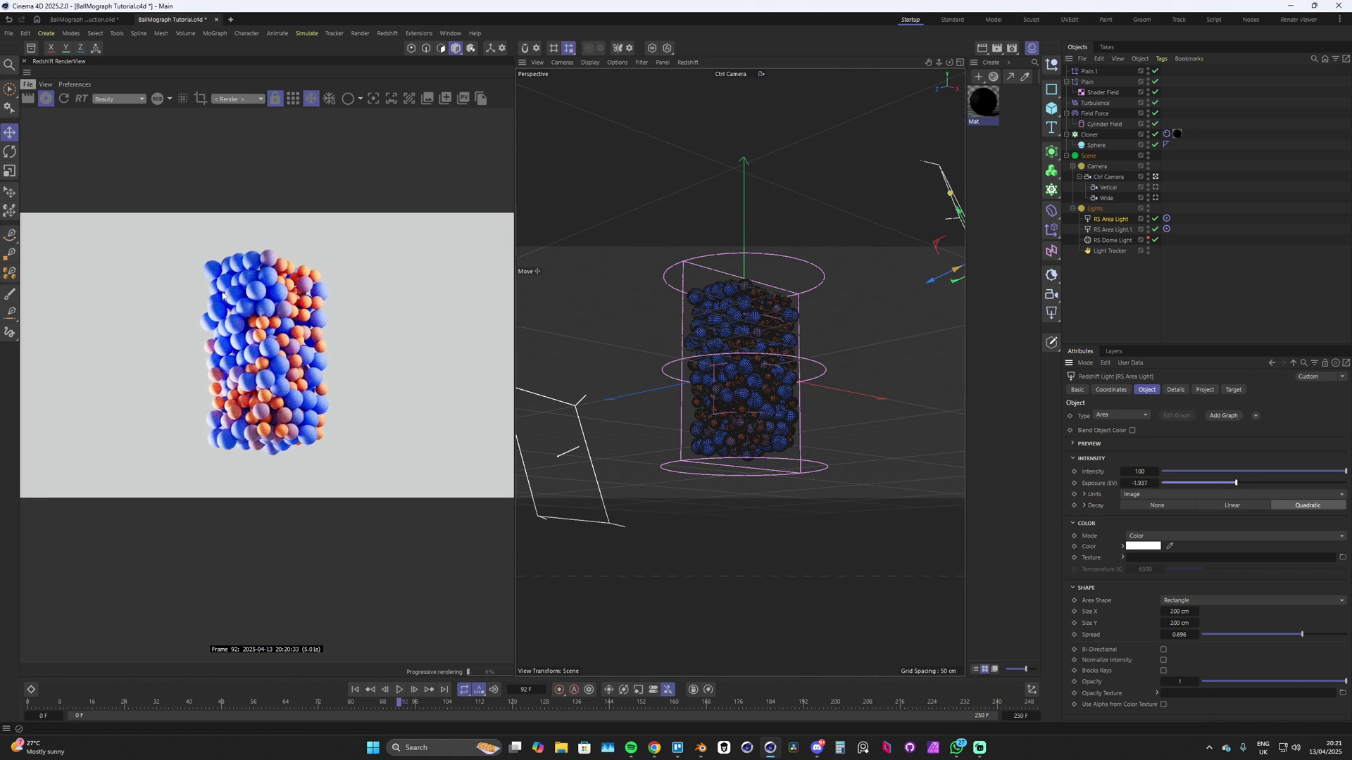
# Step: Deselect the area light, play the simulation, then rewind to the first frame
pyautogui.click(647, 356)
pyautogui.hotkey('shift', 'f')
pyautogui.press('F8')
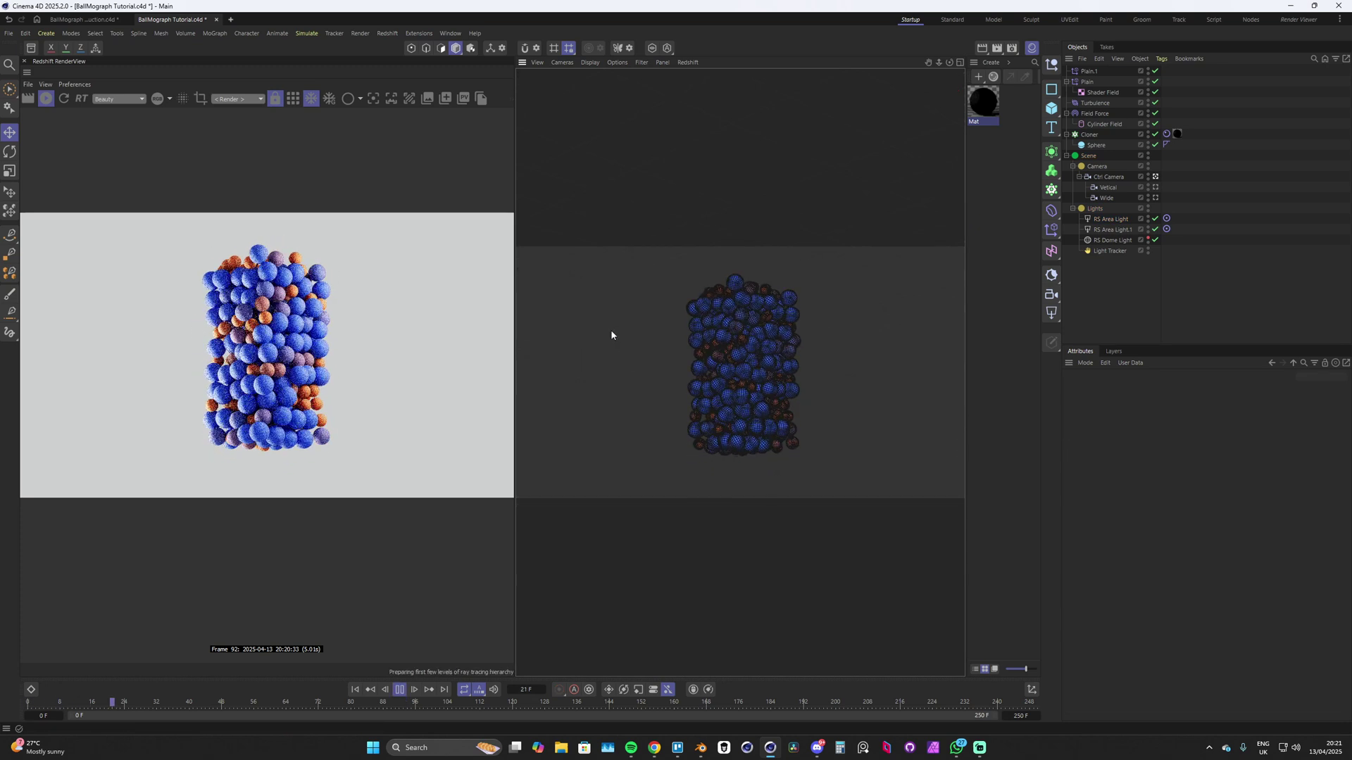
pyautogui.press('F8')
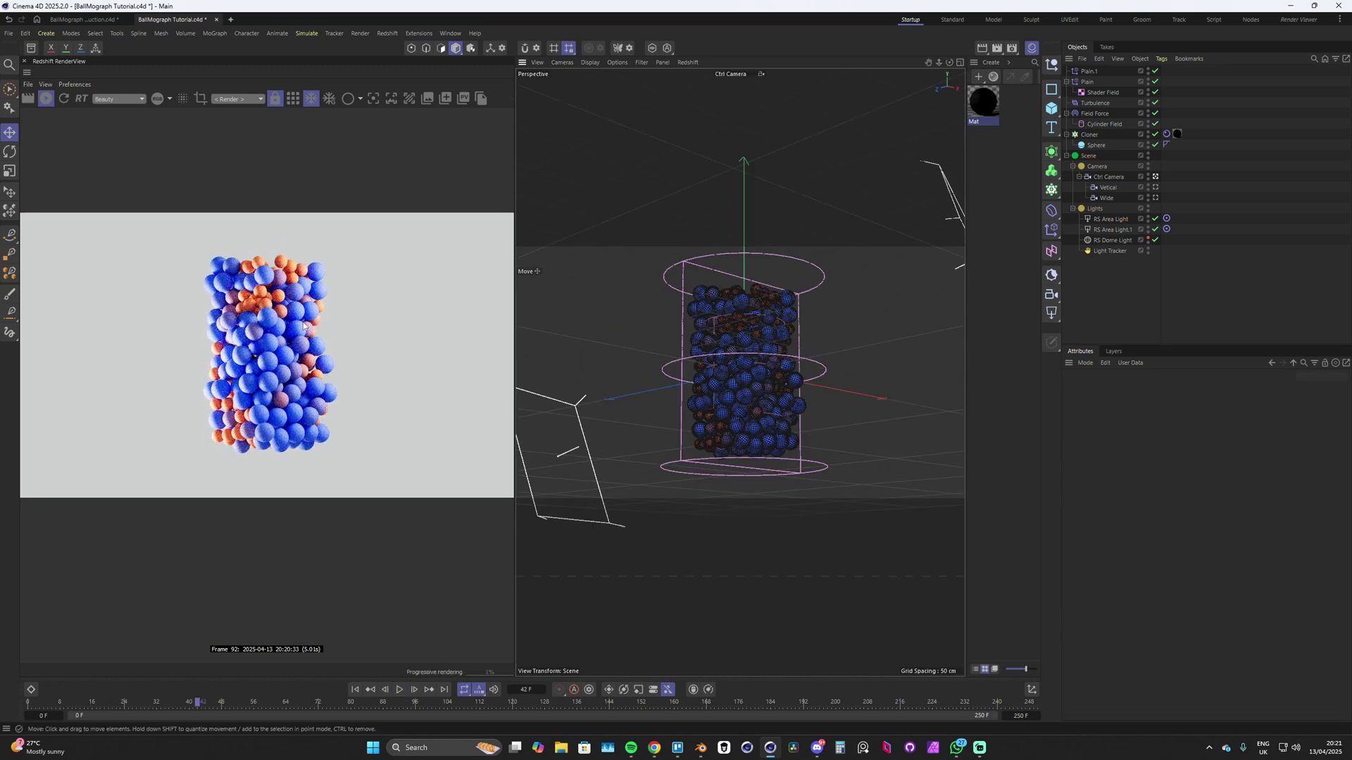
pyautogui.scroll(1, 211, 345)
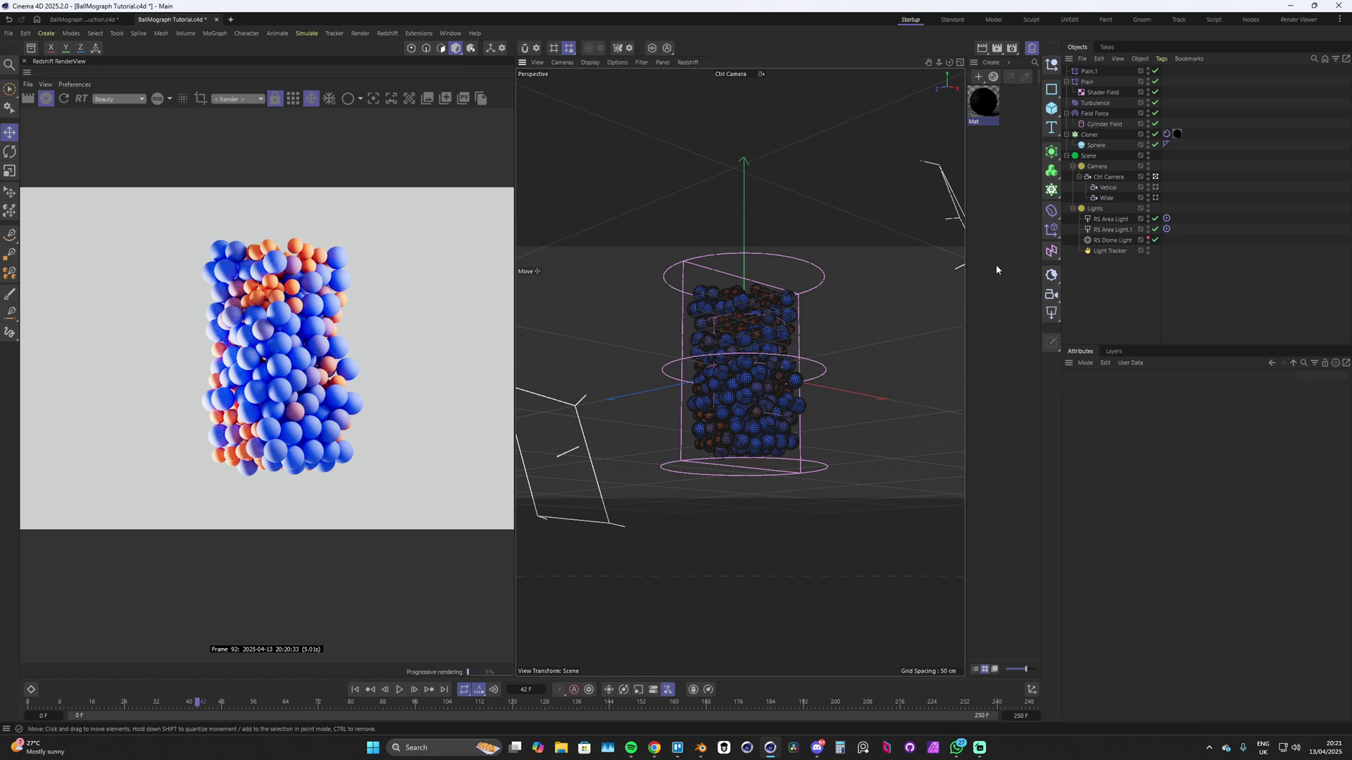
pyautogui.hotkey('shift', 'f')
# Step: Set the Field Force Strength to -70 and preview the simulation
pyautogui.click(1095, 113)
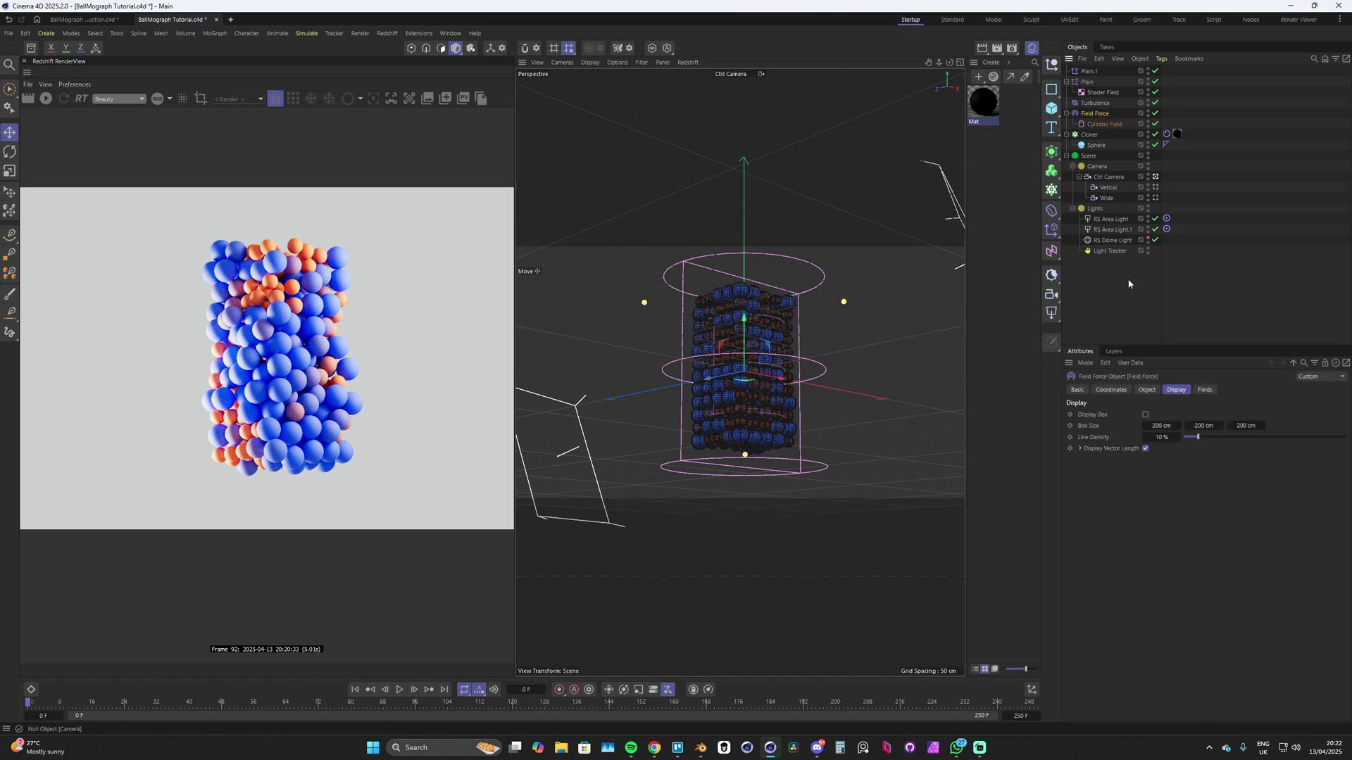
pyautogui.click(1142, 391)
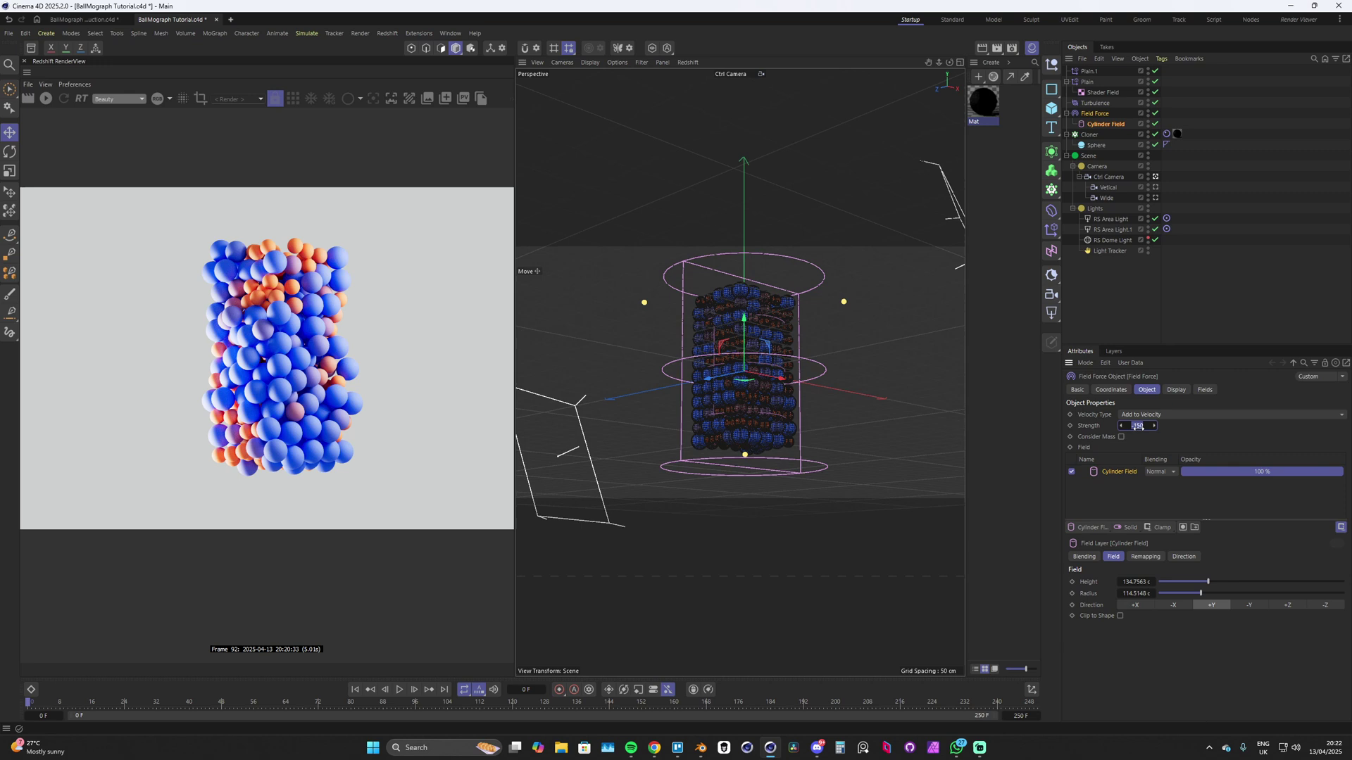
pyautogui.press('Return')
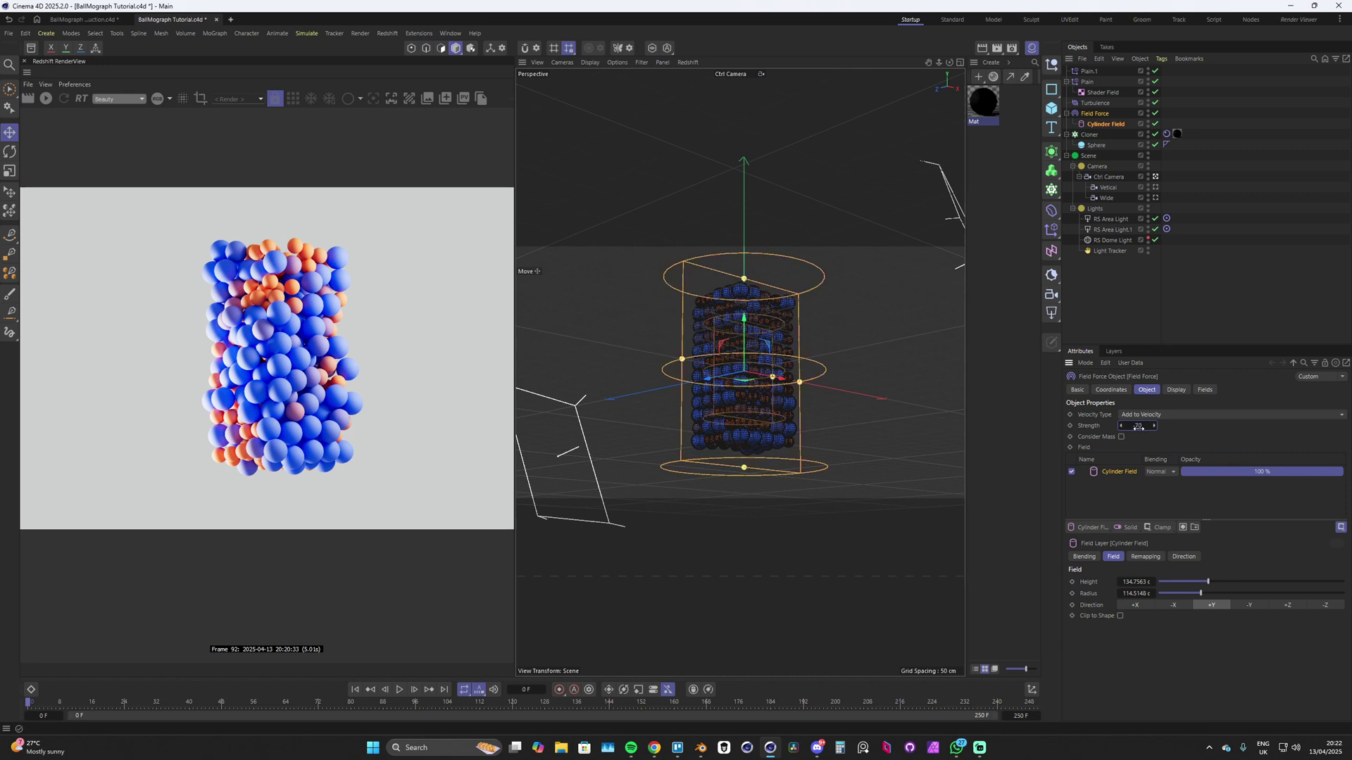
pyautogui.moveTo(1133, 426); pyautogui.dragTo(842, 366)
pyautogui.press('F8')
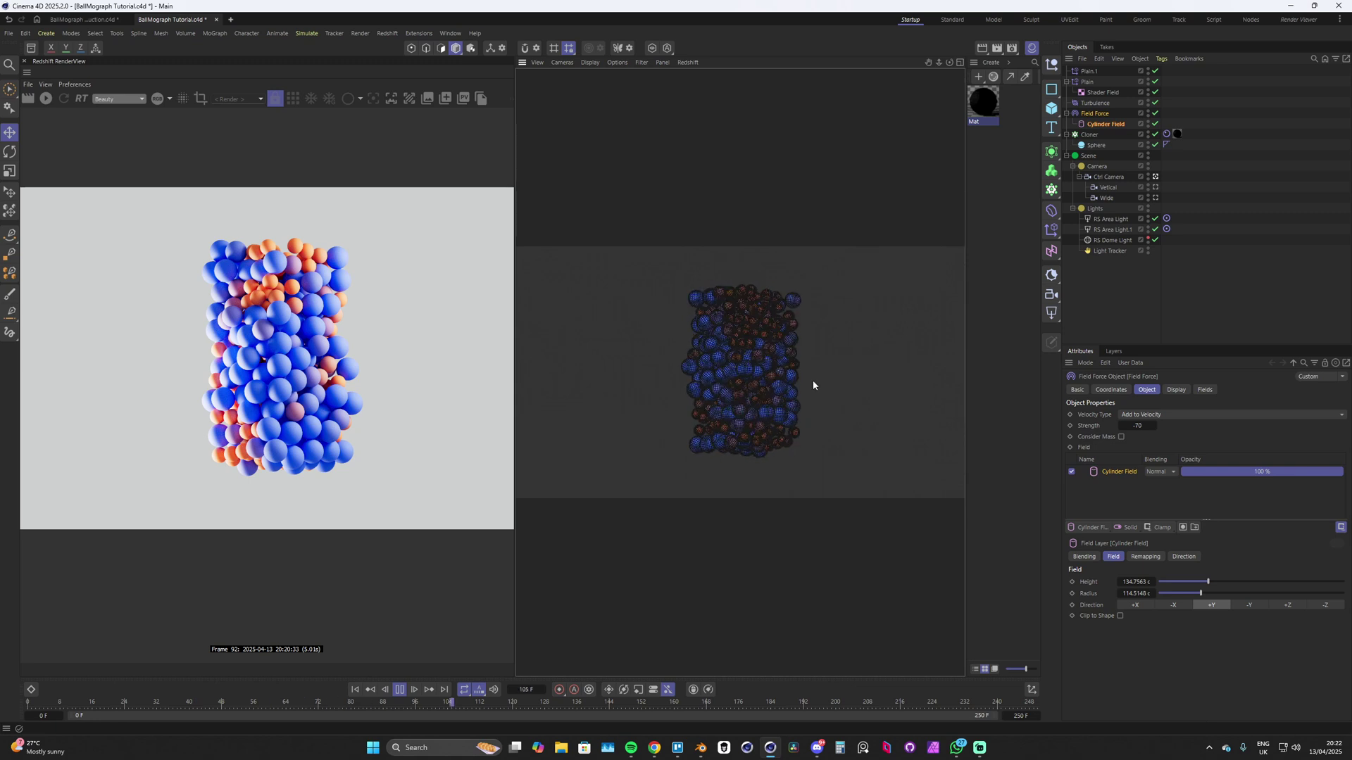
pyautogui.press('F8')
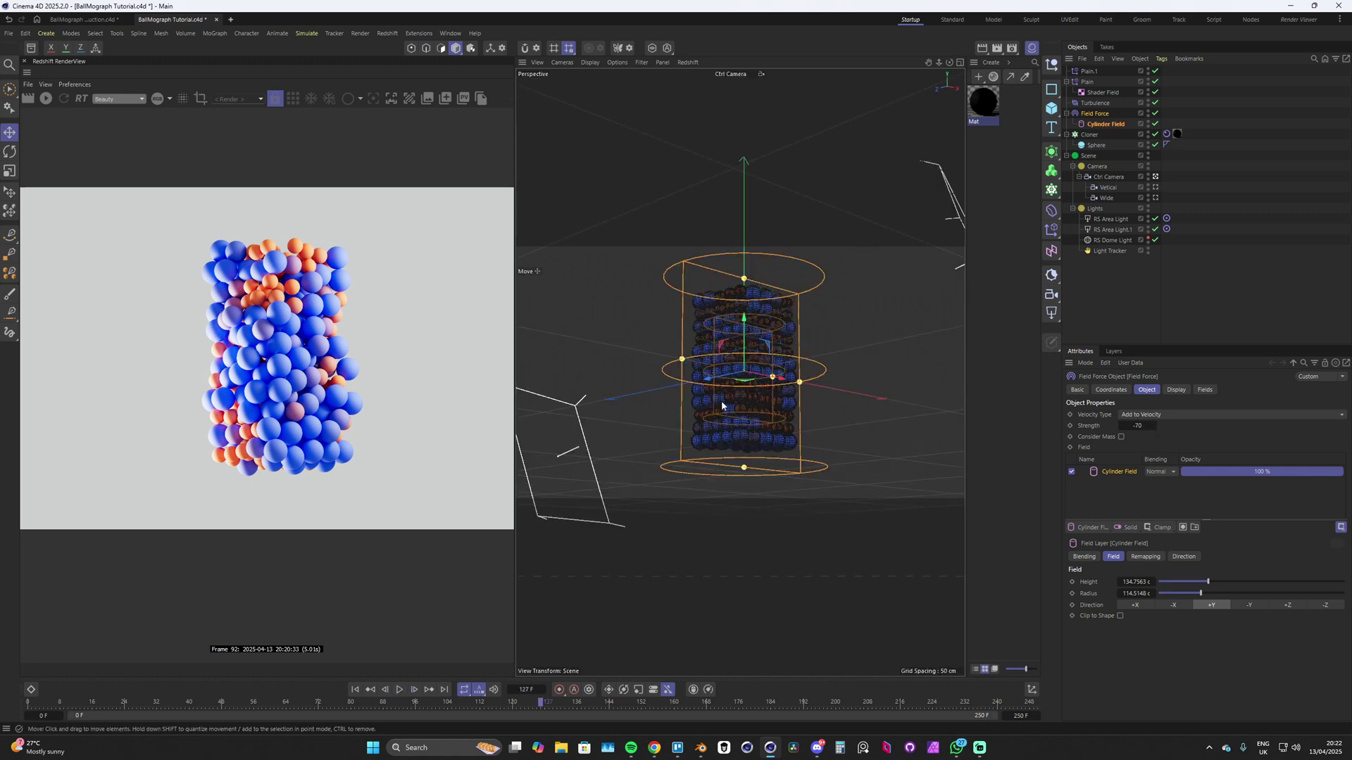
pyautogui.click(1206, 389)
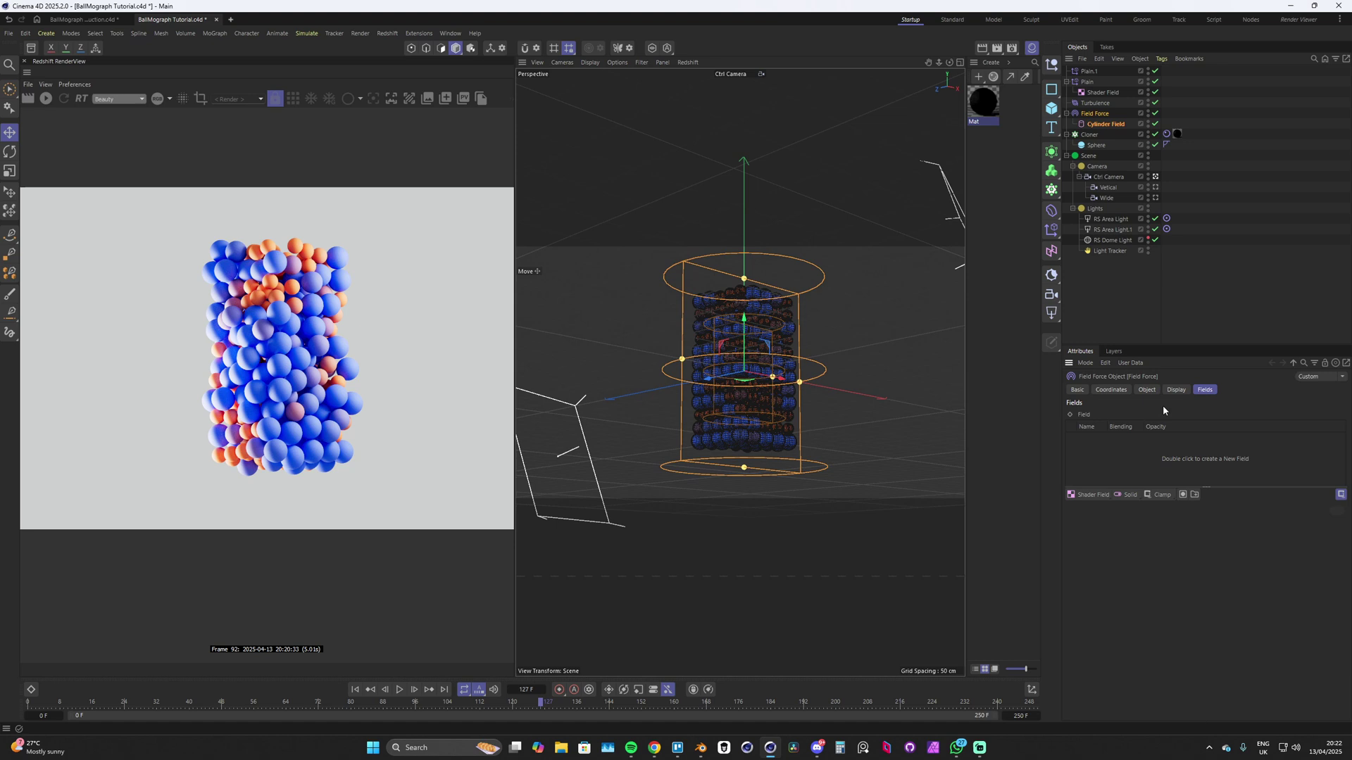
# Step: Add a Noise Shader Field with raised contrast, Animation Speed 1 and 200% Global Scale, then play
pyautogui.click(1092, 495)
pyautogui.click(1109, 562)
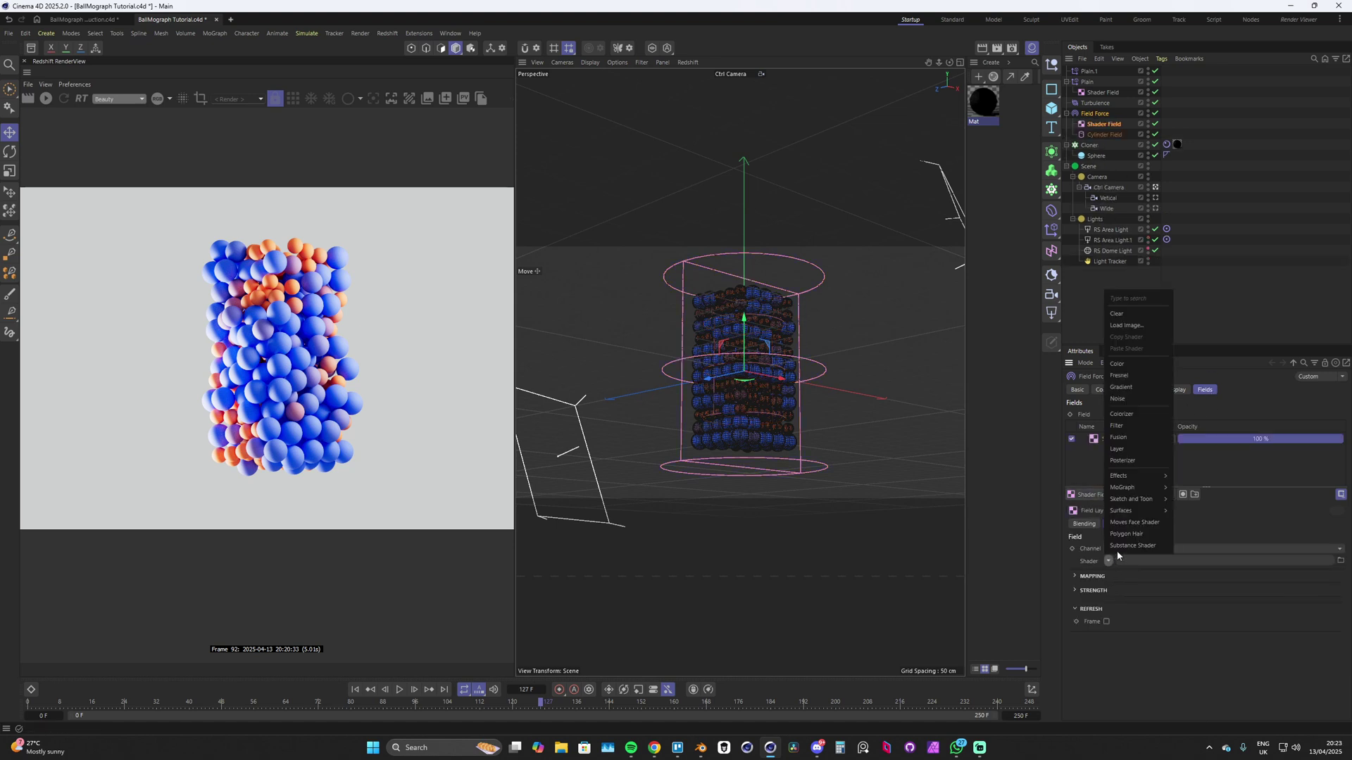
pyautogui.click(1120, 399)
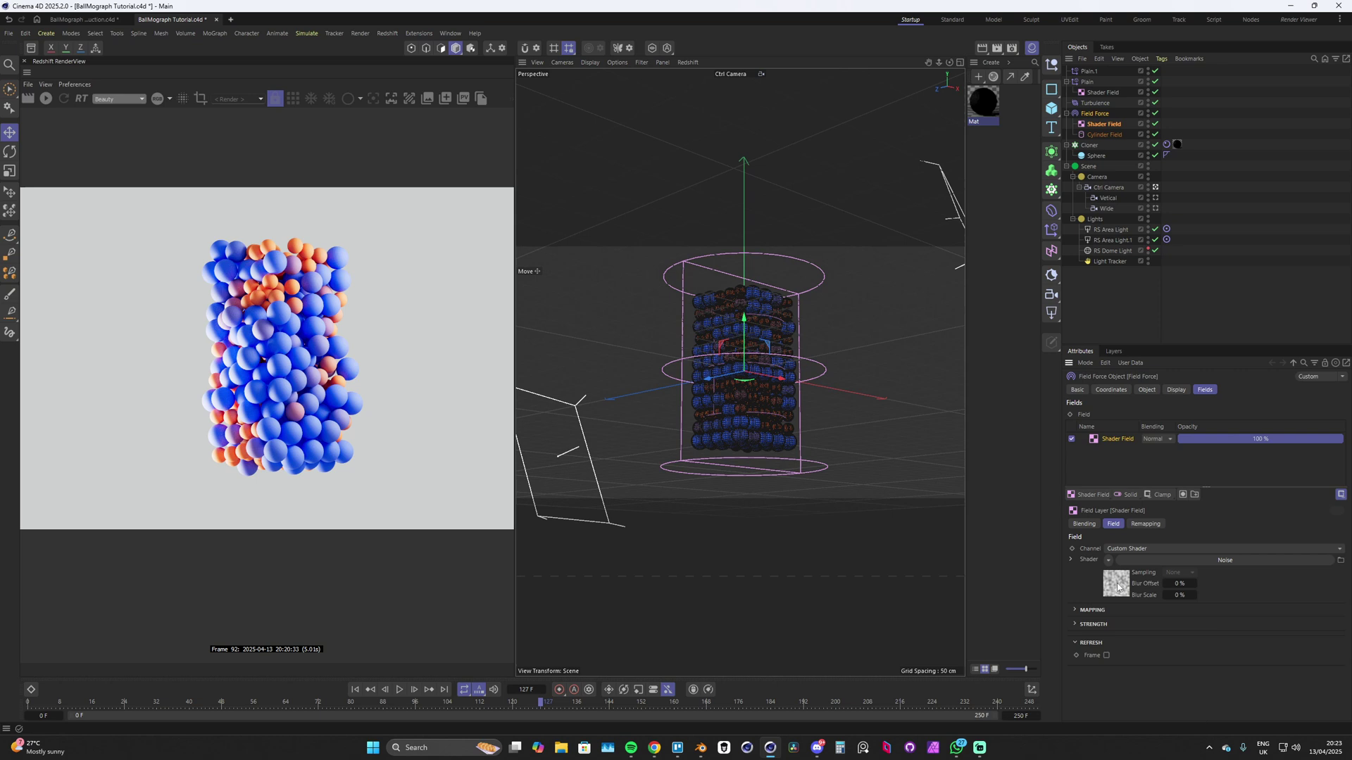
pyautogui.click(1118, 586)
pyautogui.moveTo(1262, 702); pyautogui.dragTo(1308, 705)
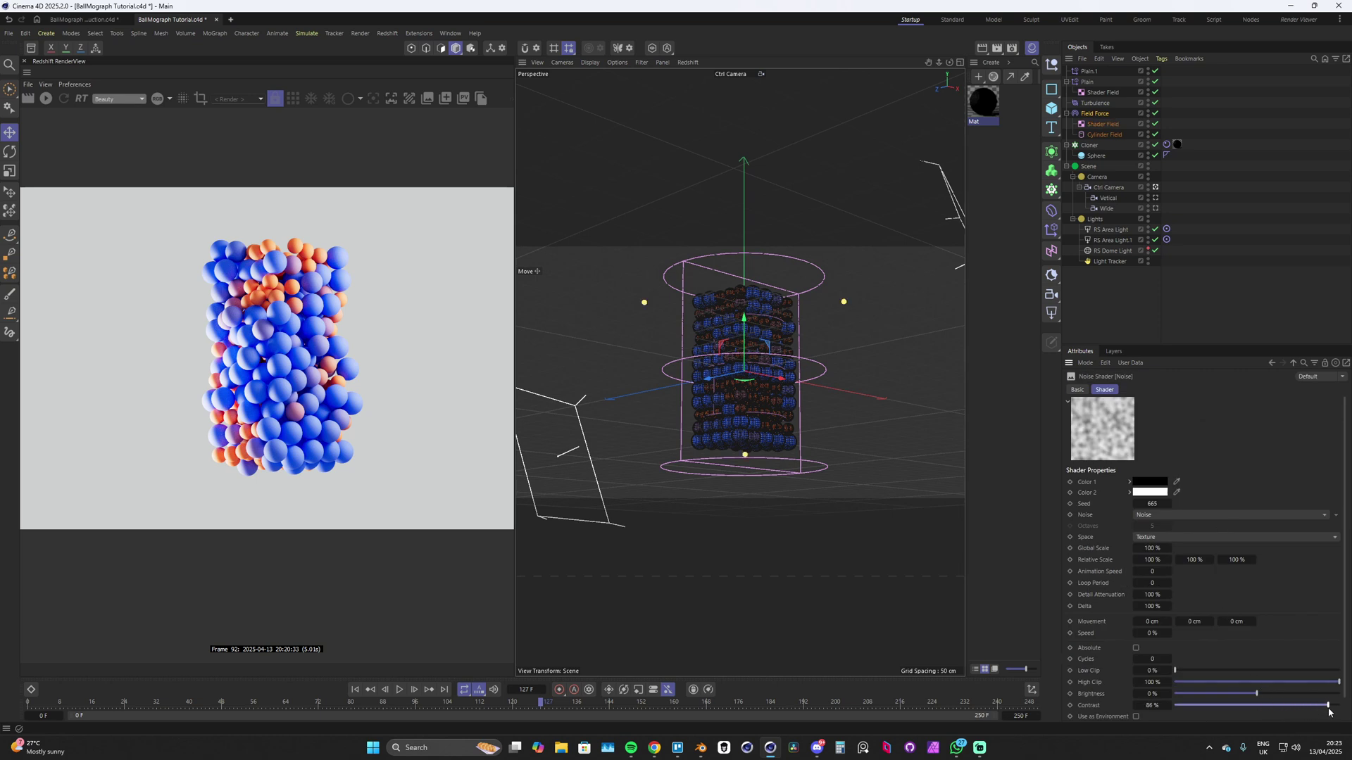
pyautogui.moveTo(1172, 572); pyautogui.dragTo(1169, 568)
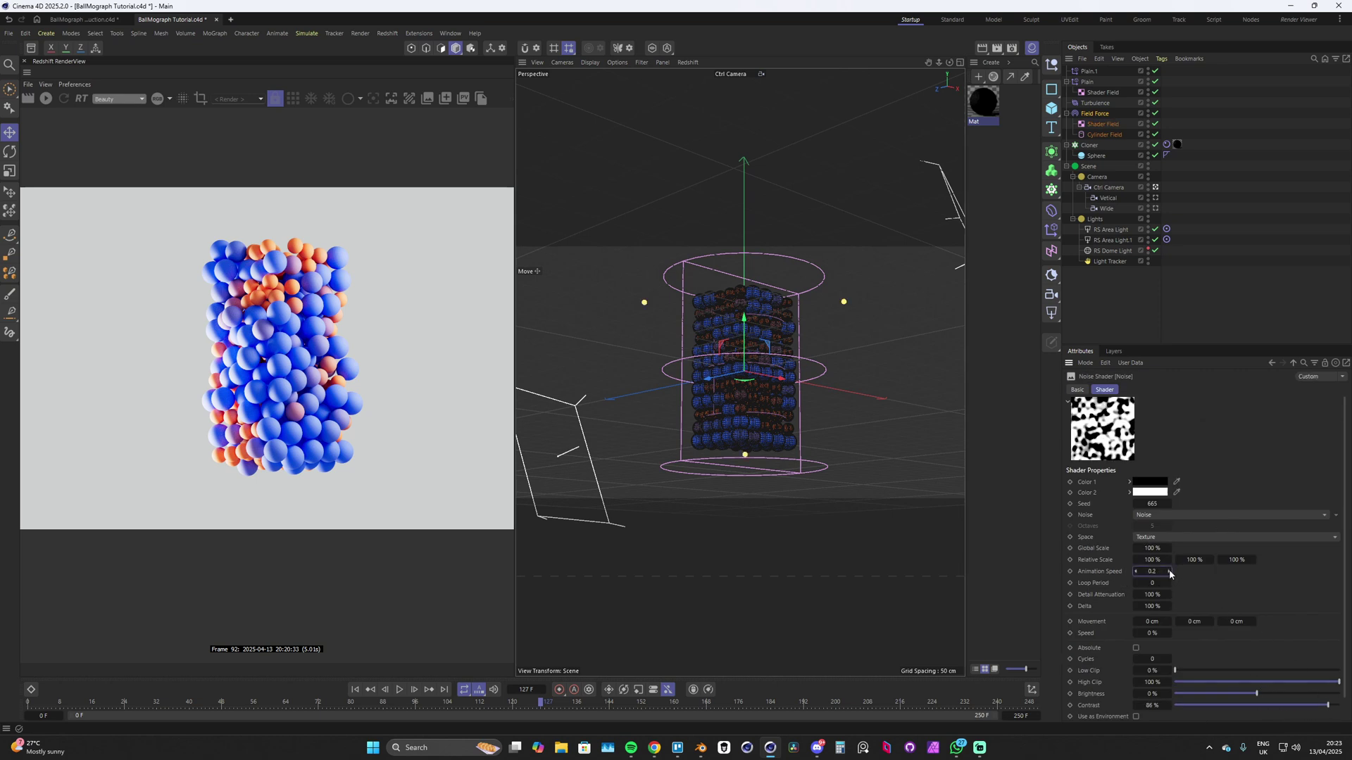
pyautogui.click(1169, 570)
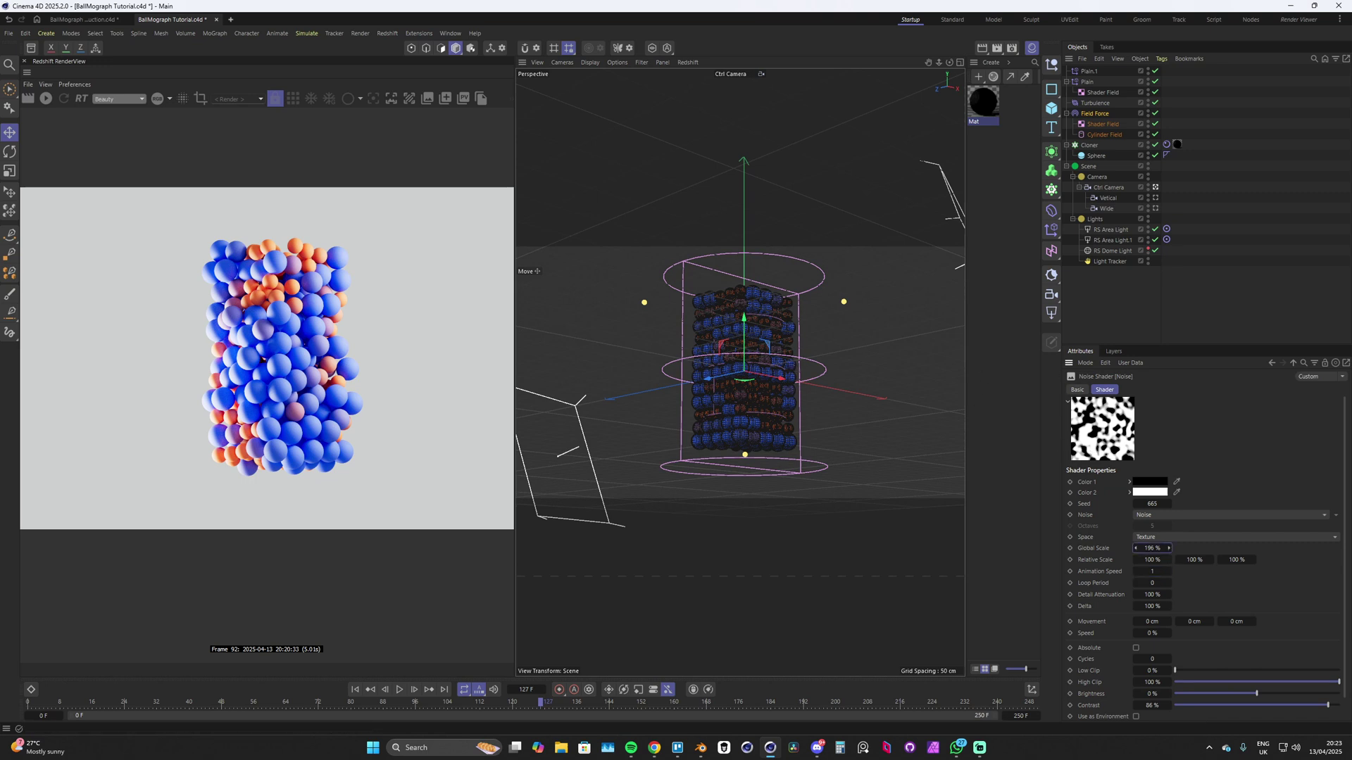
pyautogui.moveTo(1152, 547); pyautogui.dragTo(1159, 547)
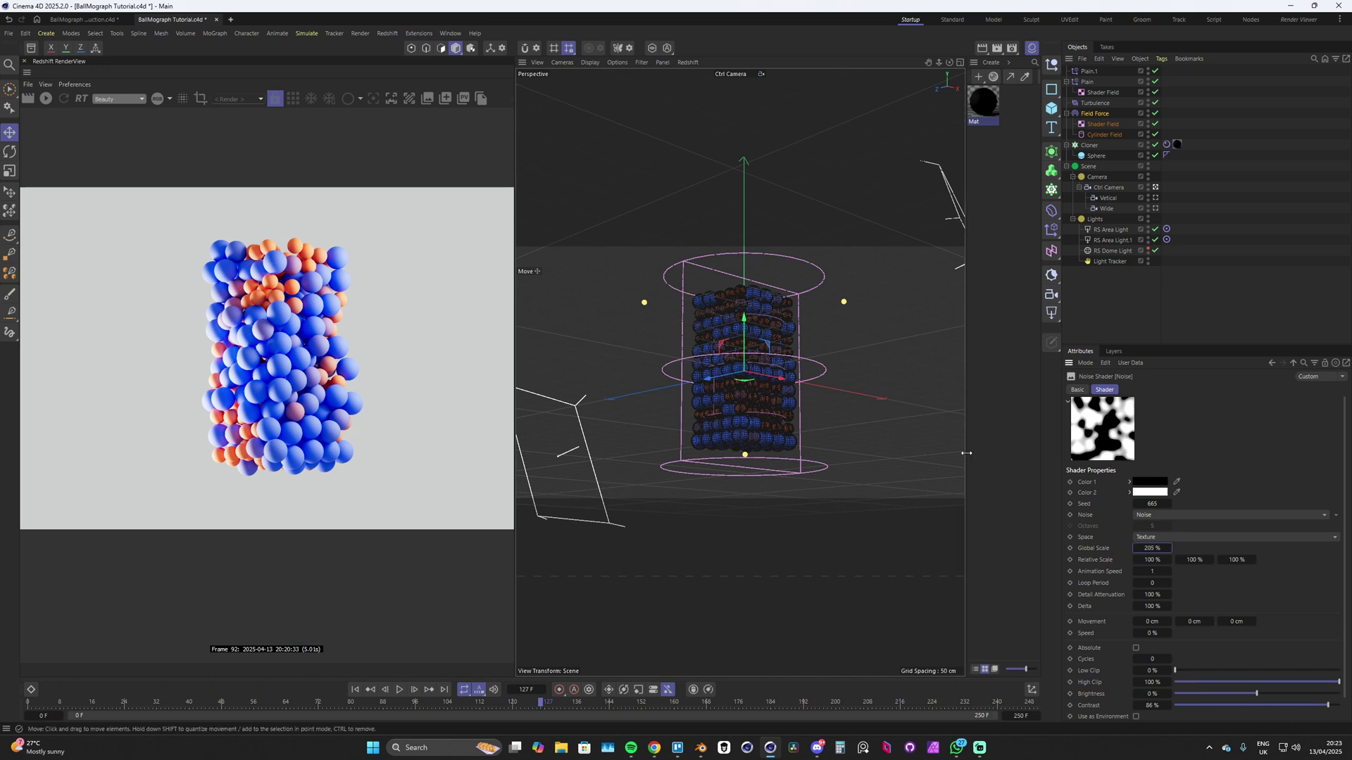
pyautogui.press('F8')
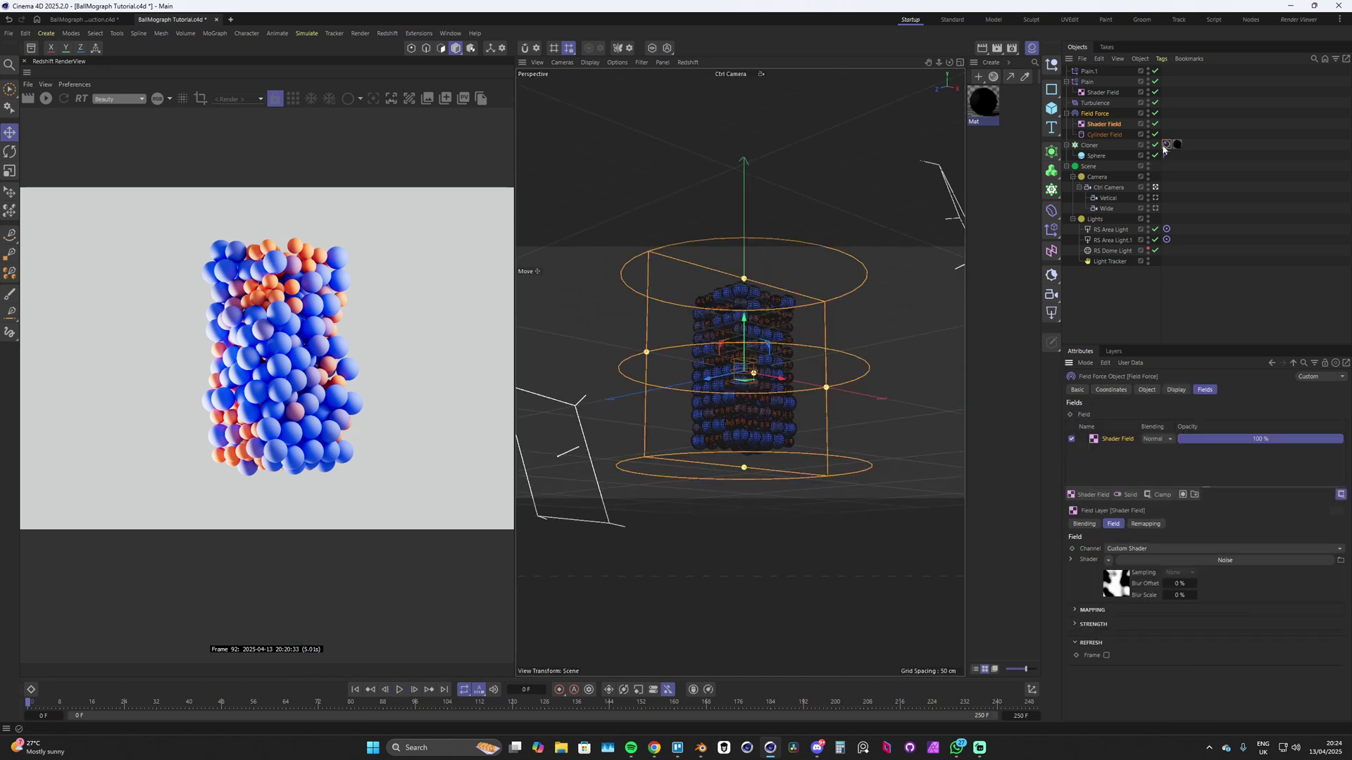
# Step: Set the Cloner's Rigid Body Follow Position to 0.5 and play the simulation
pyautogui.click(1165, 145)
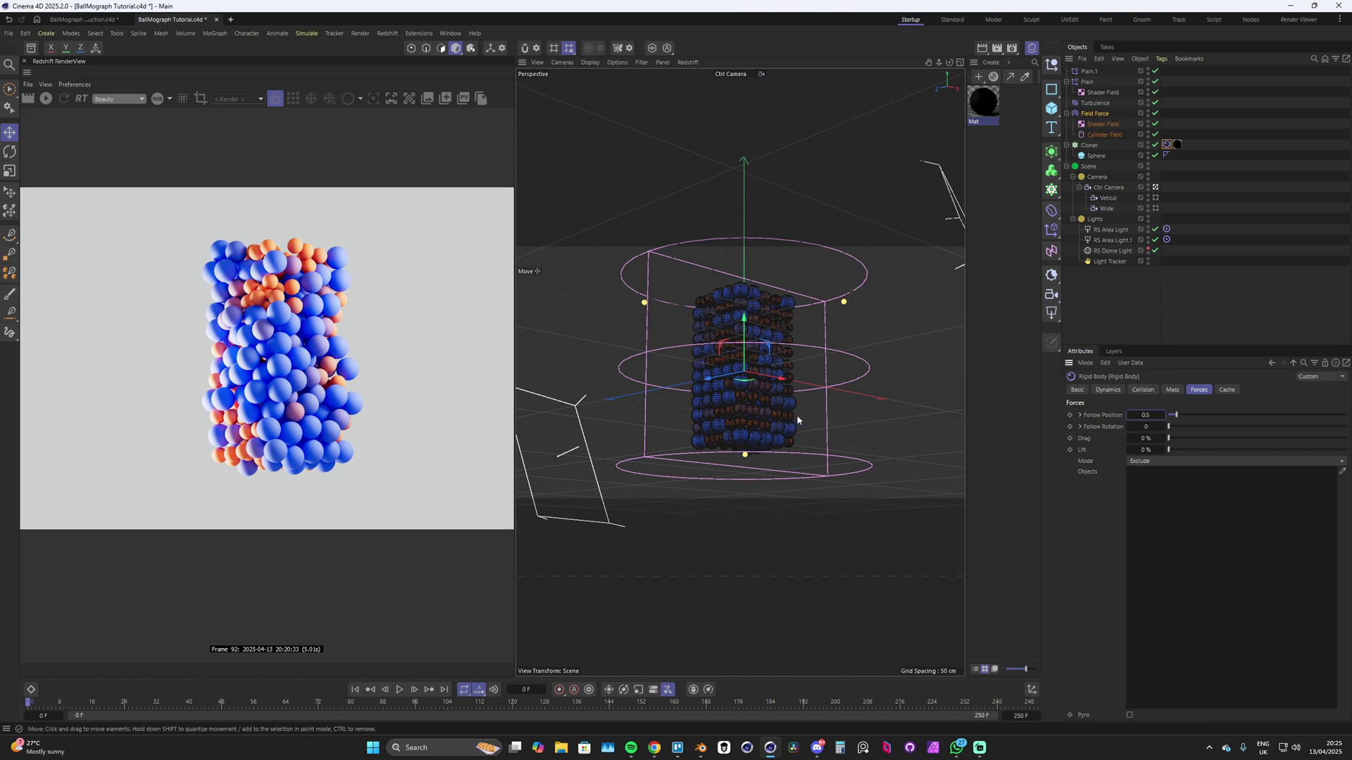
pyautogui.press('F8')
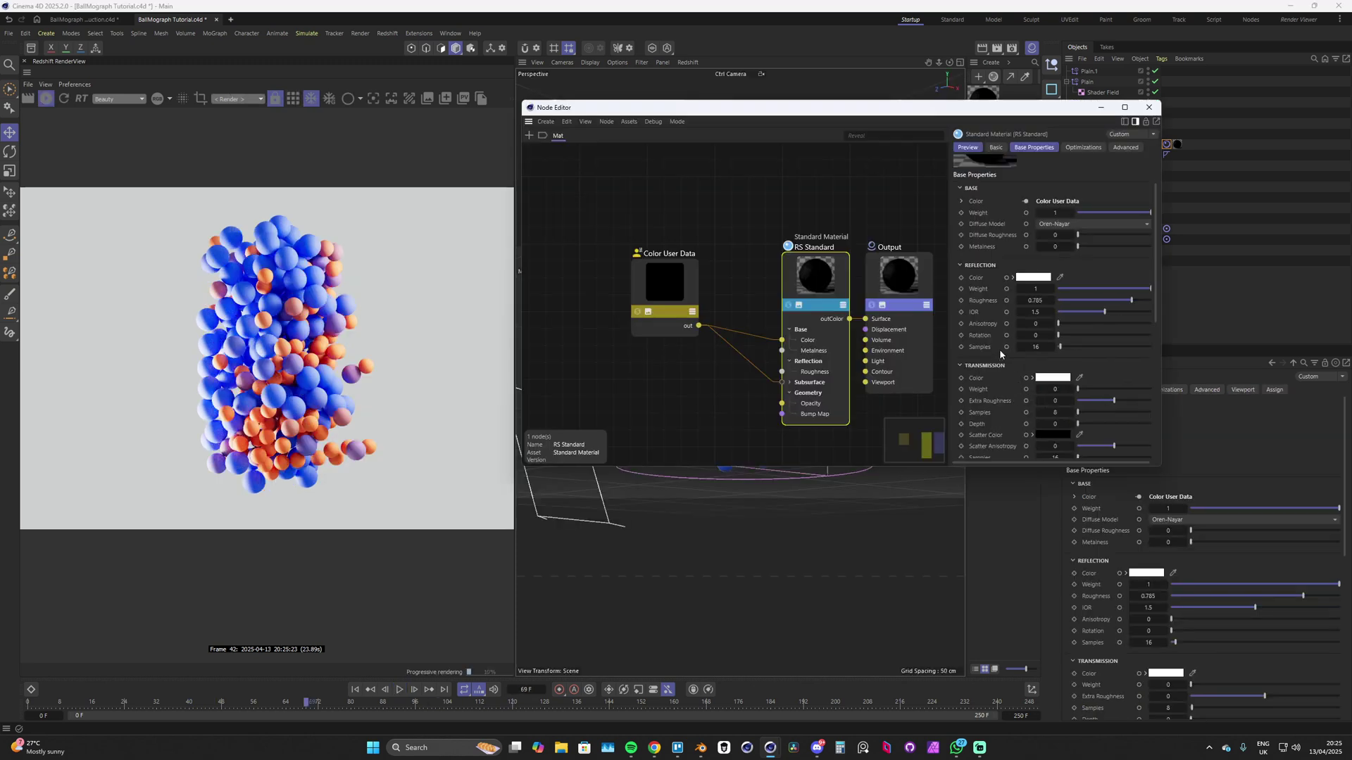
# Step: Give the Standard Material a coat with weight about 0.4 and low roughness
pyautogui.scroll(-3, 999, 348)
pyautogui.scroll(-3, 996, 360)
pyautogui.click(981, 241)
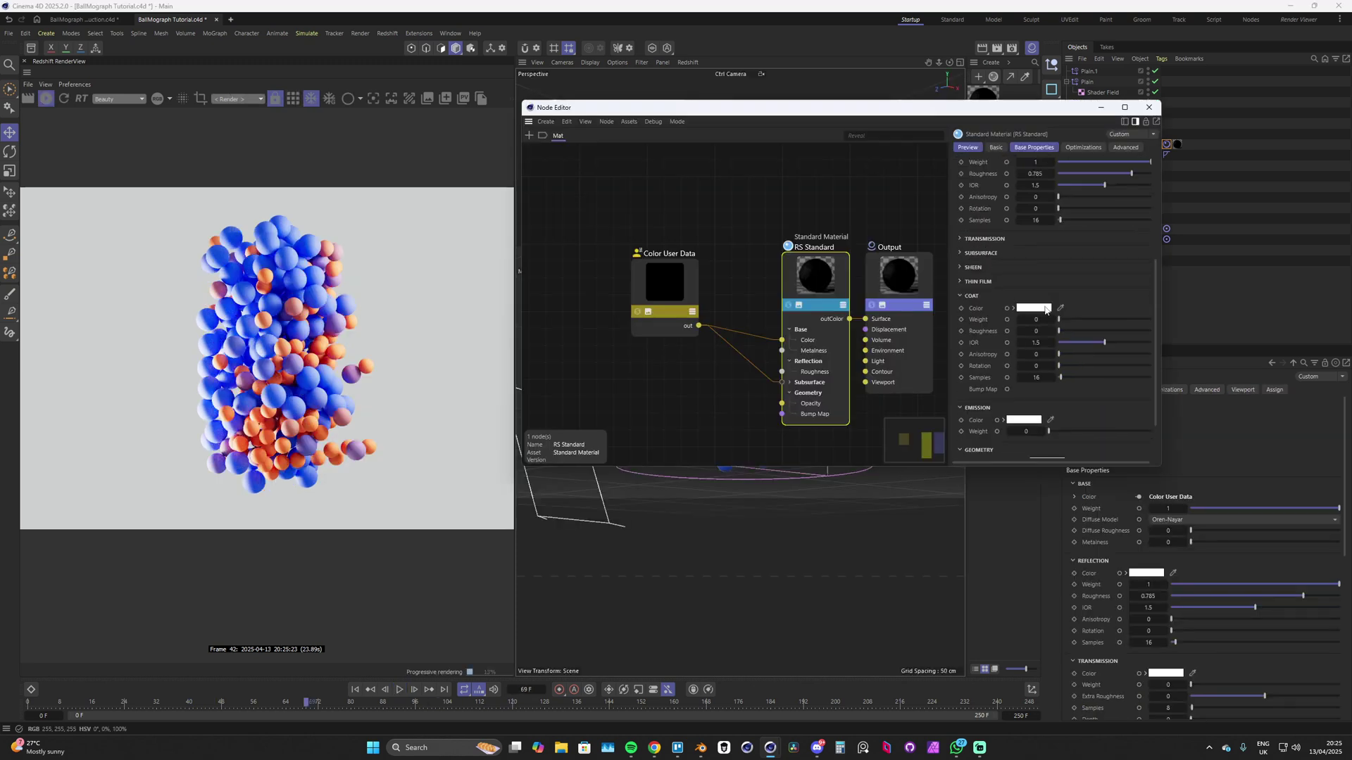
pyautogui.moveTo(1059, 320)
pyautogui.mouseDown()
pyautogui.moveTo(1100, 320)
pyautogui.moveTo(1072, 338)
pyautogui.mouseUp()
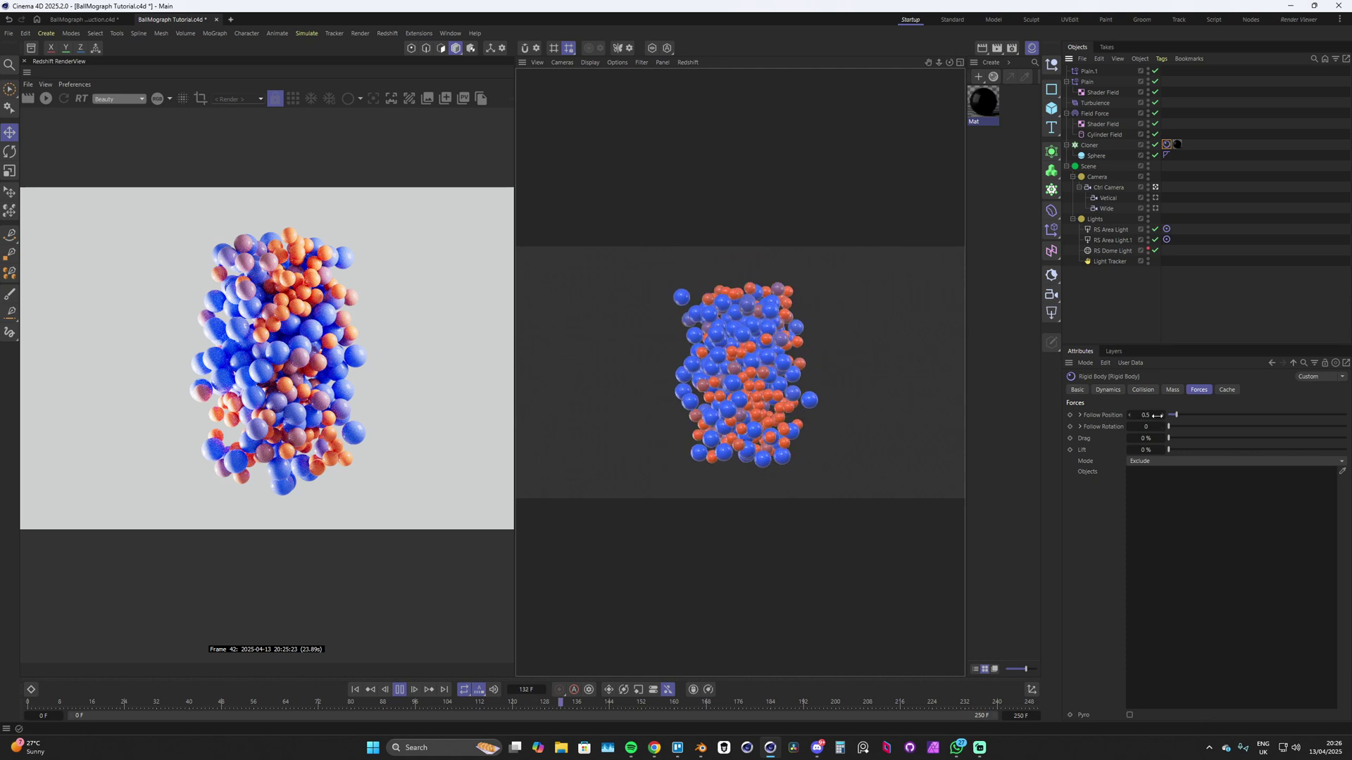
# Step: Step Follow Position down to 0.3 and back up to 0.4, then select Plain.1
pyautogui.click(1129, 416)
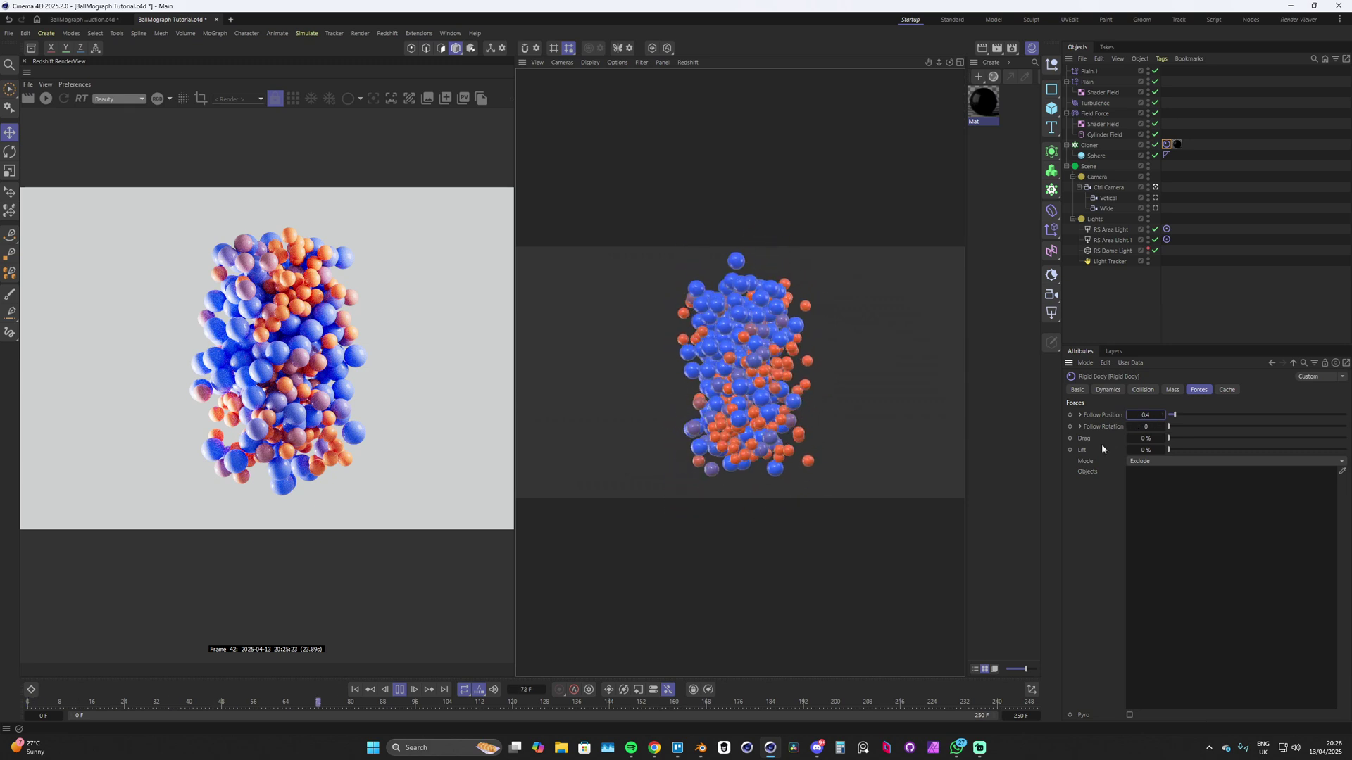
pyautogui.click(1130, 417)
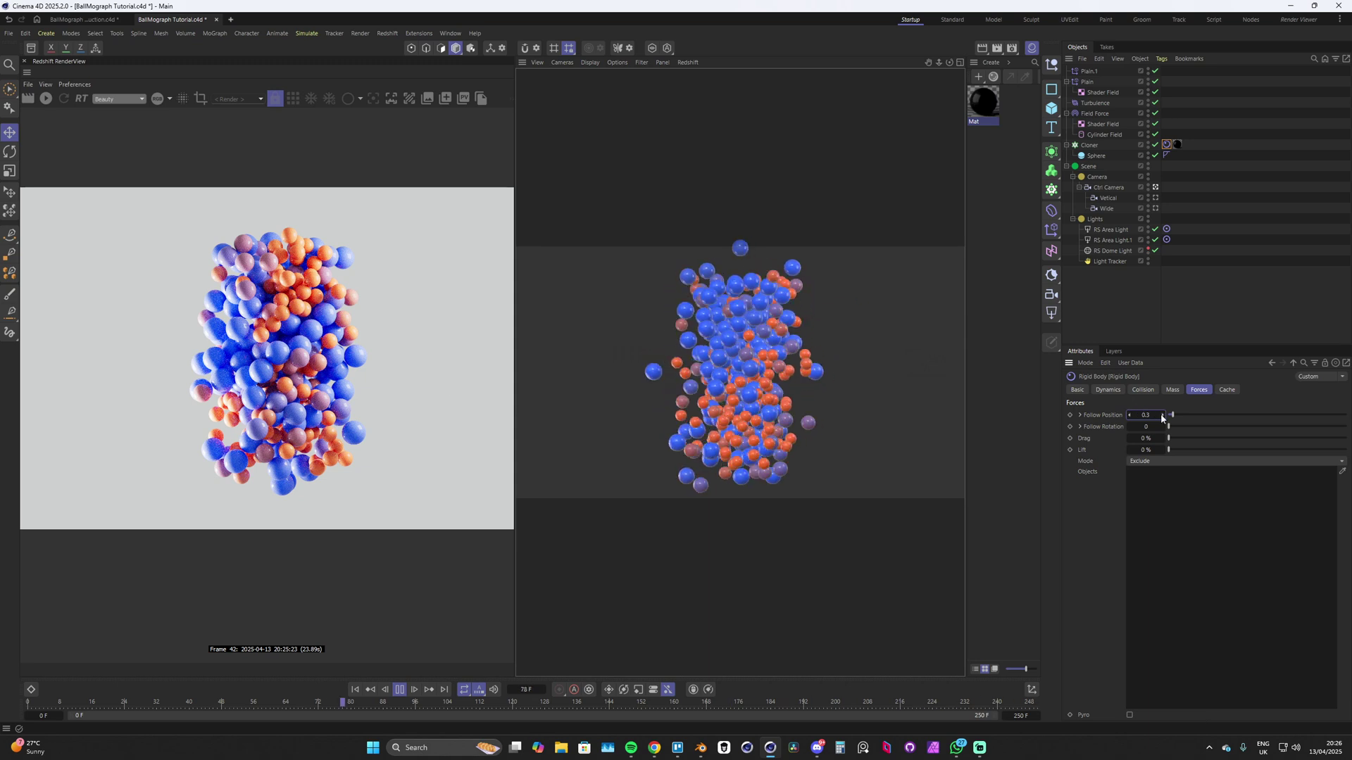
pyautogui.click(1163, 415)
pyautogui.click(1164, 415)
pyautogui.click(1163, 416)
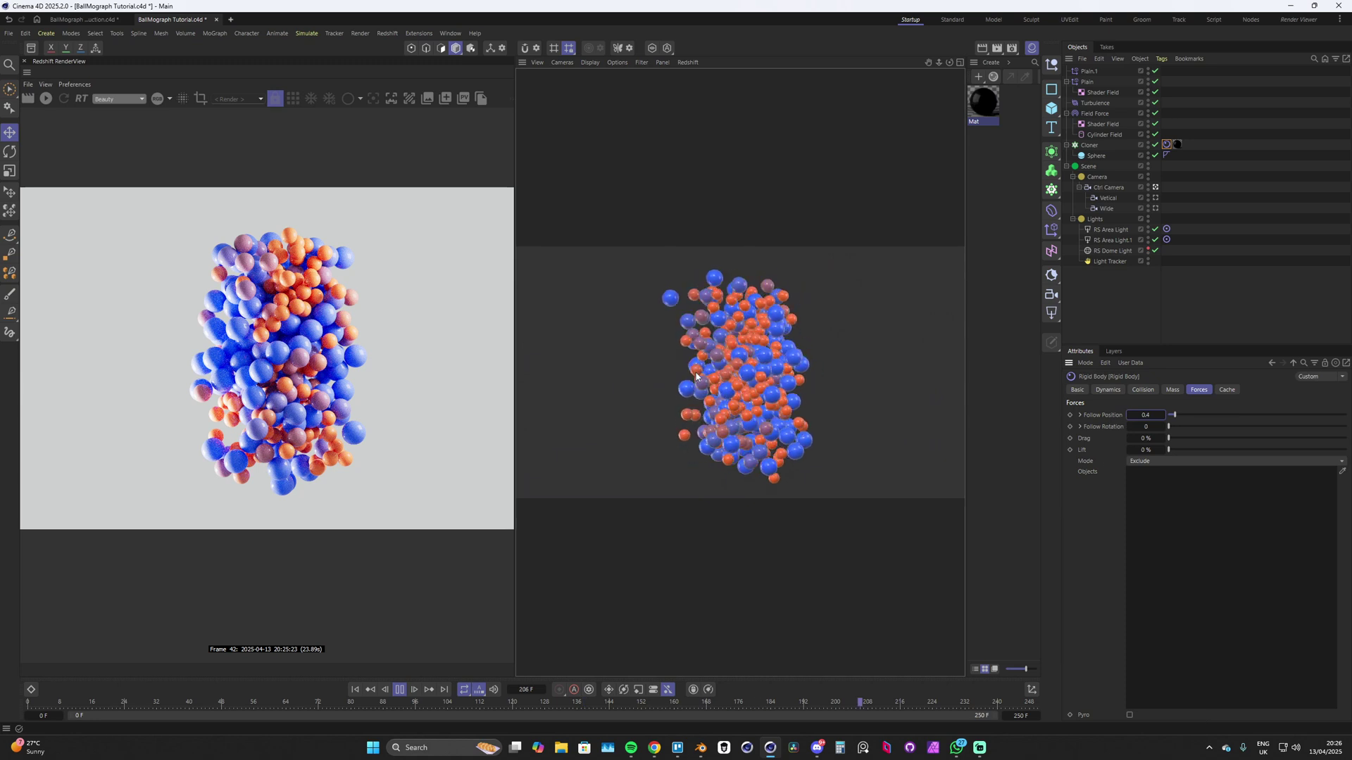
pyautogui.click(1090, 73)
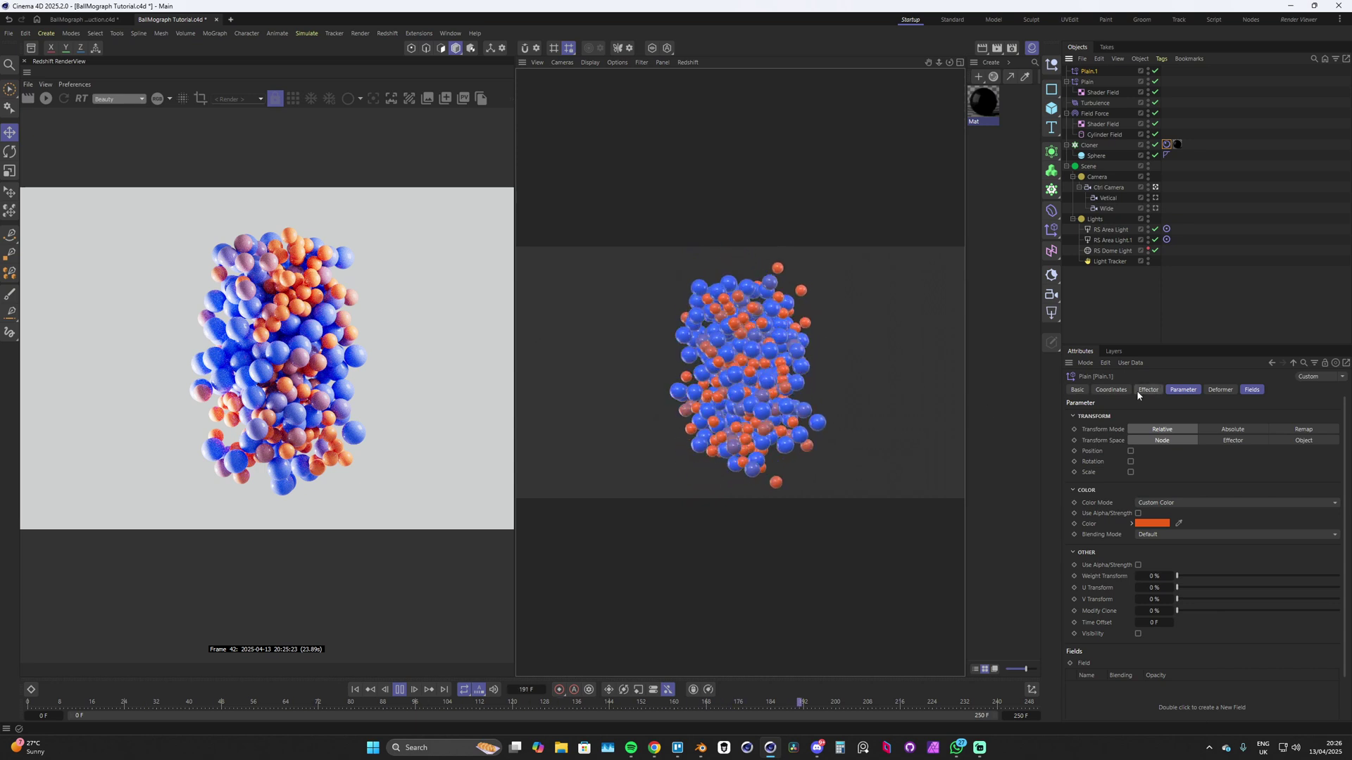
# Step: Select the Cloner to show its Plain.1 and Plain effectors, each at 100% strength
pyautogui.click(1089, 146)
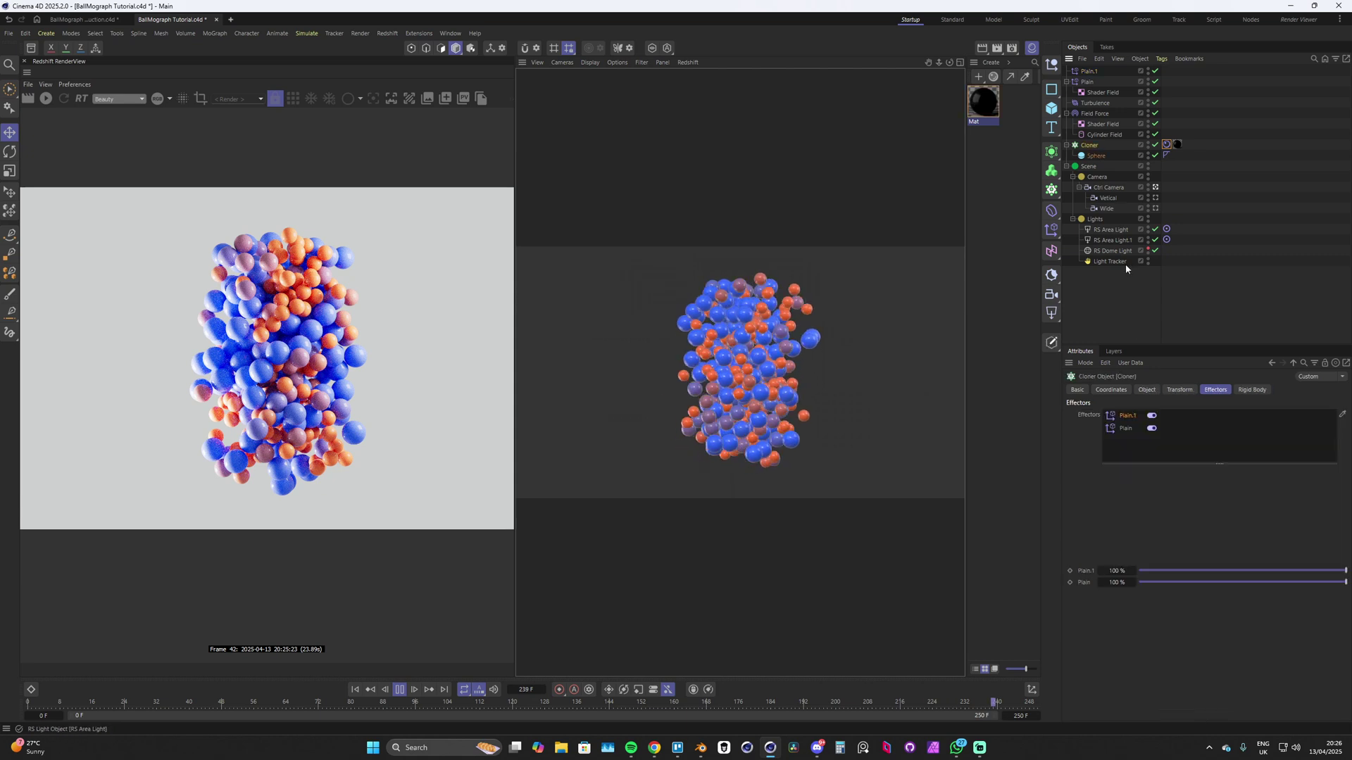